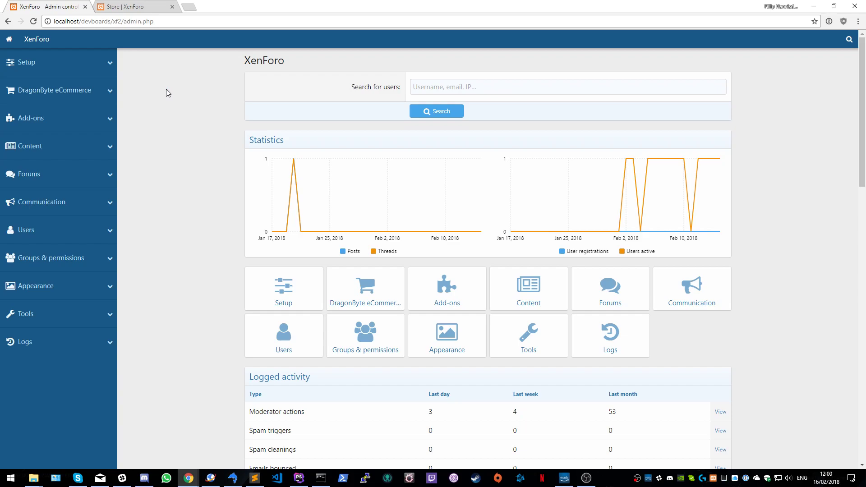
Step: Open the DragonByte eCommerce categories and view the permissions of the Test category
left_click(65, 90)
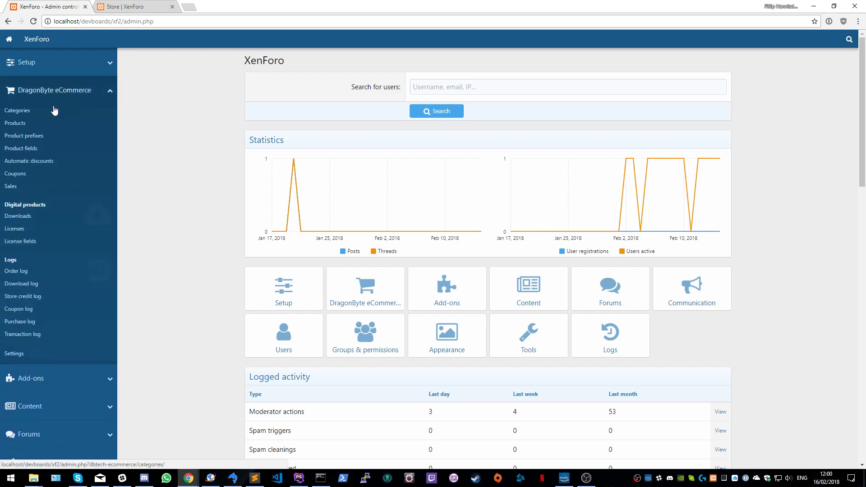
left_click(28, 115)
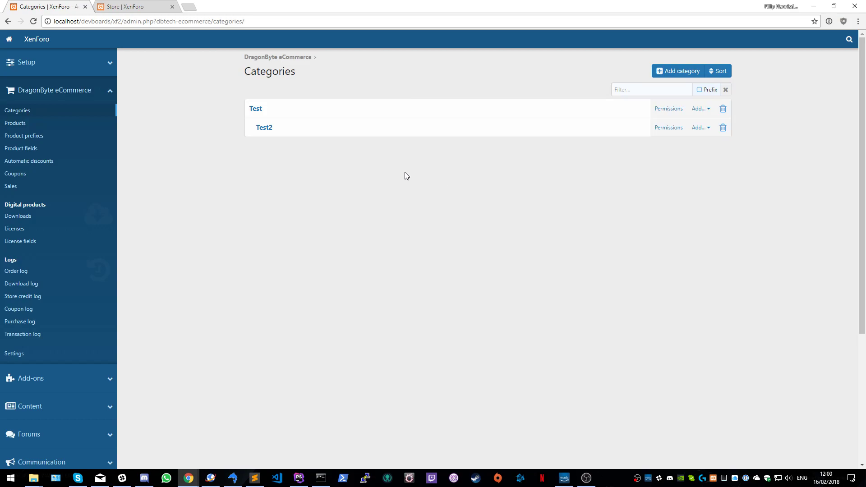
left_click(669, 108)
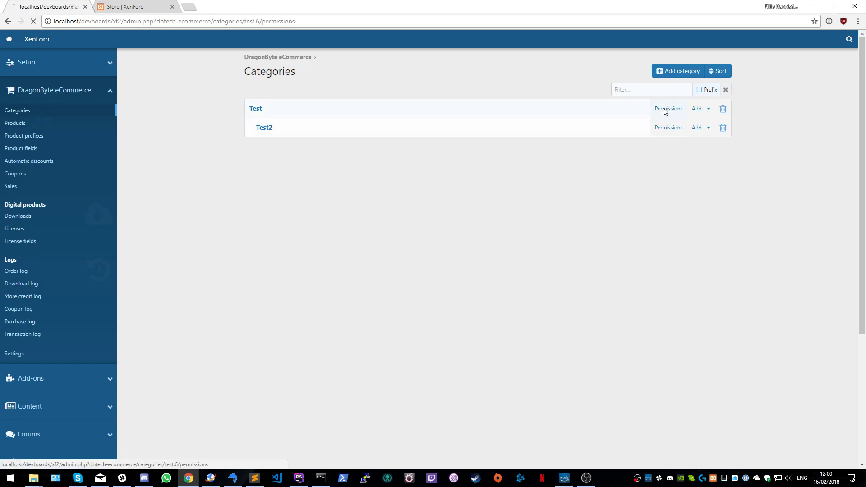
left_click(9, 22)
Step: Open the Test category for editing and review its moderation, news thread, prefix and product filter settings
left_click(296, 112)
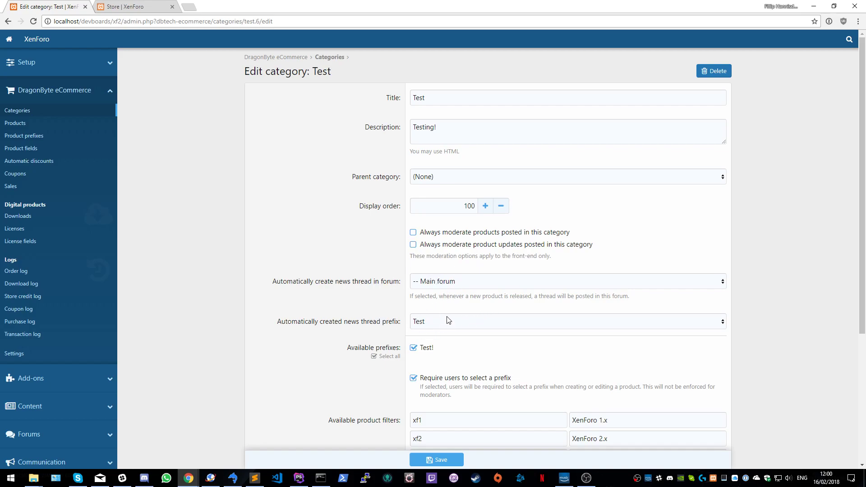
scroll(318, 336, "down", 2)
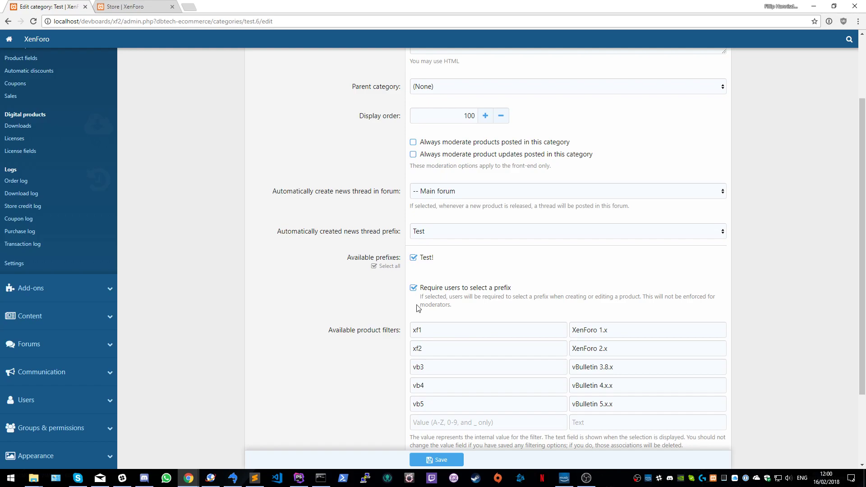
scroll(350, 275, "down", 2)
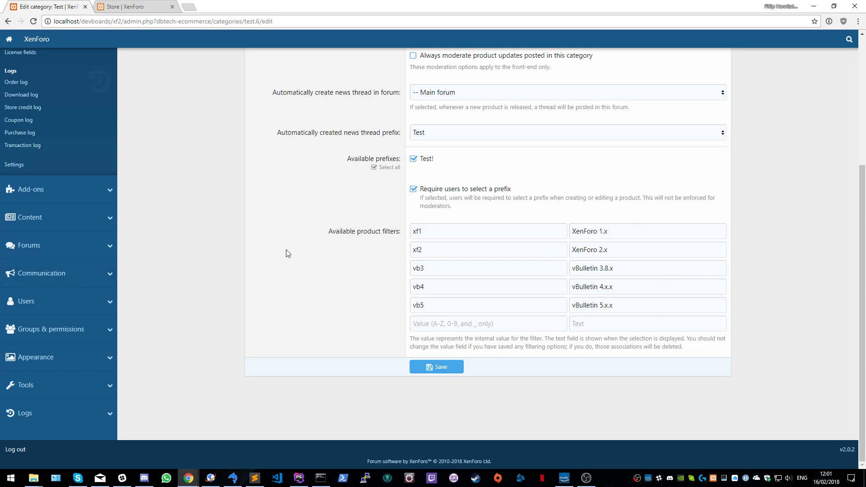
scroll(188, 216, "up", 4)
Step: Open the product list and view the permissions of the DragonByte Raffles product
left_click(29, 125)
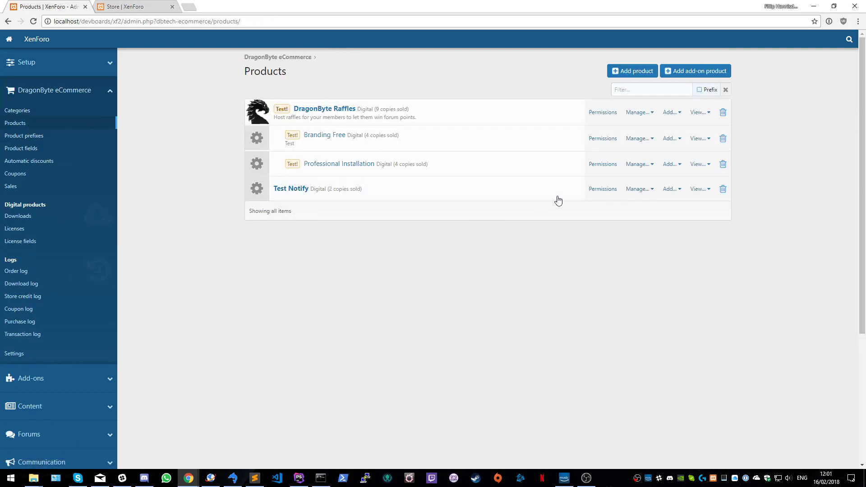
left_click(600, 114)
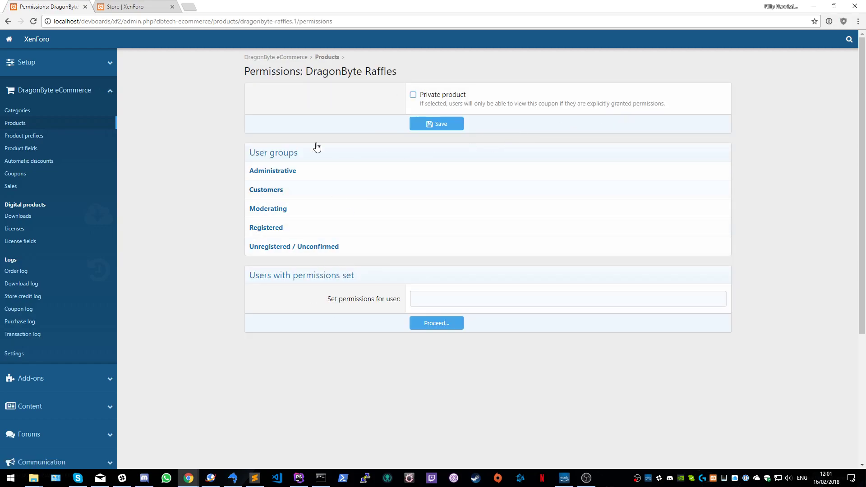
left_click(8, 21)
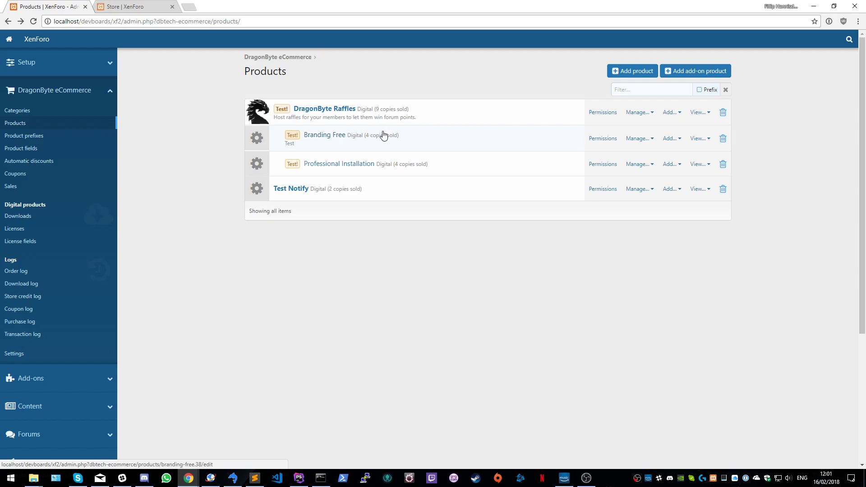
Step: Look through the Manage, Add and View options available for the DragonByte Raffles product
left_click(637, 113)
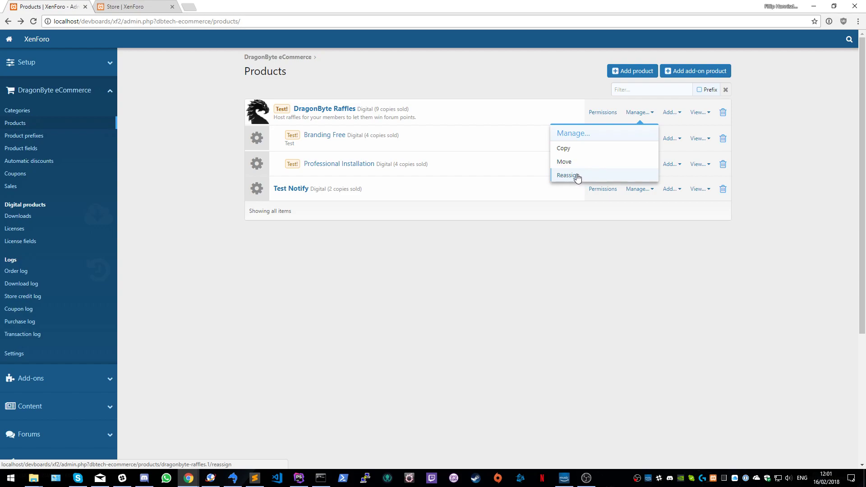
left_click(280, 71)
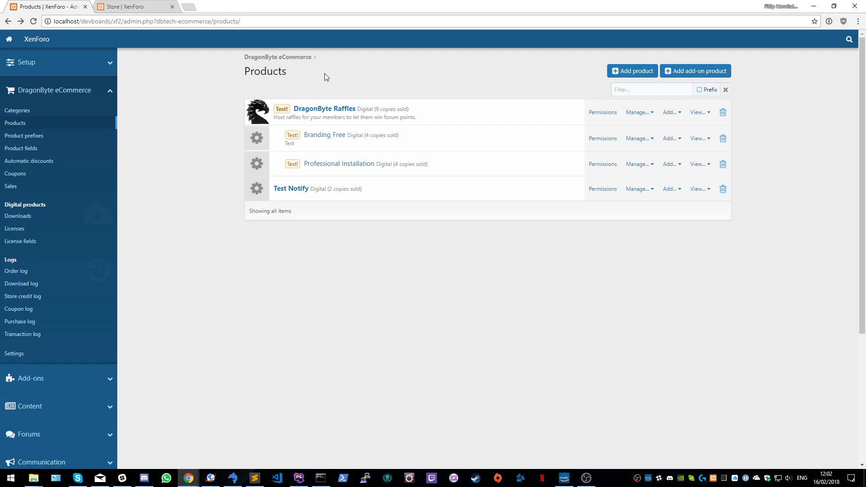
left_click(670, 113)
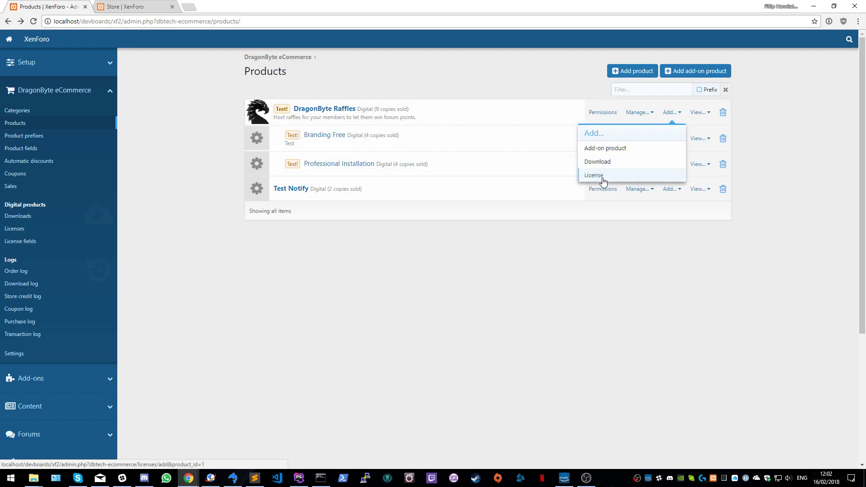
left_click(698, 114)
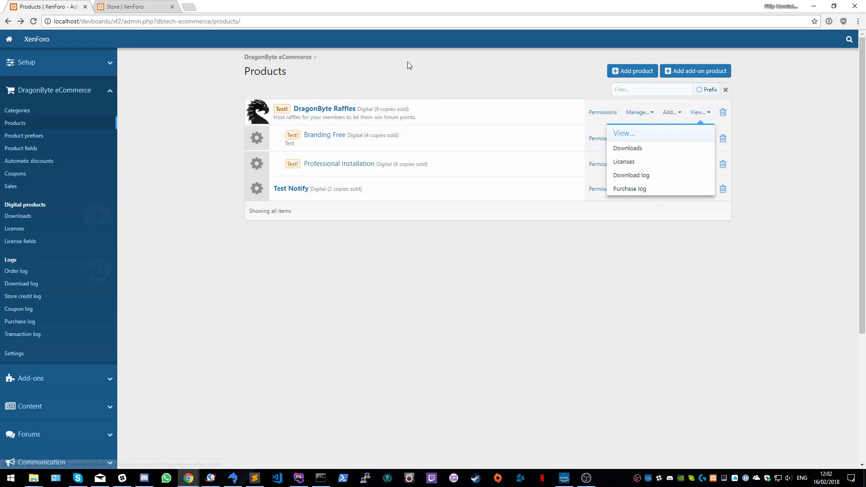
left_click(402, 79)
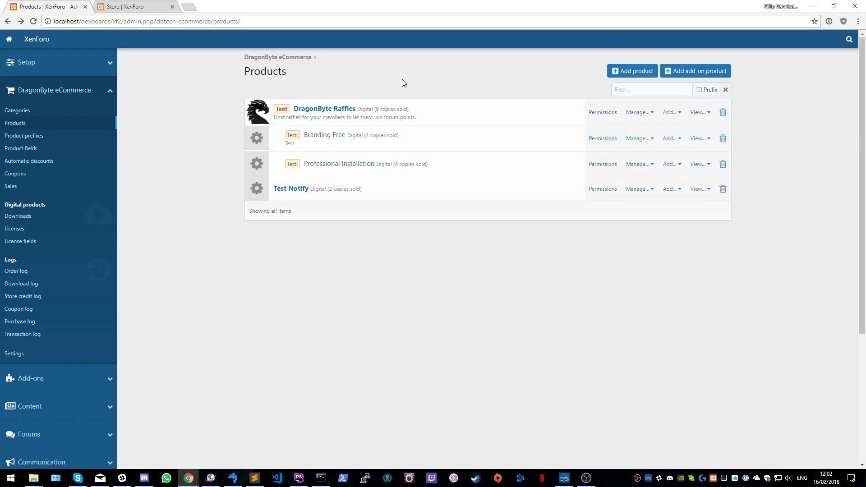
Step: Open the DragonByte Raffles product for editing and review its title, tagline, description, category and filter settings
left_click(324, 112)
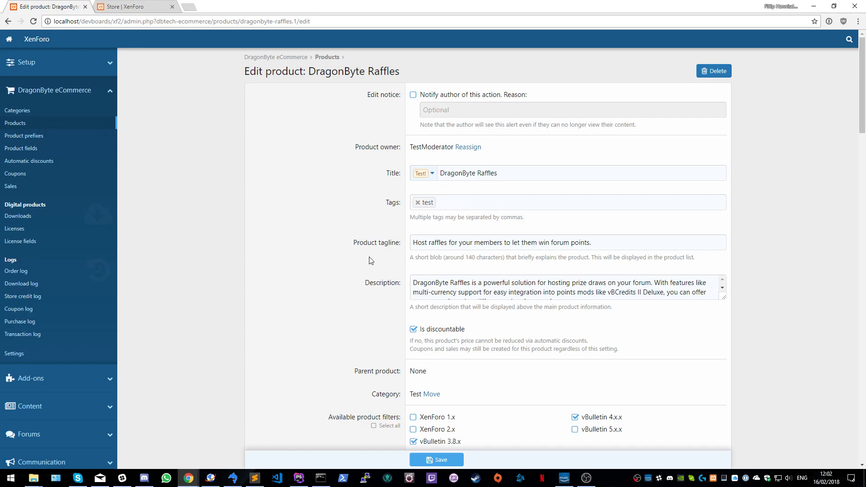
scroll(371, 260, "down", 2)
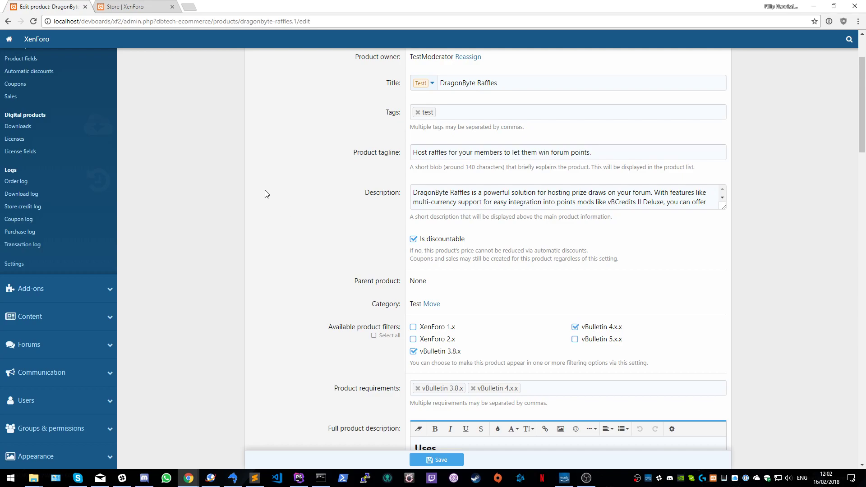
scroll(265, 199, "down", 2)
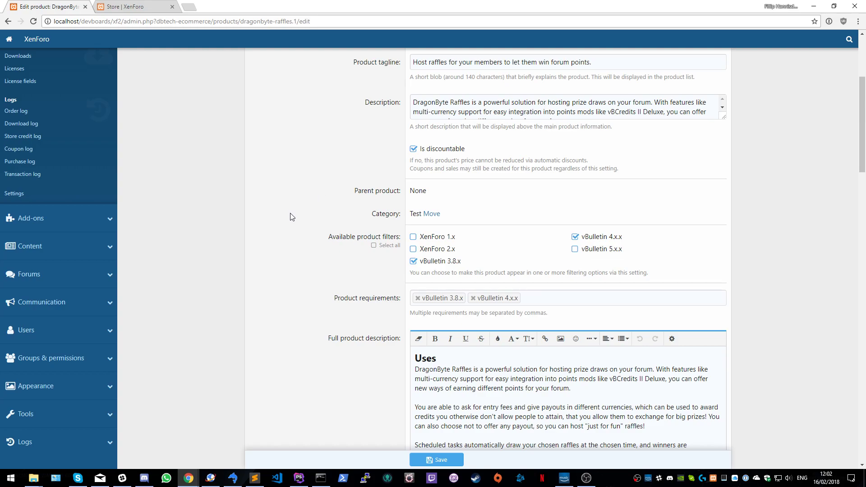
scroll(289, 226, "down", 2)
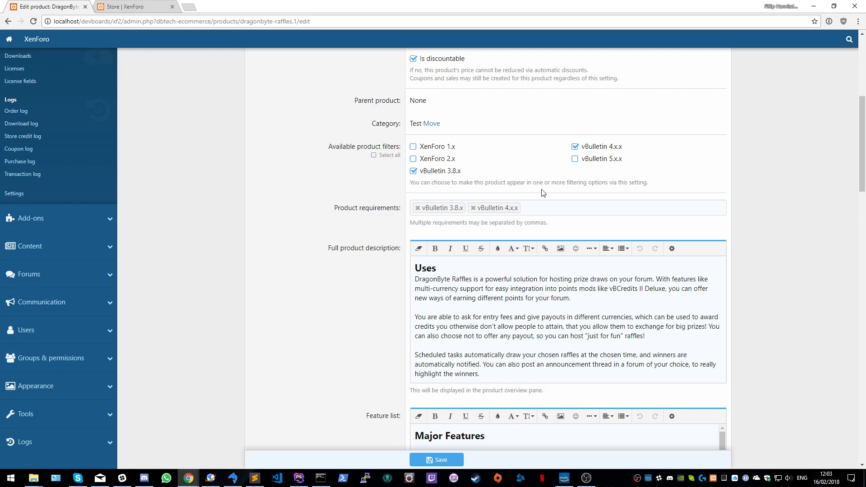
Step: Enter PHP 5.6 as an additional product requirement for DragonByte Raffles and remove it again
left_click(534, 205)
type("PHP 5.6")
key("Return")
left_click(528, 208)
left_click(284, 263)
Step: Review the product's descriptions, feature list, copyright information, images, digital product options, pricing tiers and general options
scroll(310, 175, "down", 4)
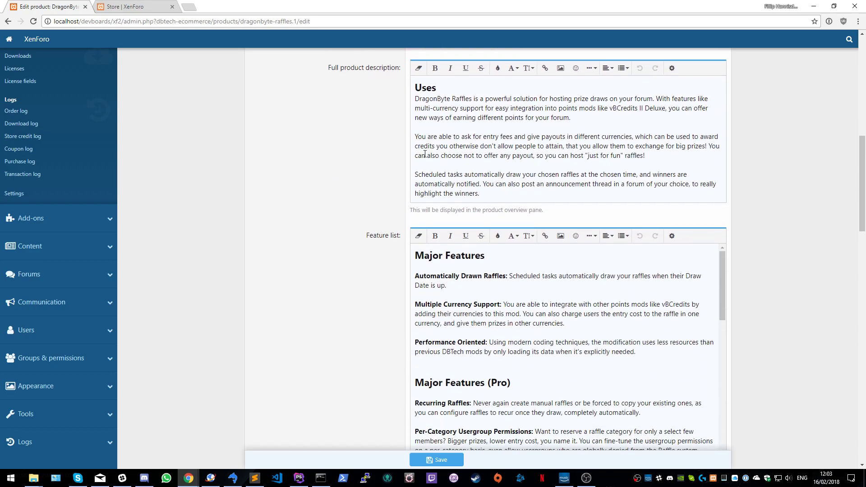
scroll(379, 261, "down", 3)
scroll(348, 237, "down", 7)
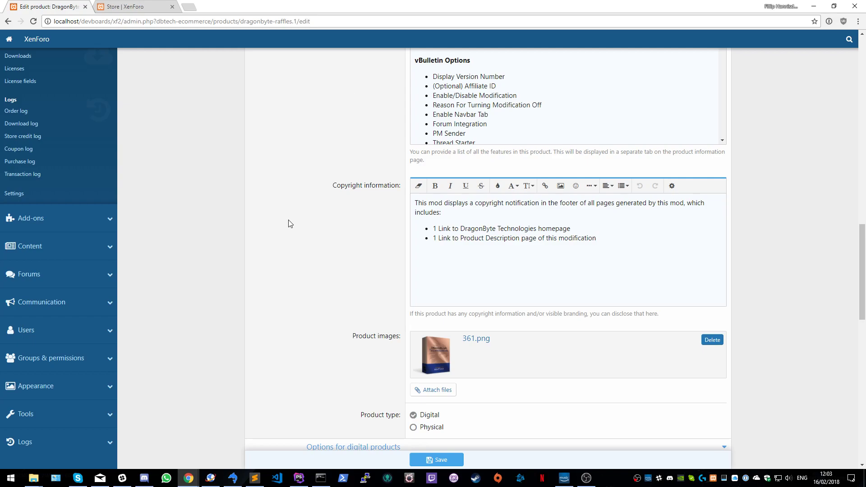
scroll(290, 222, "down", 3)
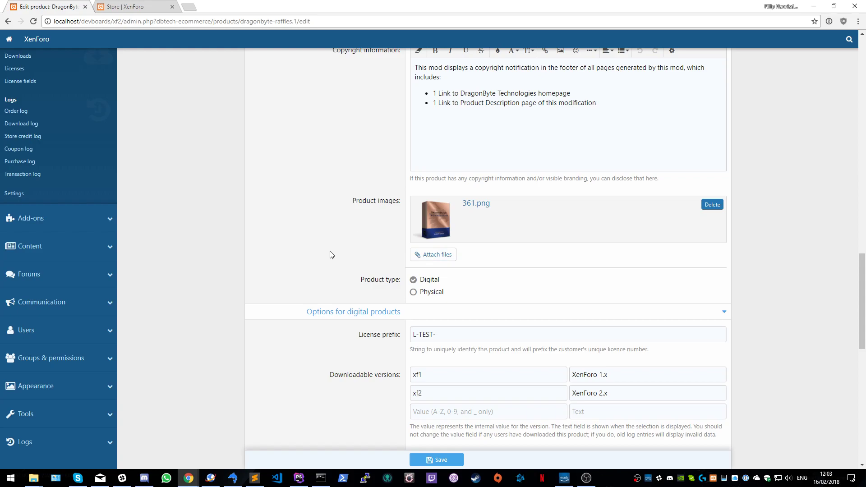
scroll(329, 251, "down", 1)
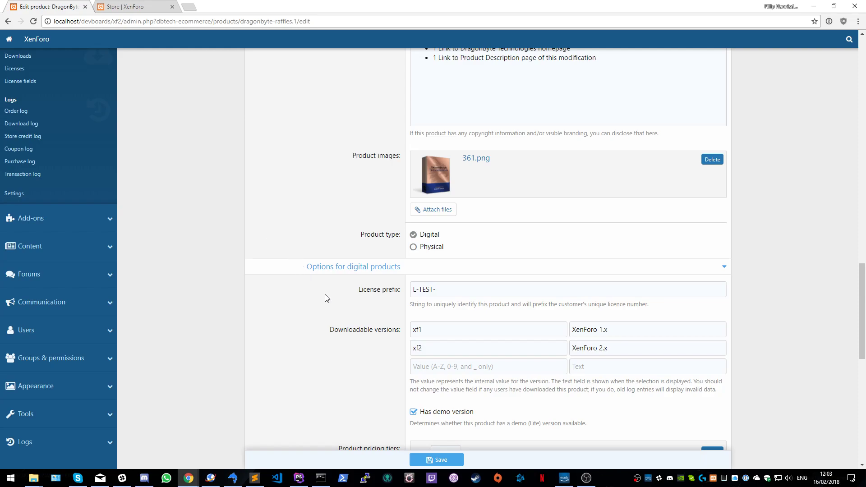
scroll(361, 297, "down", 3)
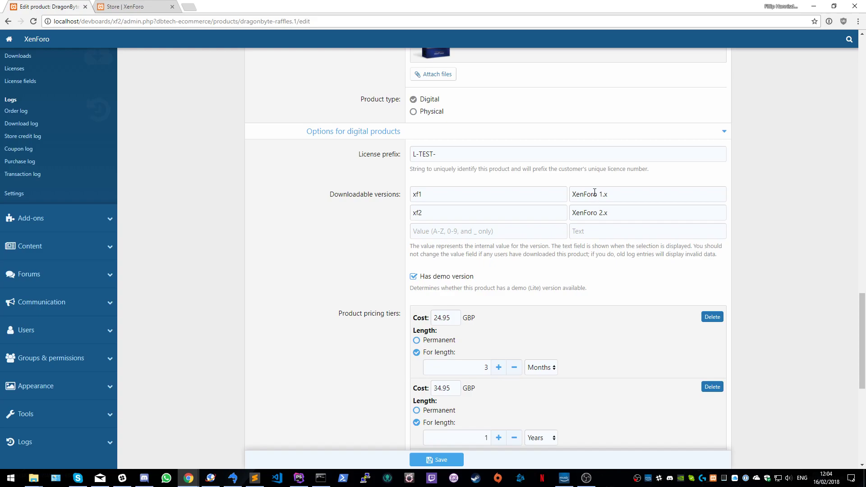
scroll(379, 209, "down", 5)
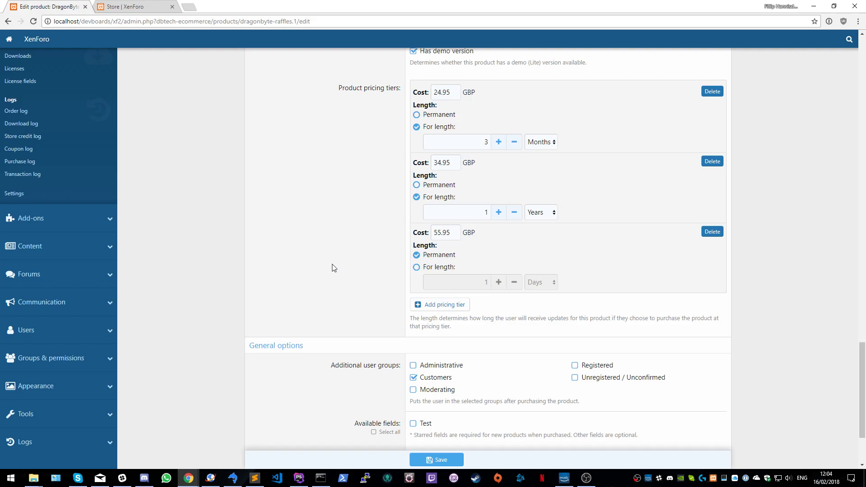
scroll(332, 268, "down", 3)
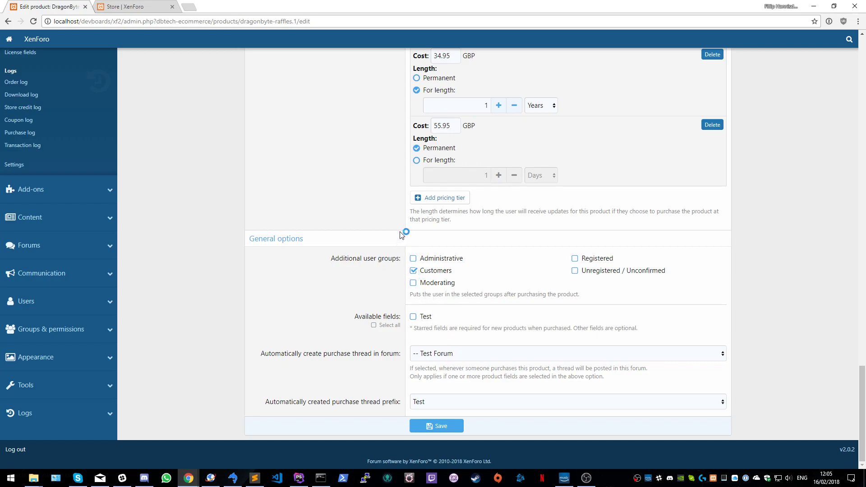
scroll(329, 228, "up", 4)
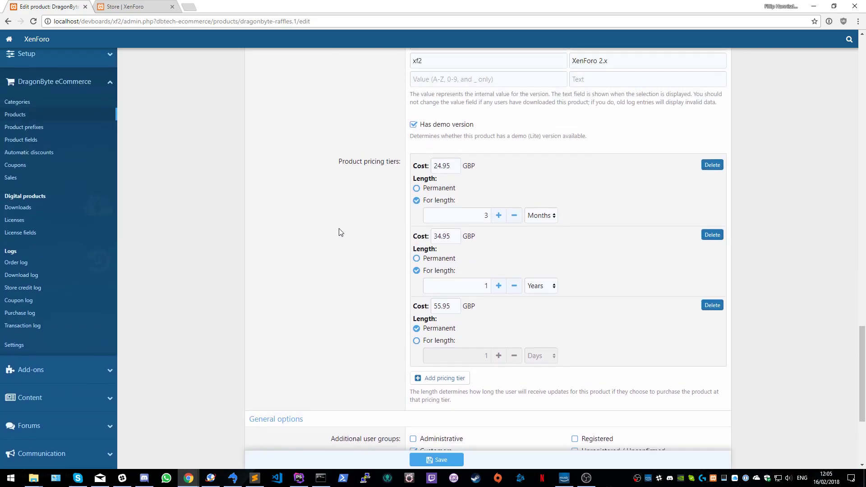
scroll(340, 231, "up", 2)
Step: Open the Test! product prefix and review its display styling, prefix group, user groups and applicable categories
left_click(32, 139)
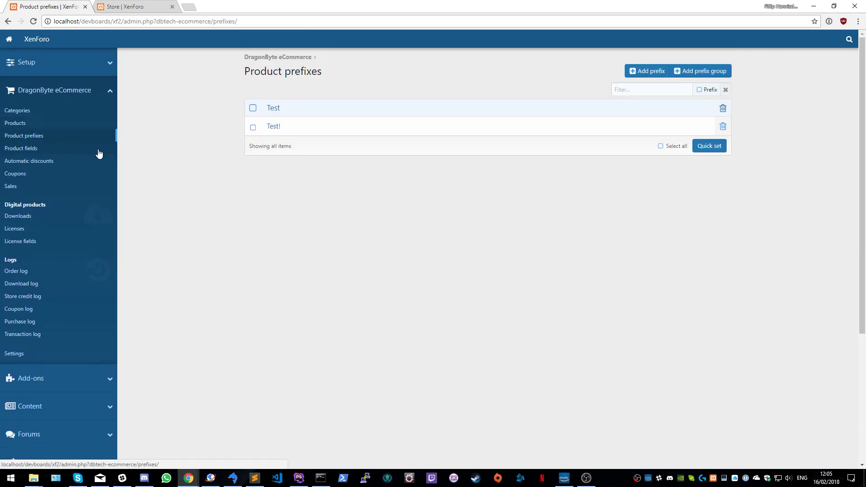
left_click(294, 128)
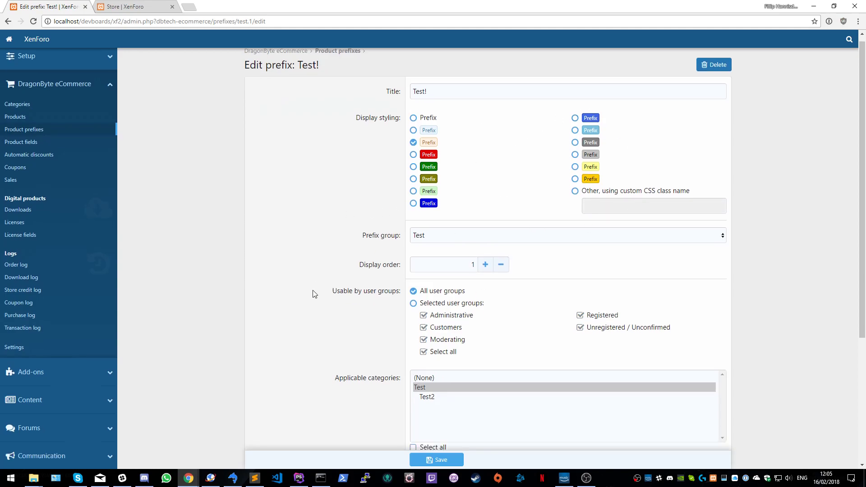
scroll(311, 296, "down", 3)
scroll(345, 284, "up", 2)
scroll(345, 286, "up", 1)
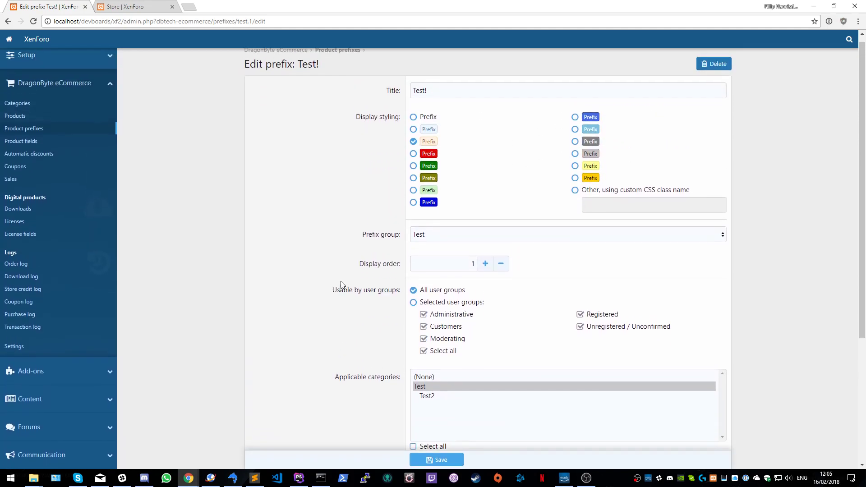
Step: View the settings of the Test product field and of the Silver automatic discount
left_click(38, 152)
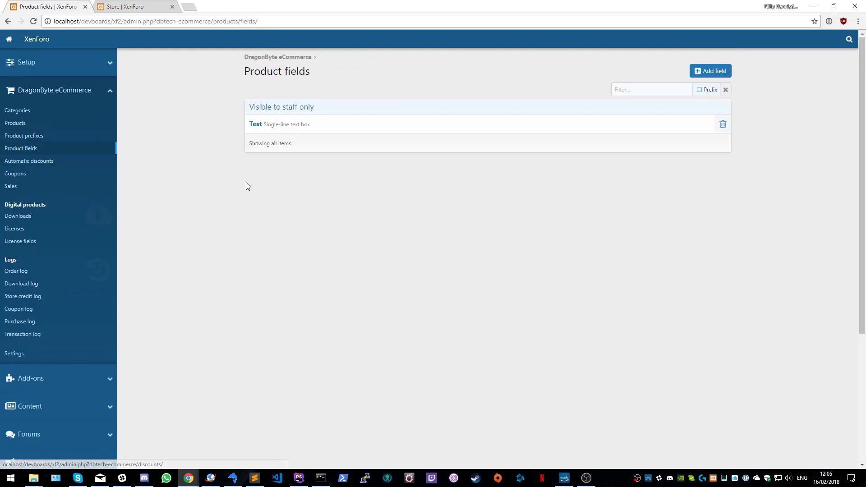
left_click(304, 132)
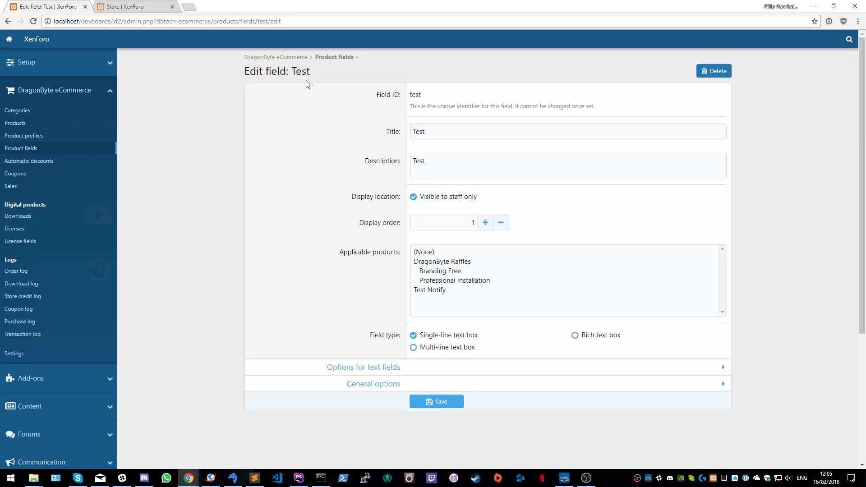
left_click(45, 163)
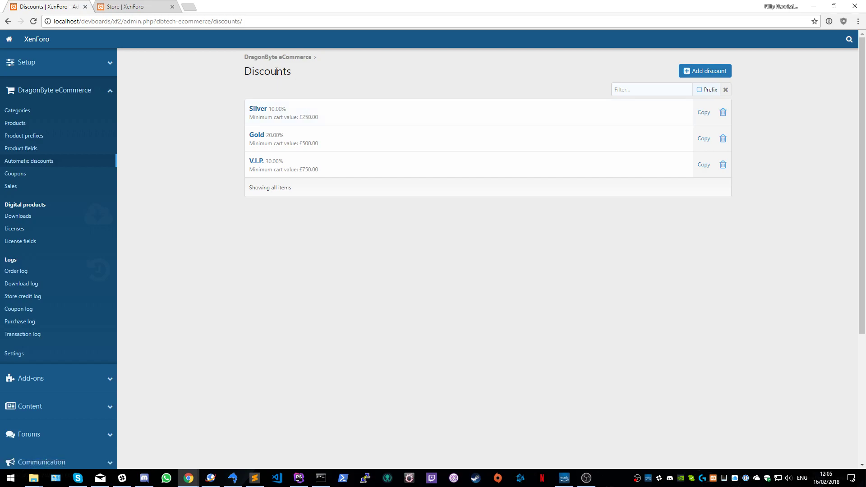
left_click(315, 120)
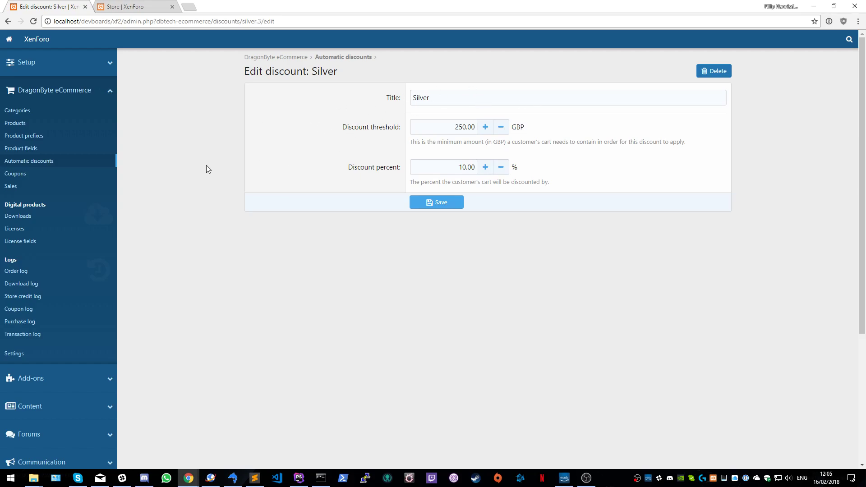
Step: Open the Test coupon for editing to view its settings
left_click(22, 175)
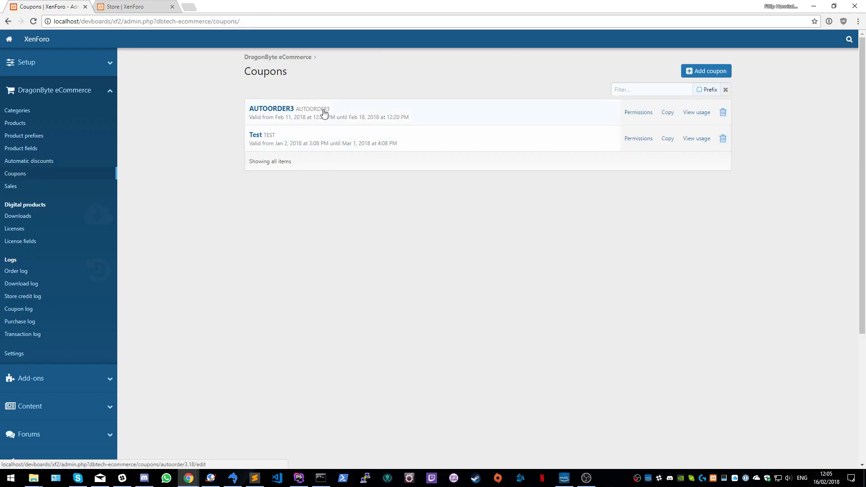
left_click(338, 144)
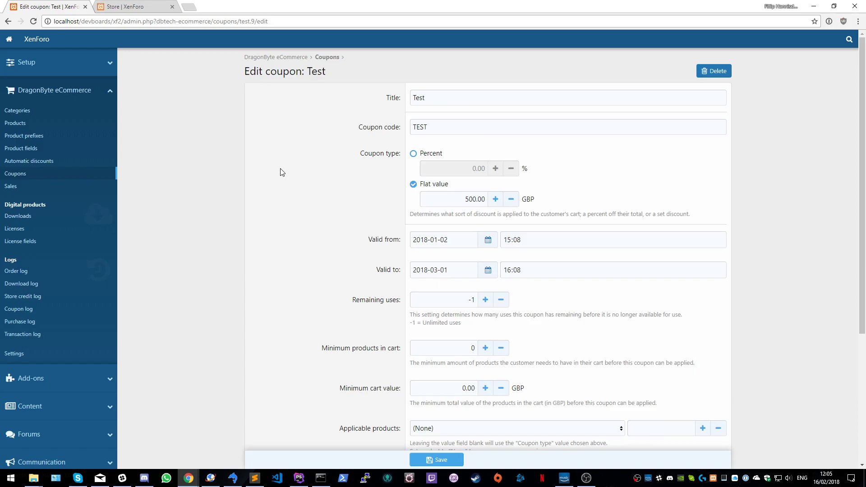
Step: Review the Test coupon's validity dates, usage limits and minimum cart requirements, and view the choices for applicable products
scroll(274, 175, "down", 3)
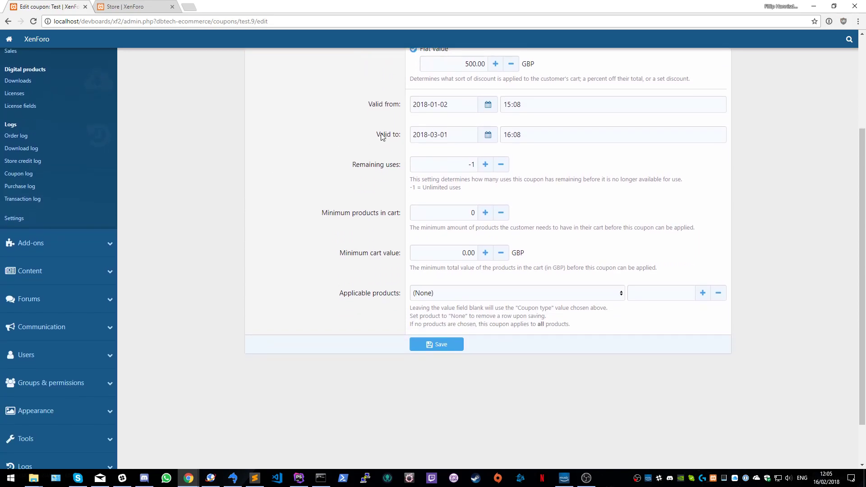
scroll(308, 141, "up", 2)
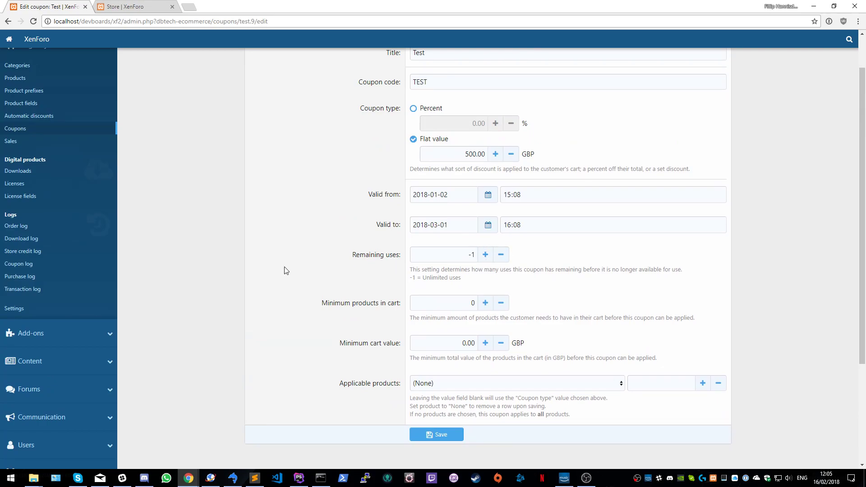
left_click(493, 383)
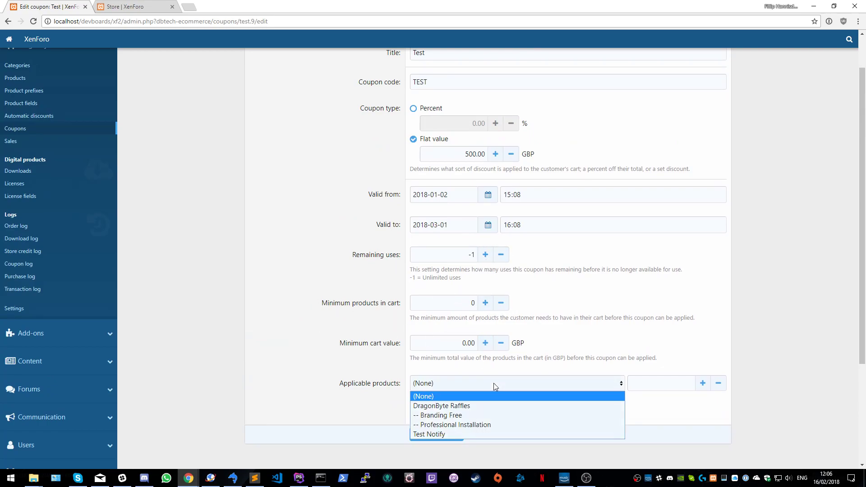
left_click(466, 383)
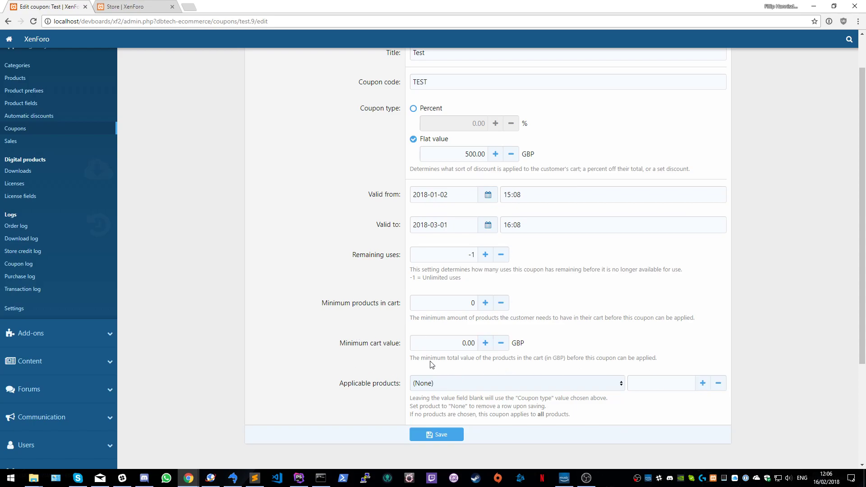
scroll(341, 295, "up", 2)
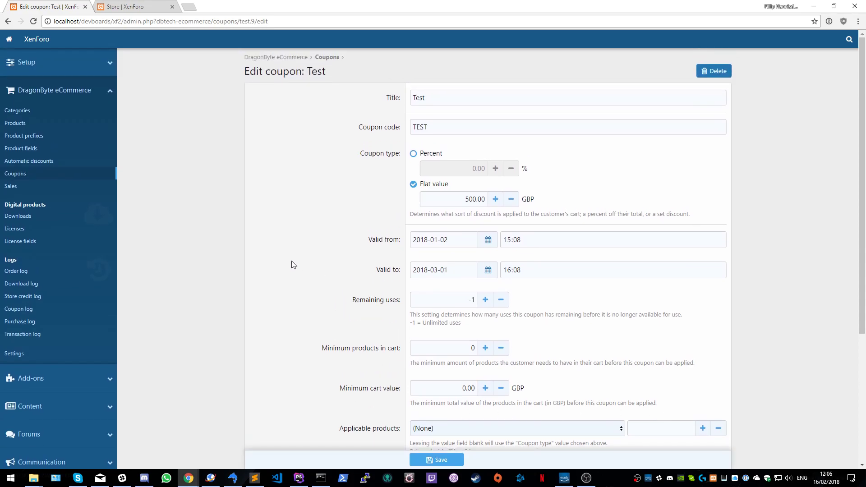
Step: View the permissions page of the AUTOORDER3 coupon and the usage log of the Test coupon
key("alt+Left")
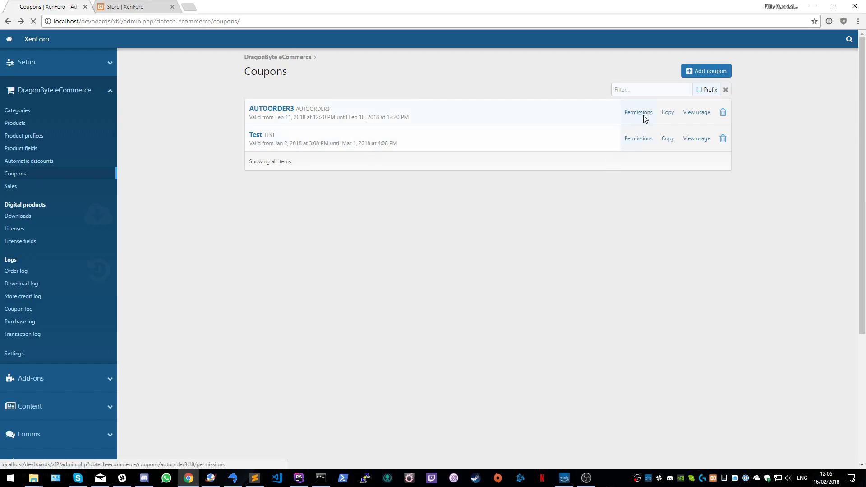
left_click(644, 118)
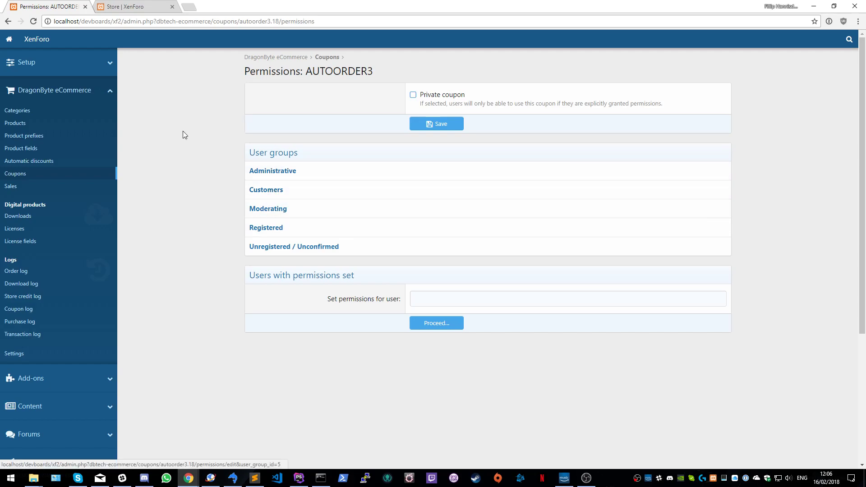
left_click(7, 22)
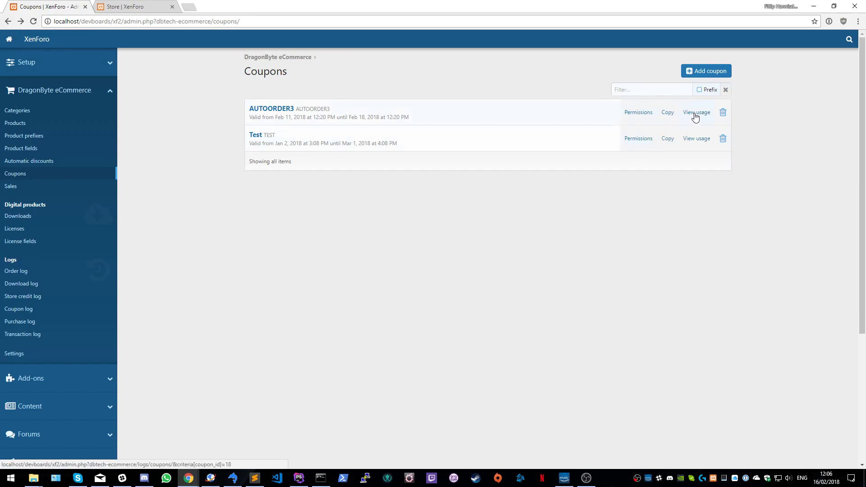
left_click(698, 138)
scroll(483, 235, "down", 5)
scroll(489, 263, "up", 5)
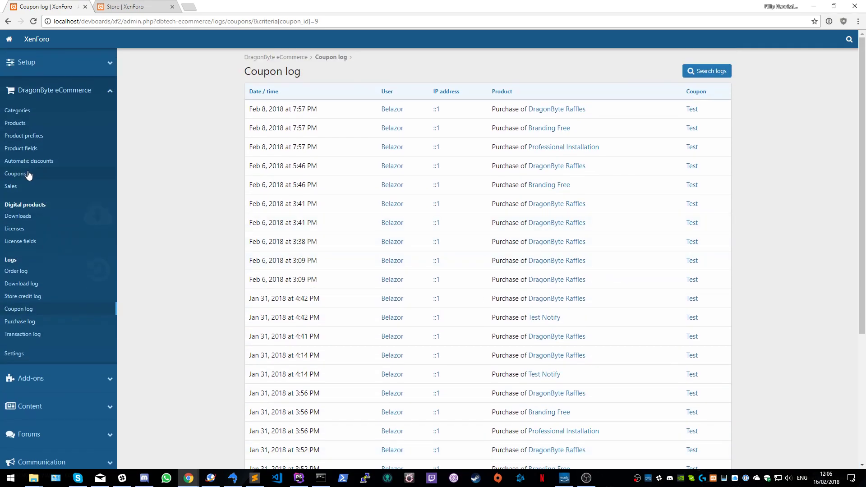
Step: Open a blank new sale form and review its email notification, sale type, discount, schedule and applicable product options
left_click(18, 186)
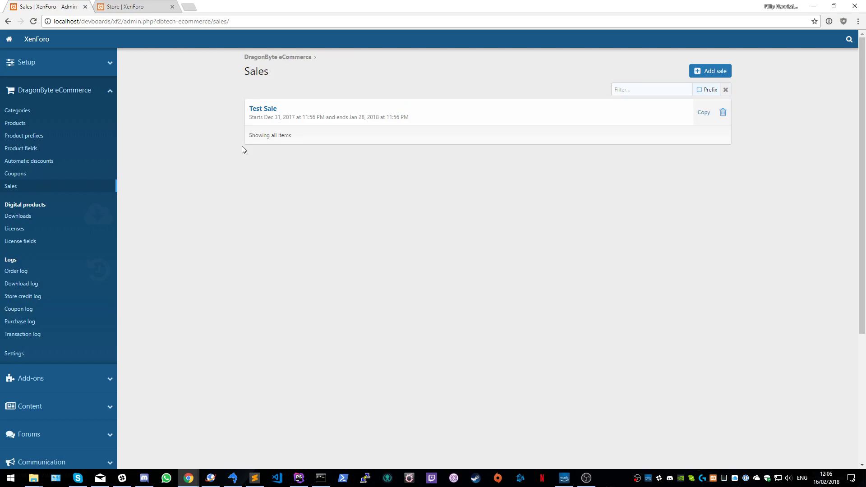
left_click(711, 71)
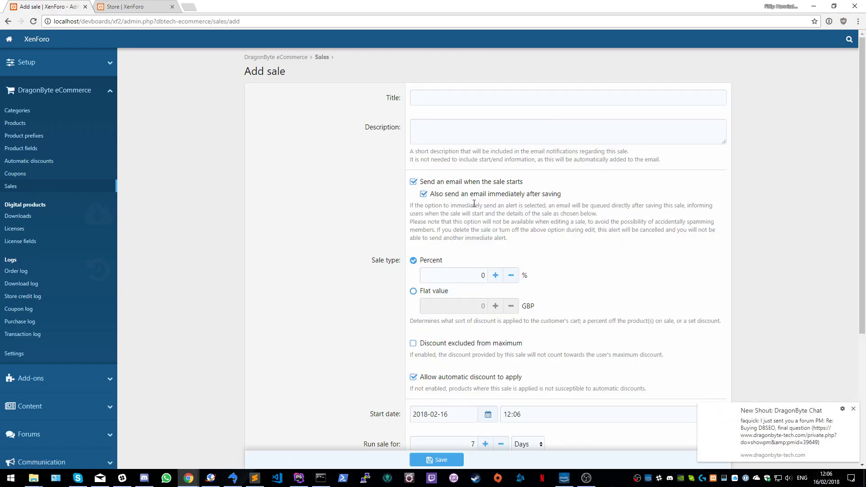
left_click(856, 412)
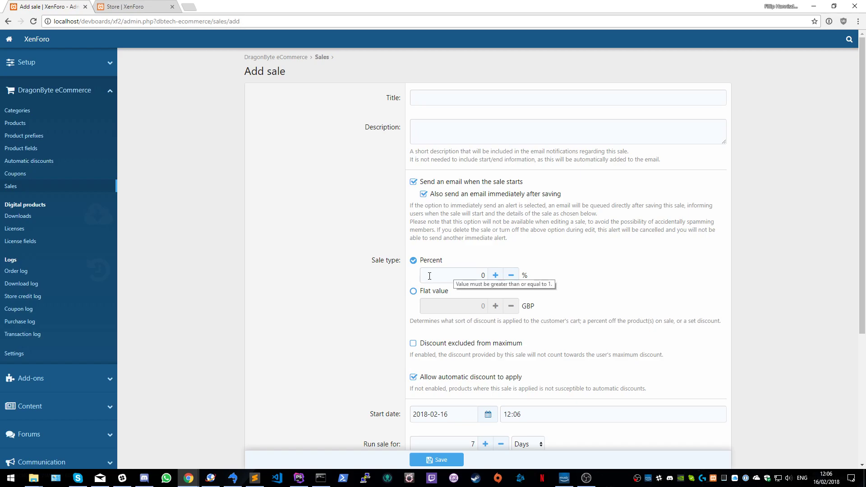
scroll(344, 293, "down", 1)
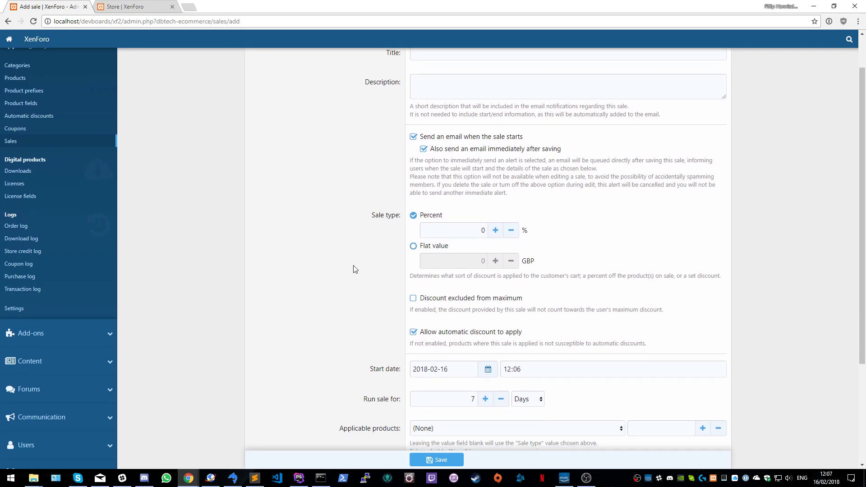
scroll(354, 271, "down", 1)
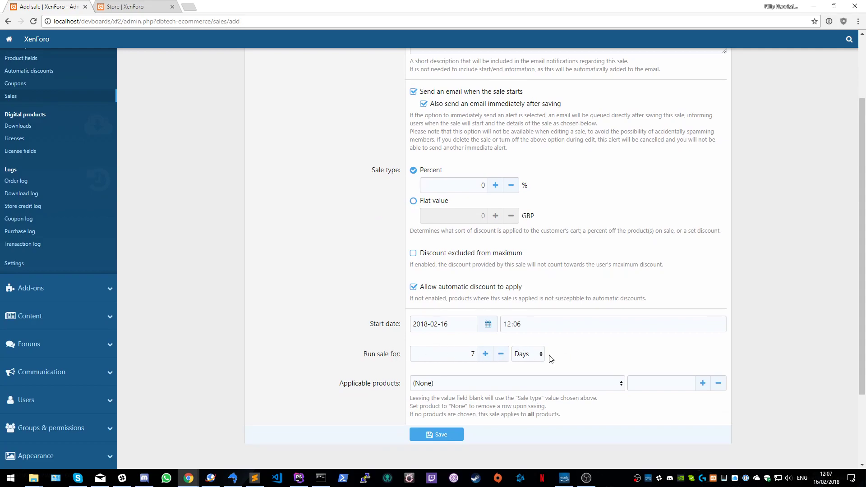
scroll(340, 332, "down", 2)
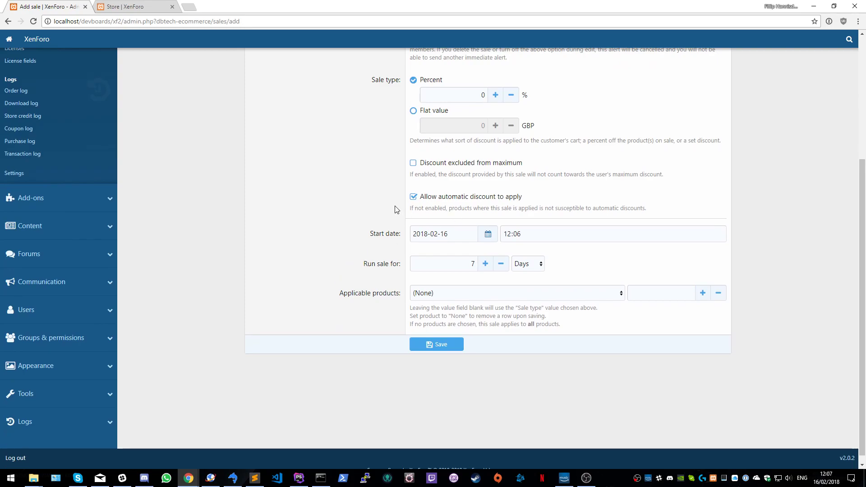
scroll(234, 186, "up", 4)
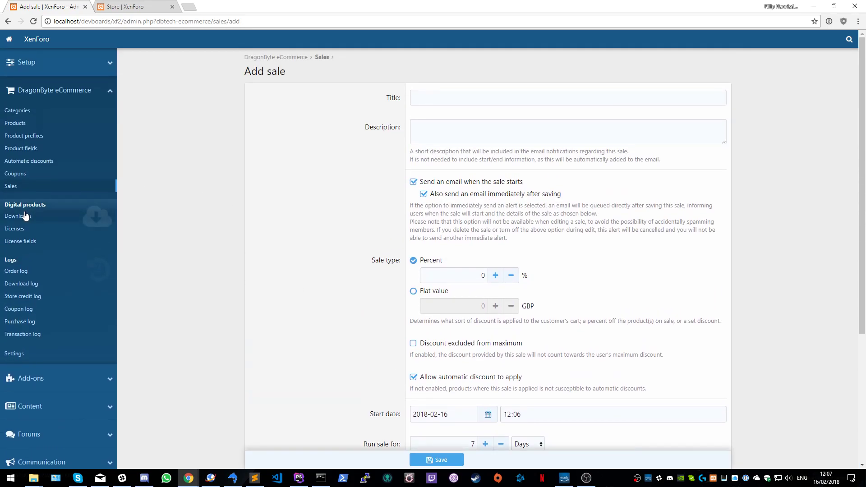
Step: Open the DragonByte Raffles v1.0.2-external download and review its change log, release notes and external download URLs
left_click(25, 218)
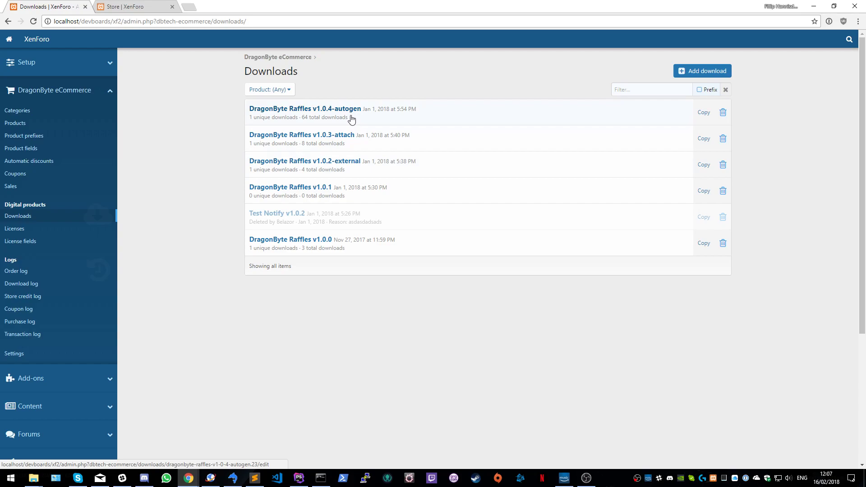
left_click(354, 170)
scroll(335, 175, "down", 5)
scroll(383, 184, "up", 5)
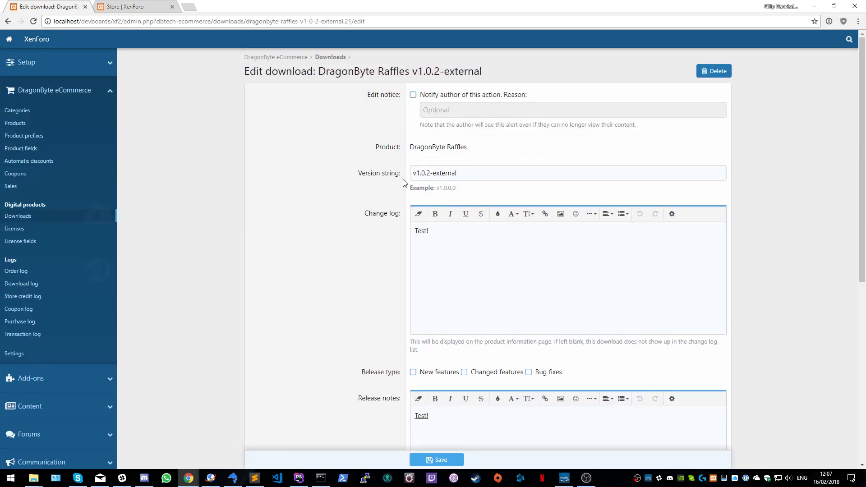
scroll(354, 176, "down", 4)
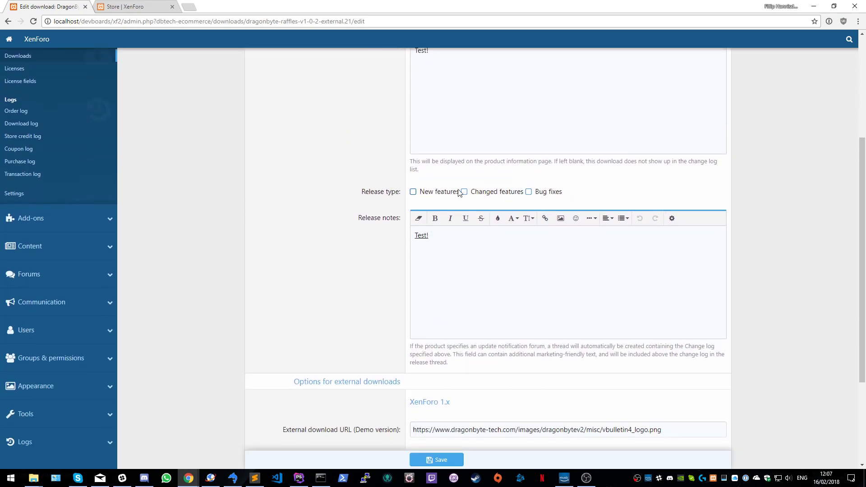
scroll(295, 188, "down", 3)
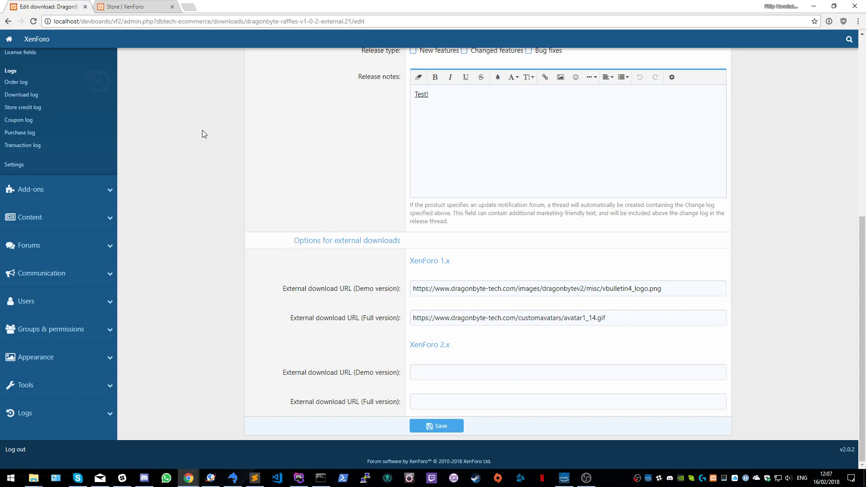
left_click(8, 22)
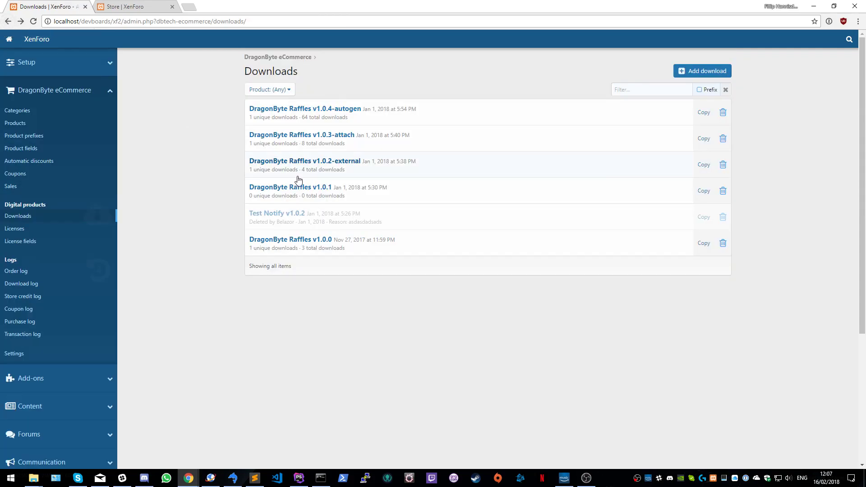
Step: Open the DragonByte Raffles v1.0.3-attach download and review its attachment-based download options
left_click(364, 142)
scroll(291, 189, "down", 4)
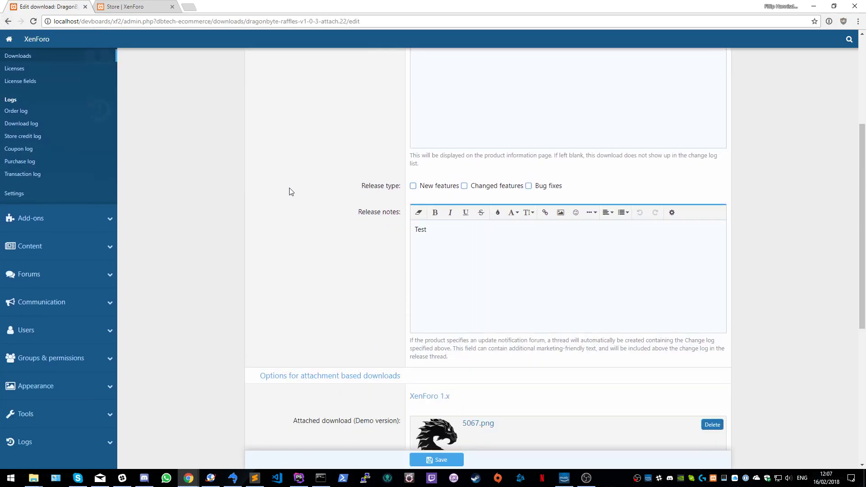
scroll(291, 192, "down", 6)
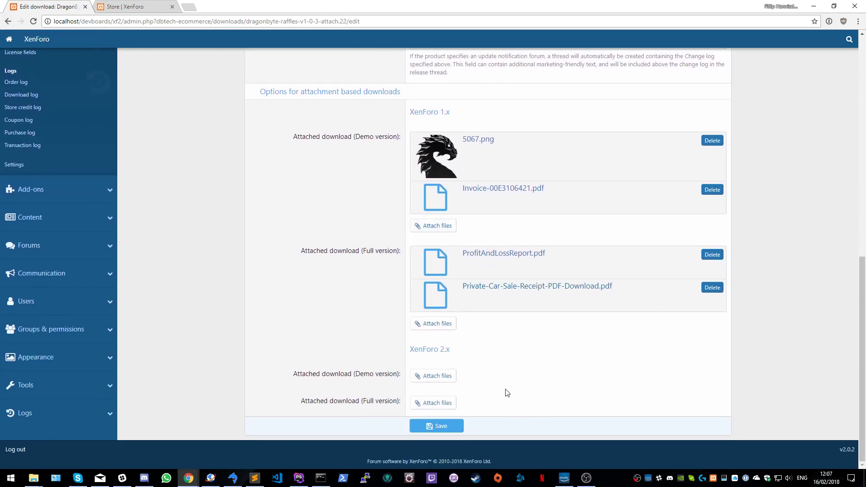
left_click(7, 21)
Step: Open the DragonByte Raffles v1.0.4-autogen download and review its auto-generated download repositories for XenForo 1.x and 2.x
left_click(373, 119)
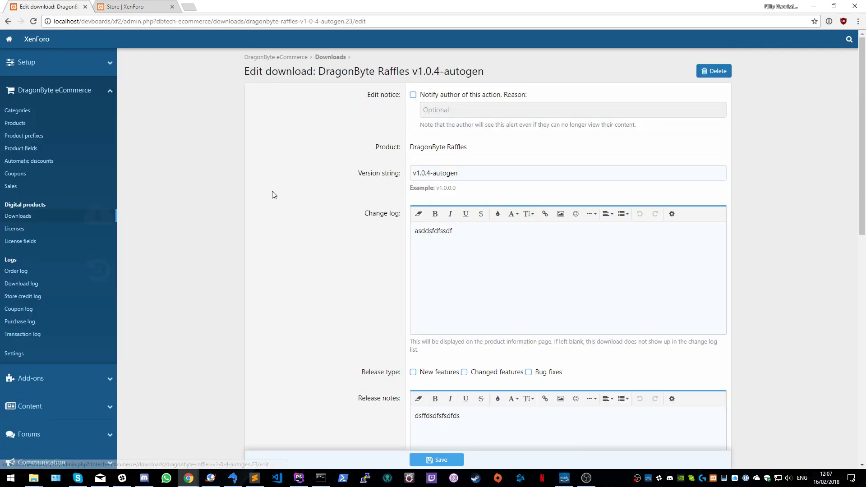
scroll(273, 193, "down", 9)
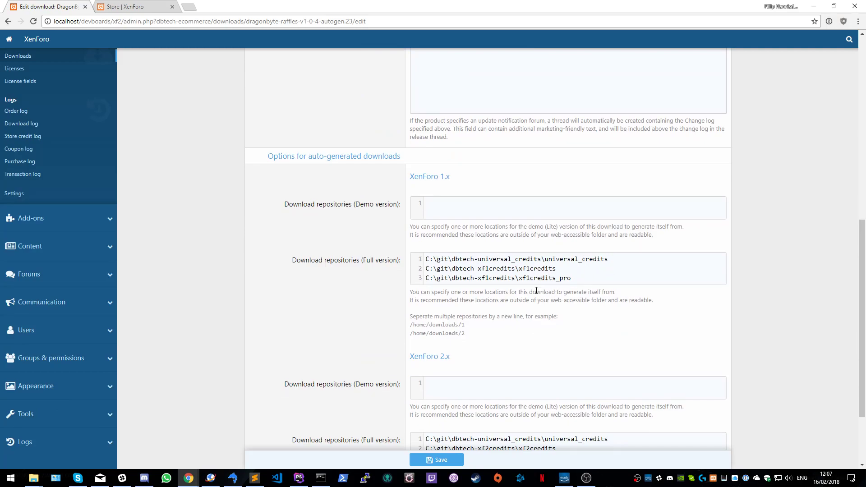
scroll(538, 290, "down", 1)
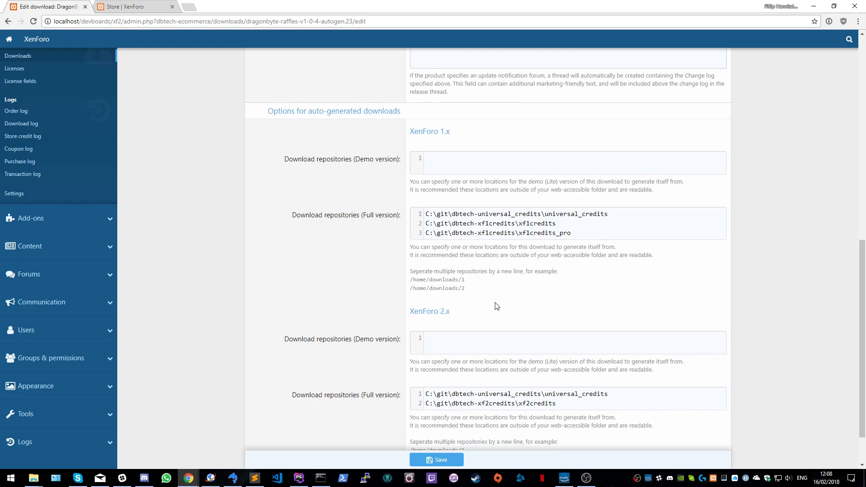
scroll(483, 300, "down", 1)
left_click(8, 21)
Step: View the DragonByte Raffles license from Feb 8, 2018 at 8:25 PM, and the Owner's Email license field including its text and general options
left_click(31, 228)
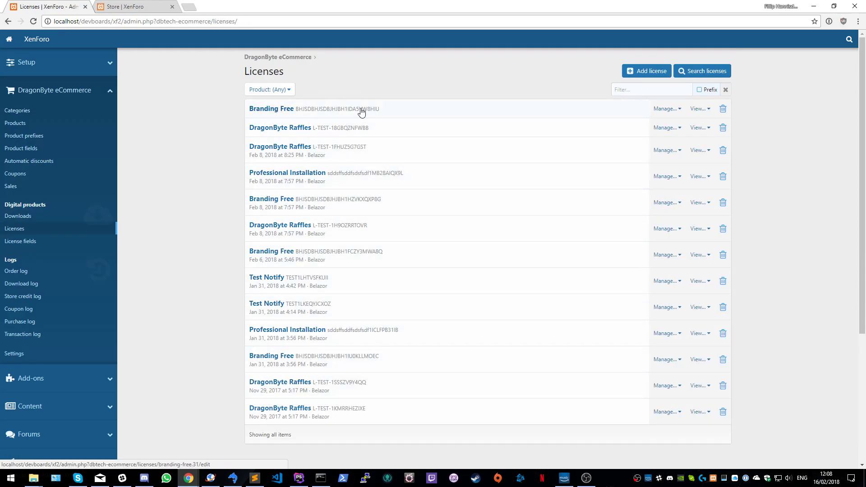
left_click(347, 151)
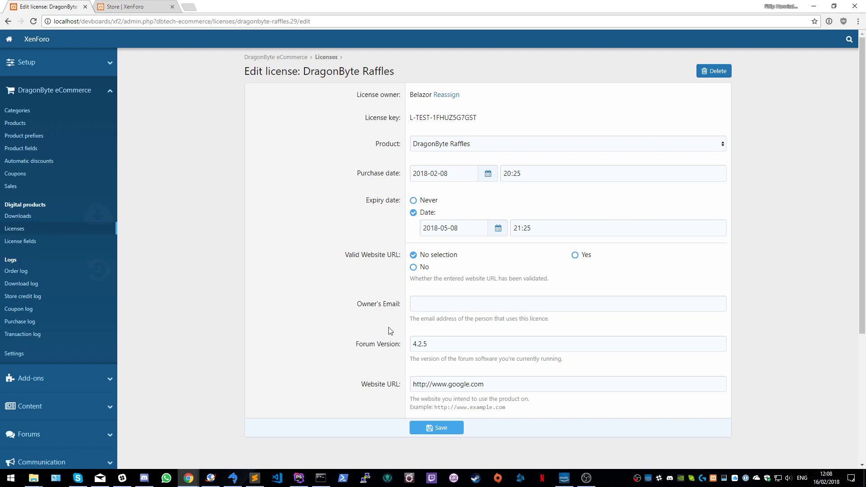
left_click(19, 241)
left_click(336, 161)
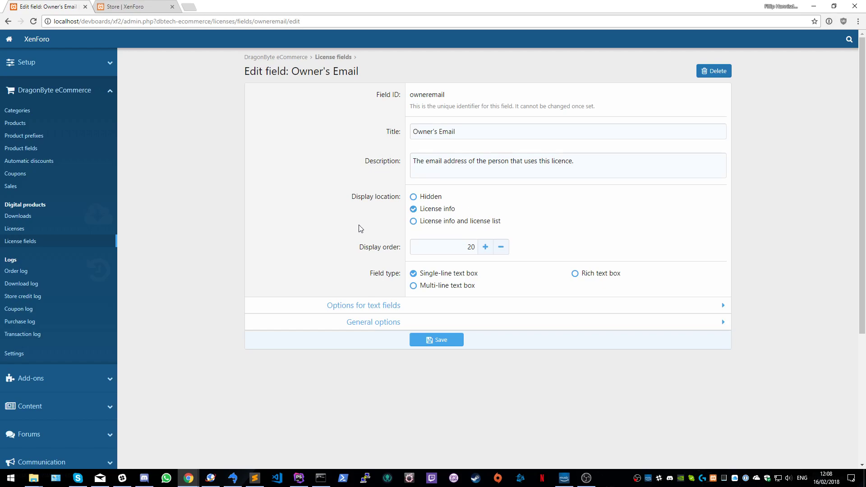
left_click(412, 306)
scroll(397, 303, "down", 4)
left_click(361, 295)
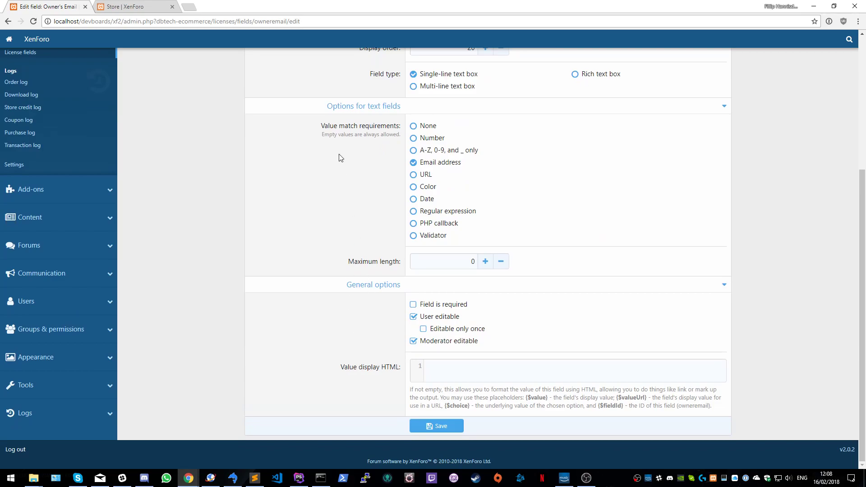
scroll(344, 195, "up", 1)
scroll(344, 198, "up", 3)
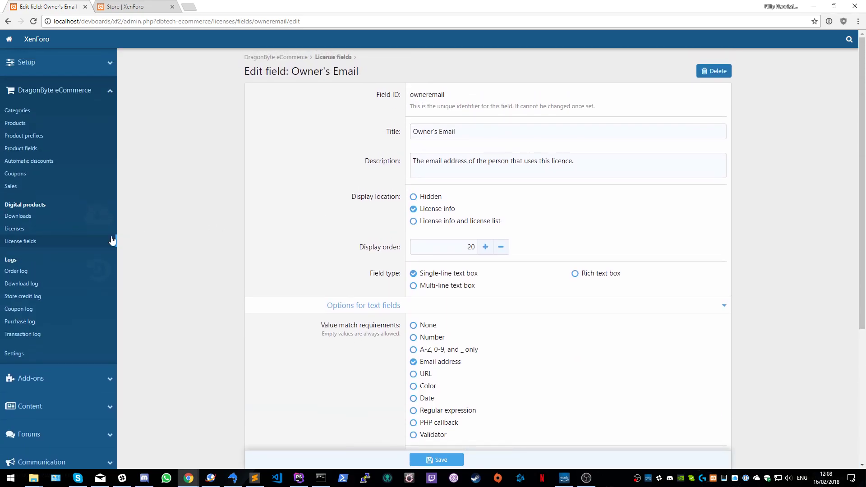
Step: View the order log's search form and the details of the most recent download log entry
left_click(25, 272)
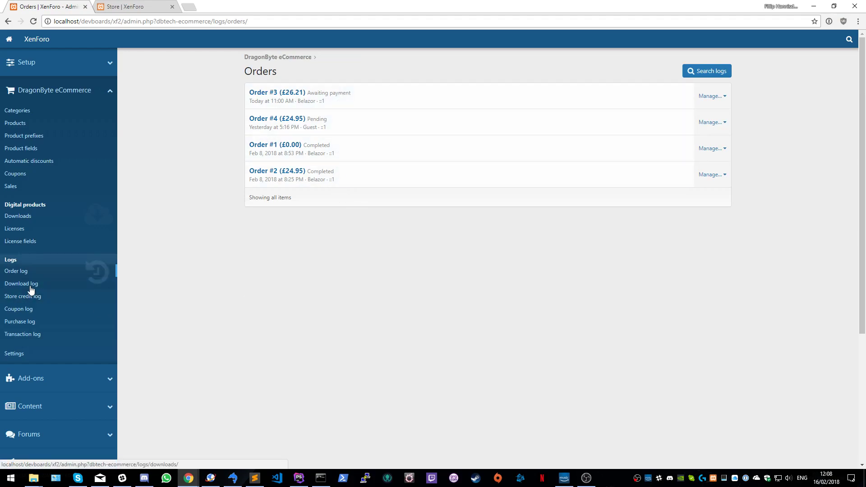
left_click(697, 72)
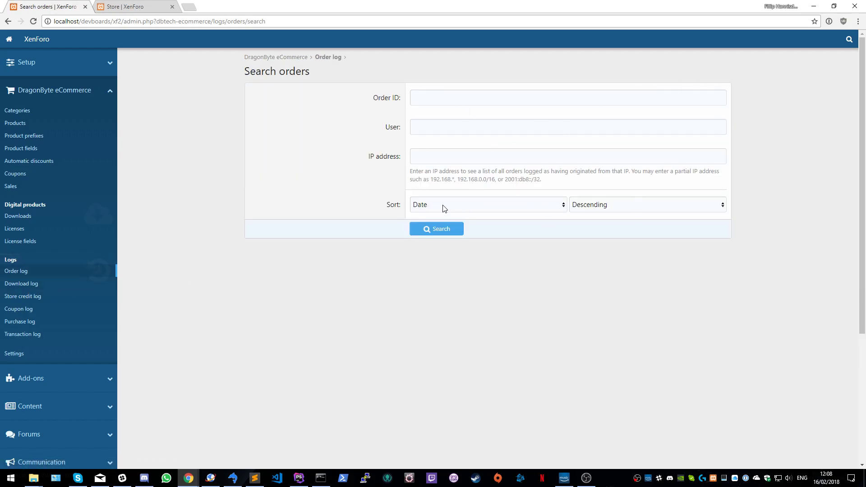
left_click(25, 285)
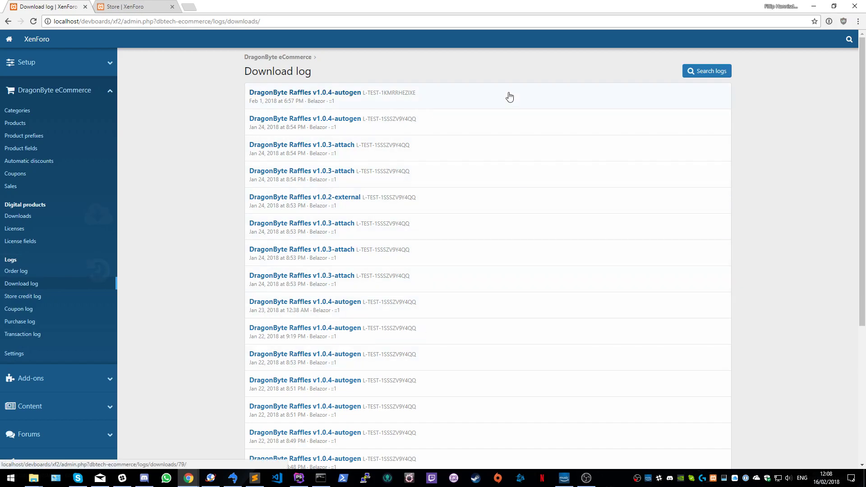
left_click(492, 106)
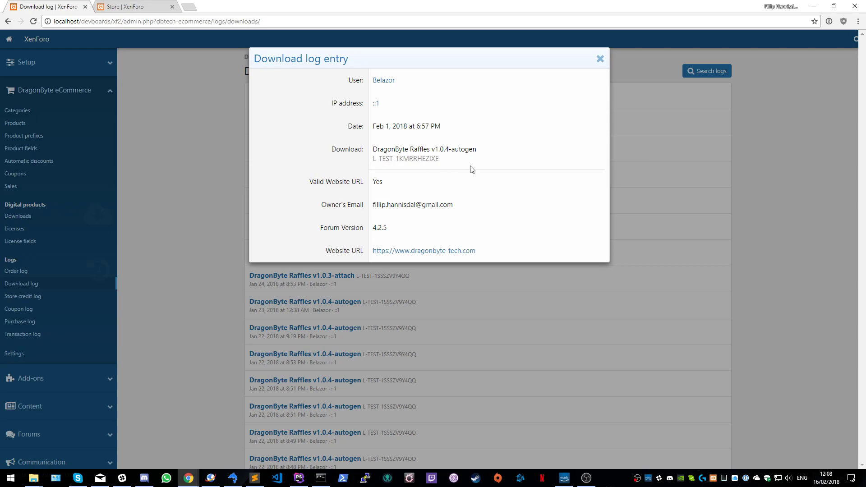
Step: Close the download log entry and view the download log's search form
left_click(788, 159)
left_click(707, 70)
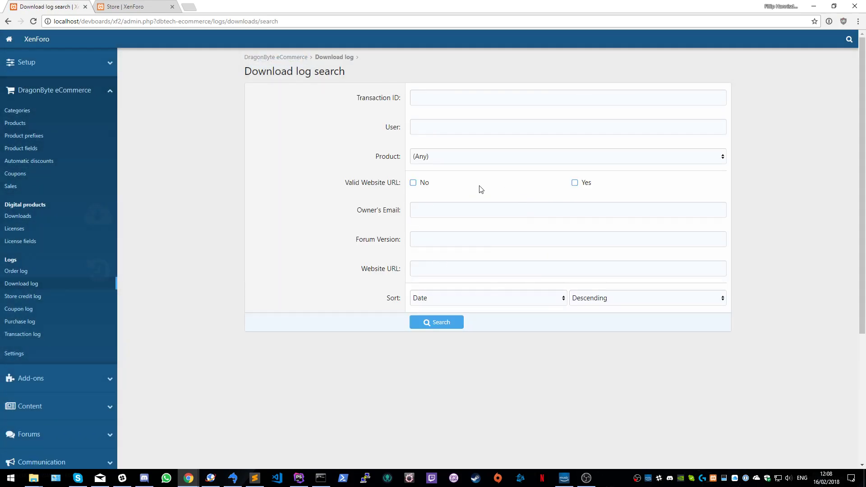
Step: View the store credit log along with its form for adding store credit and its search form
left_click(40, 297)
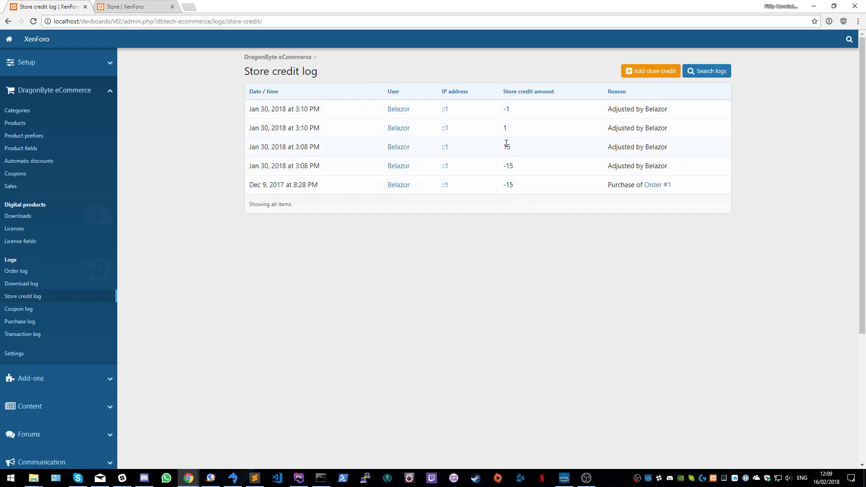
left_click(649, 74)
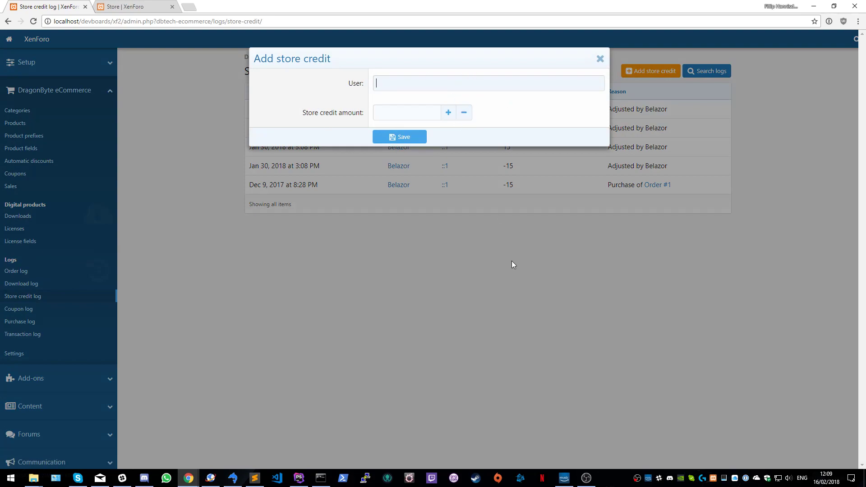
left_click(512, 261)
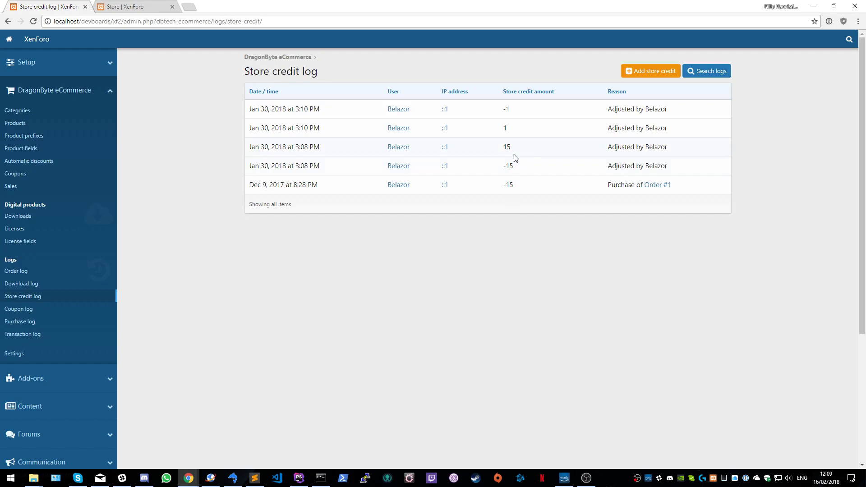
left_click(703, 72)
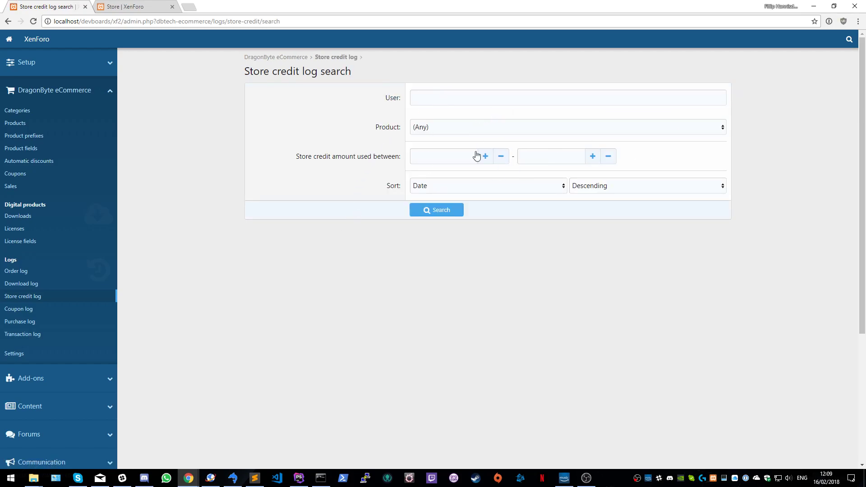
Step: Review the coupon log's entries down to the end of its first page
left_click(28, 310)
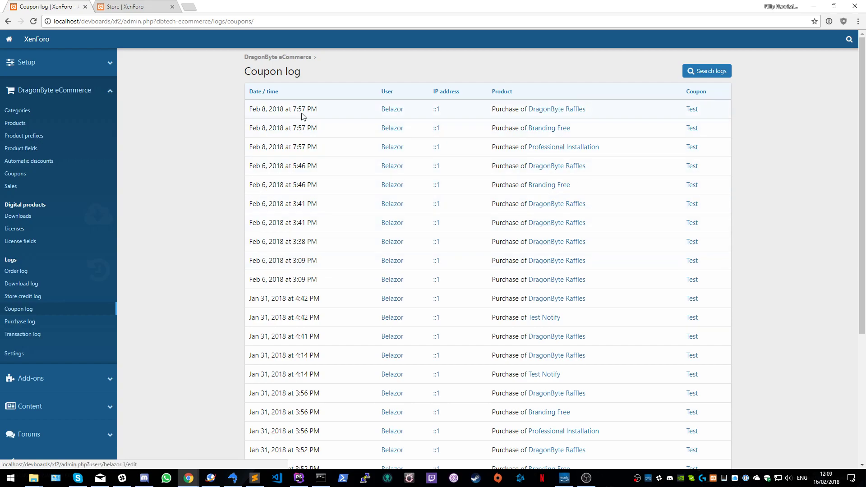
scroll(547, 189, "down", 3)
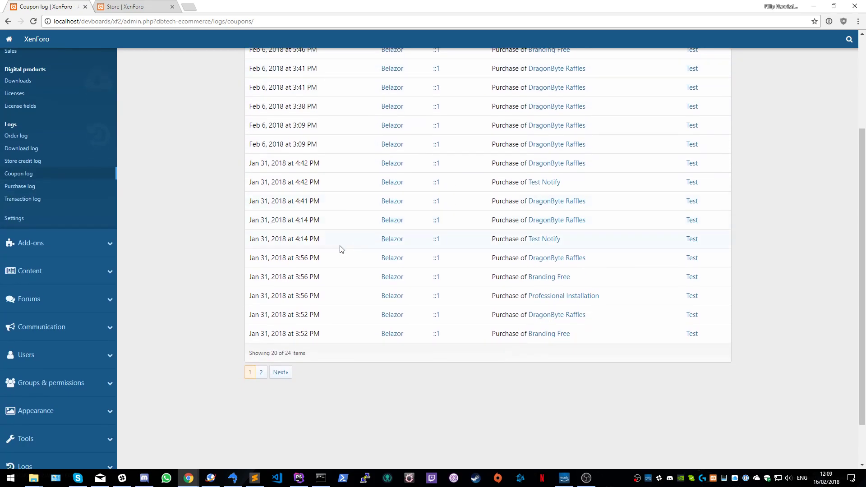
Step: Review the purchase log's entries, prices and sale types, and view the payment provider transaction log before returning to the purchase log
left_click(26, 186)
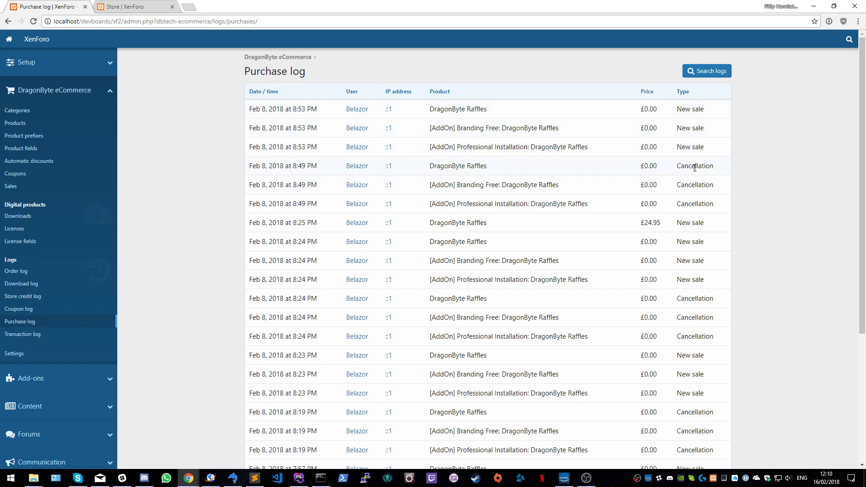
scroll(689, 255, "down", 5)
scroll(655, 219, "up", 5)
left_click_drag(641, 110, 661, 112)
left_click(24, 334)
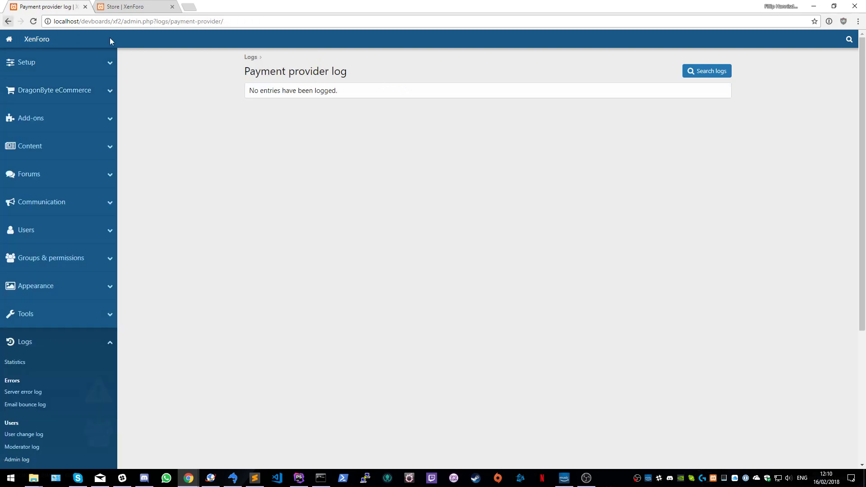
key("alt+Left")
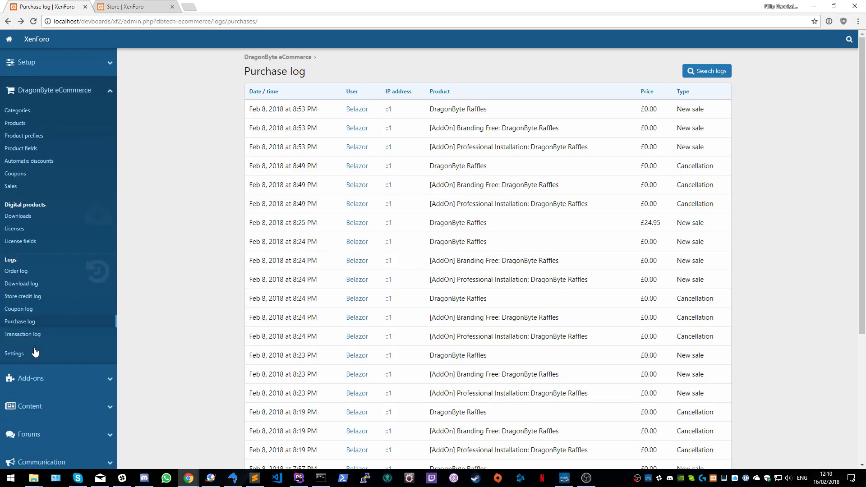
Step: Open the DragonByte eCommerce settings and examine the general options, including the nodes selectable as the Terms of Service page
left_click(14, 354)
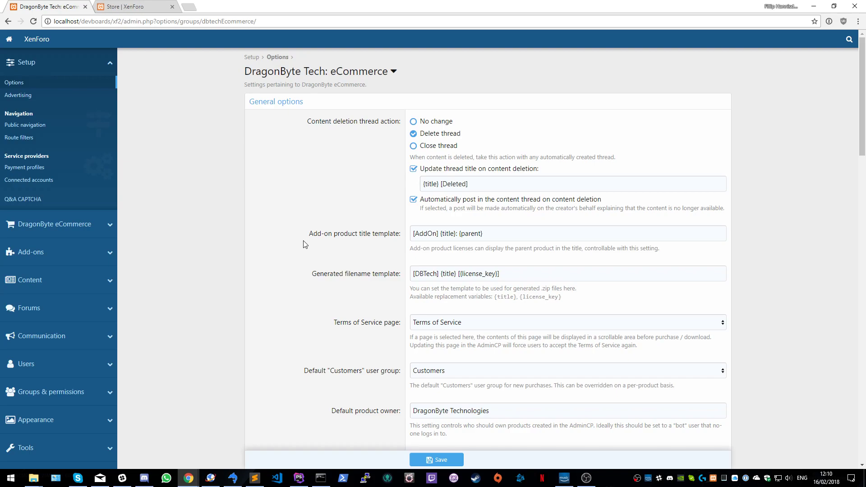
scroll(304, 244, "down", 2)
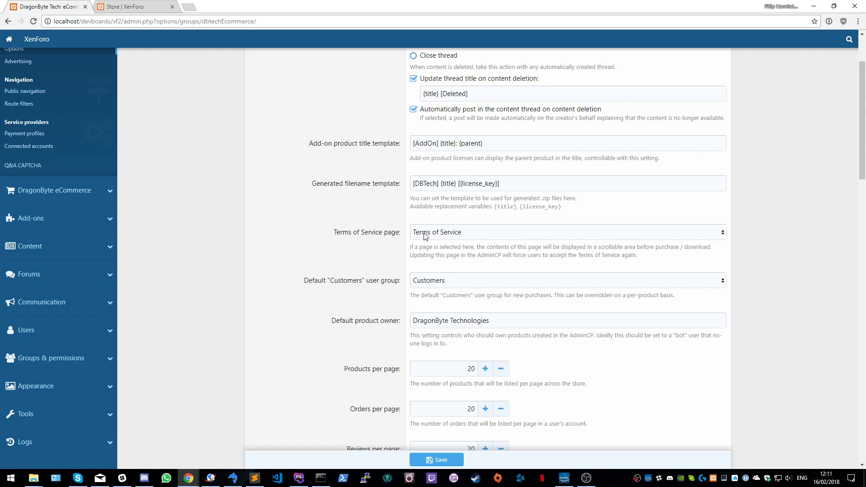
left_click(462, 236)
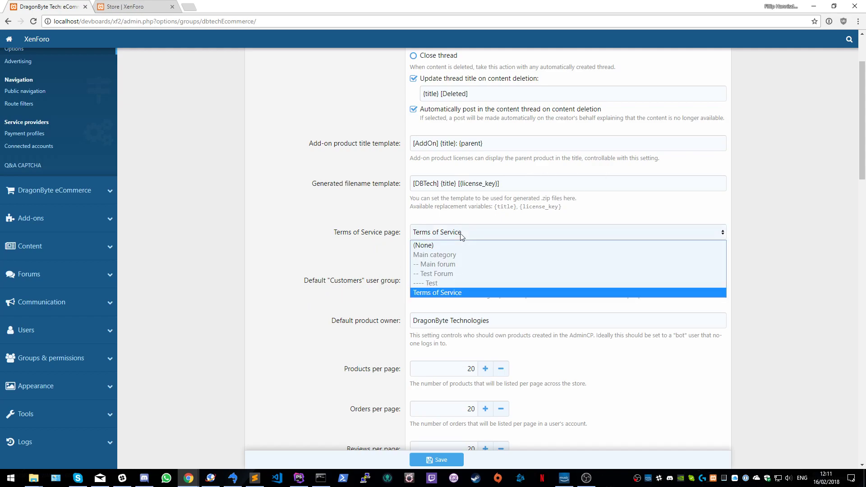
left_click(440, 291)
Step: Open the forum nodes list in a separate browser tab and examine the Terms of Service page node and its template HTML
left_click(55, 274)
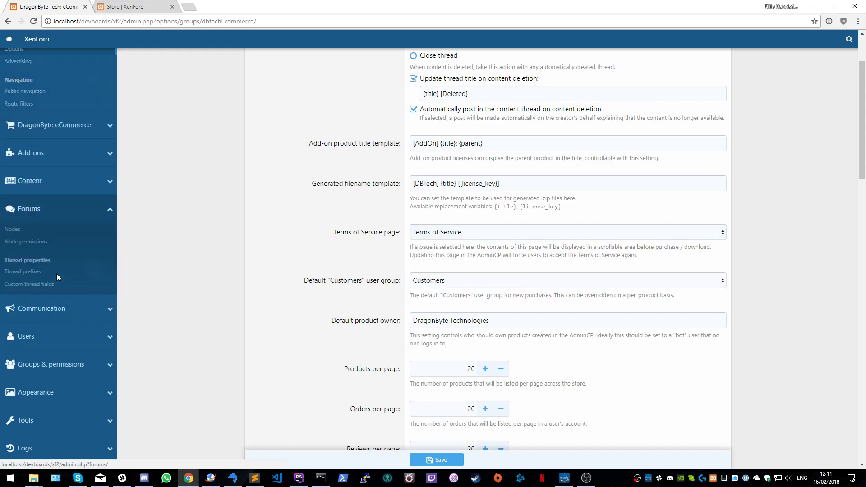
middle_click(17, 198)
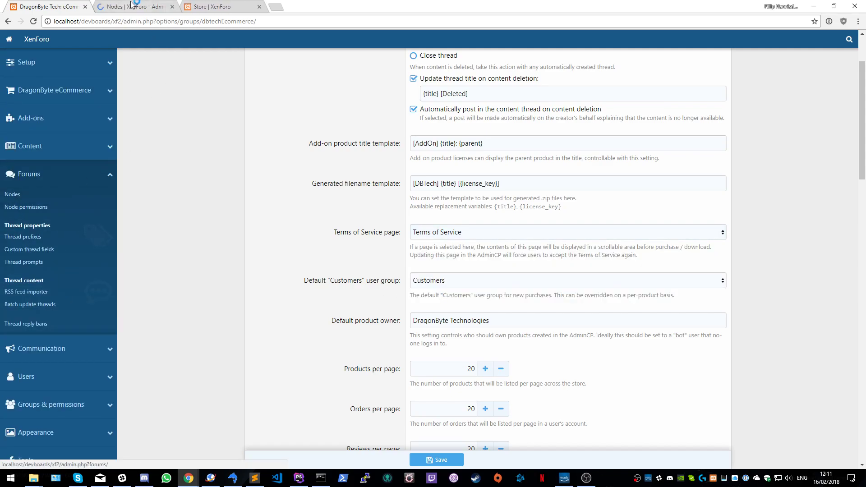
left_click(135, 5)
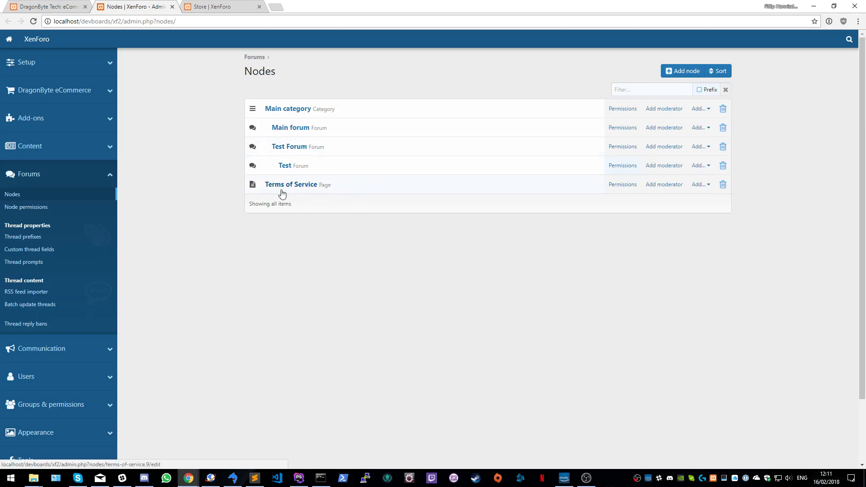
left_click(310, 186)
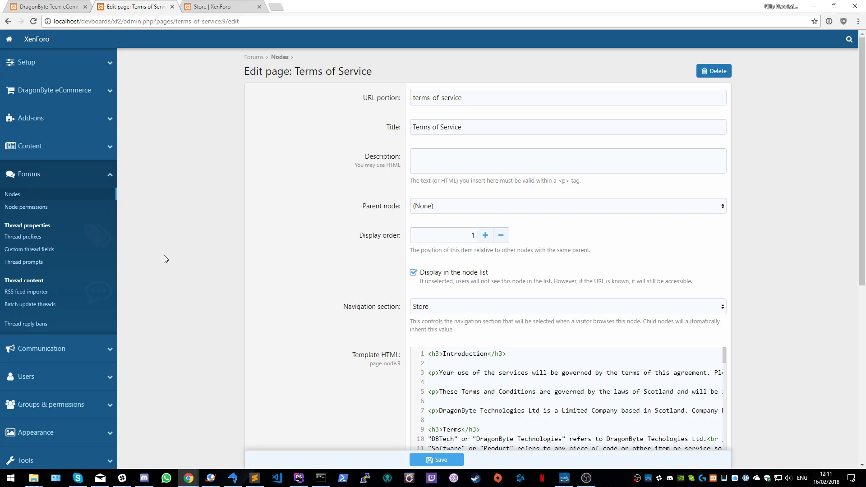
scroll(532, 287, "down", 5)
scroll(530, 283, "down", 5)
scroll(523, 264, "down", 9)
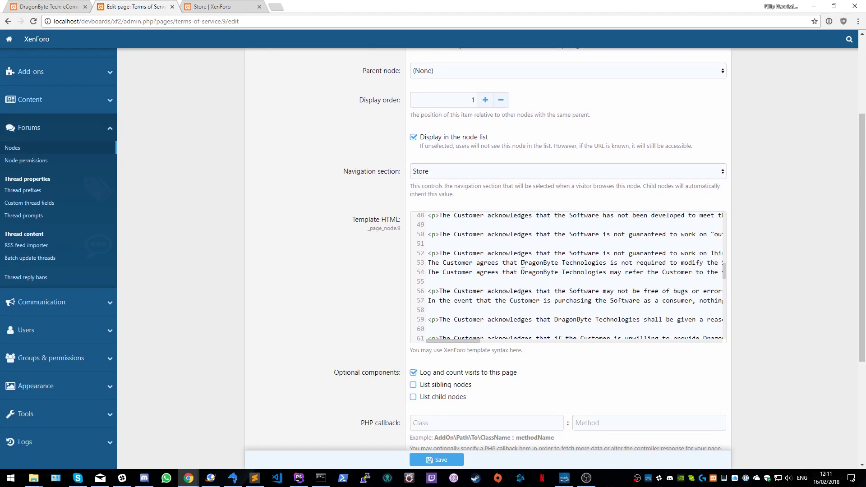
scroll(301, 258, "up", 3)
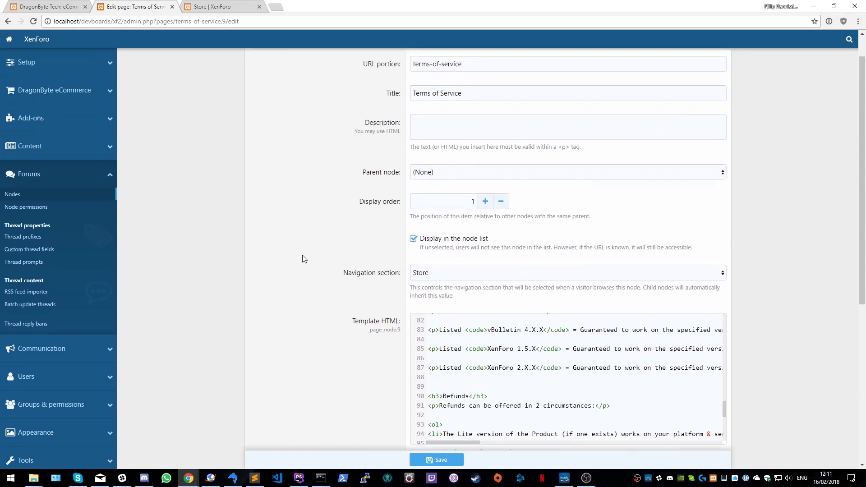
scroll(524, 376, "up", 14)
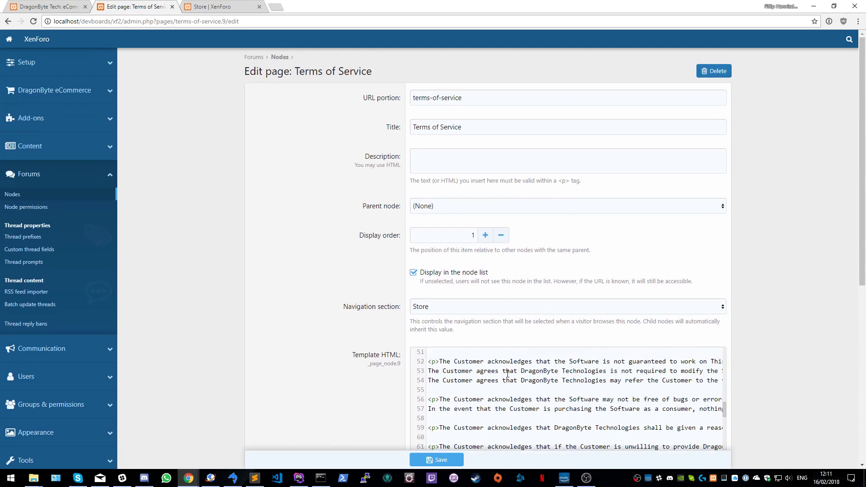
scroll(476, 375, "up", 2)
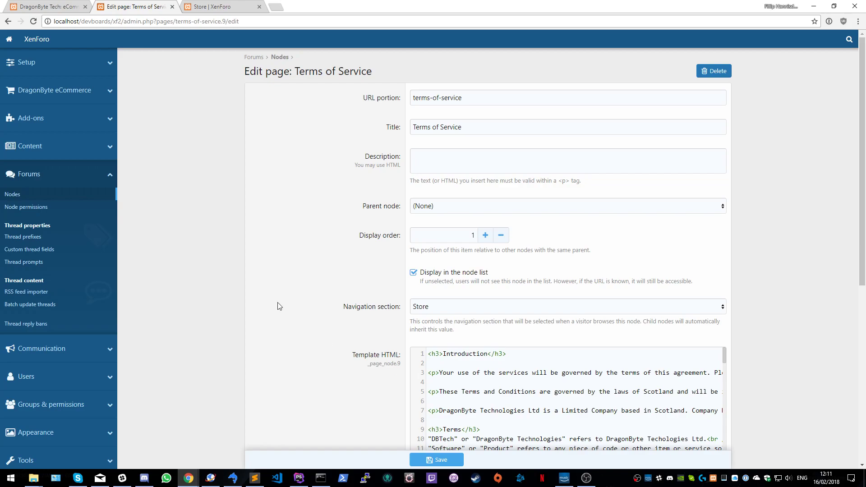
Step: Return to the eCommerce options and review the default customer group, product owner, per-page, list order and product review settings
left_click(36, 6)
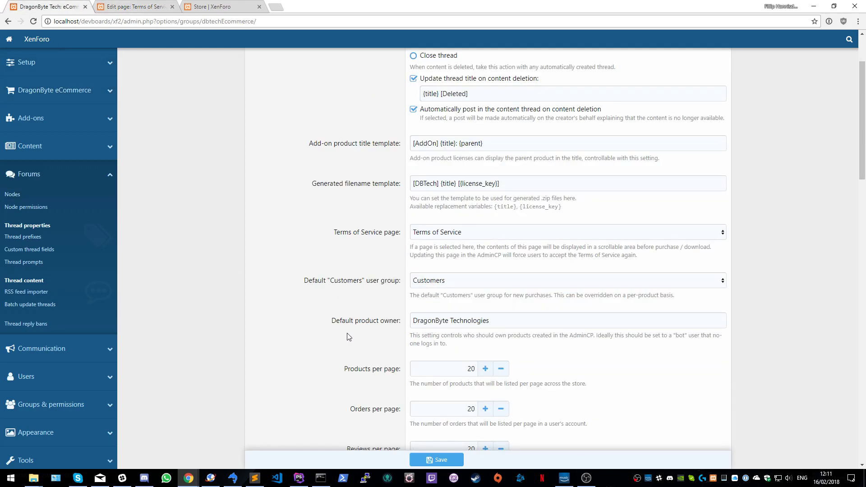
scroll(343, 283, "down", 2)
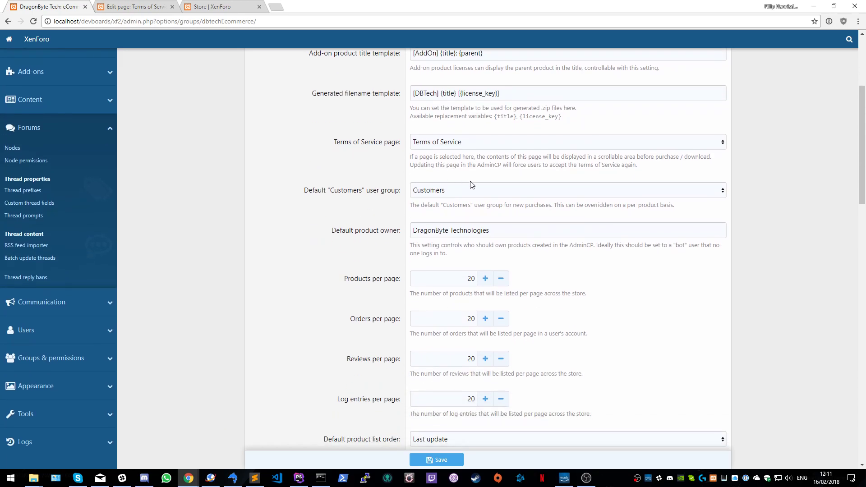
left_click(446, 190)
left_click(449, 192)
scroll(291, 251, "down", 2)
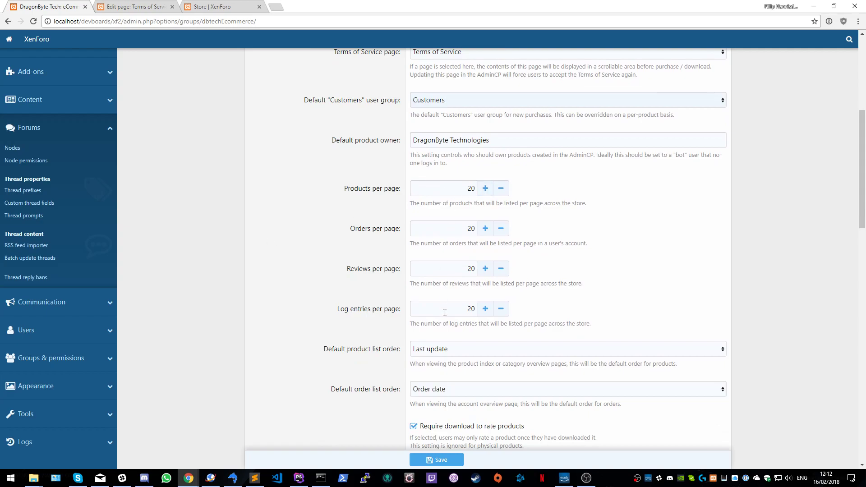
scroll(462, 263, "down", 3)
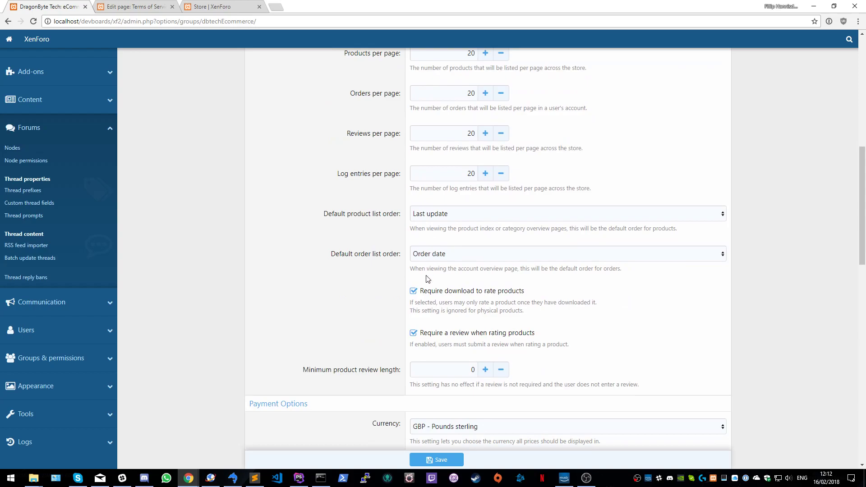
scroll(358, 291, "down", 2)
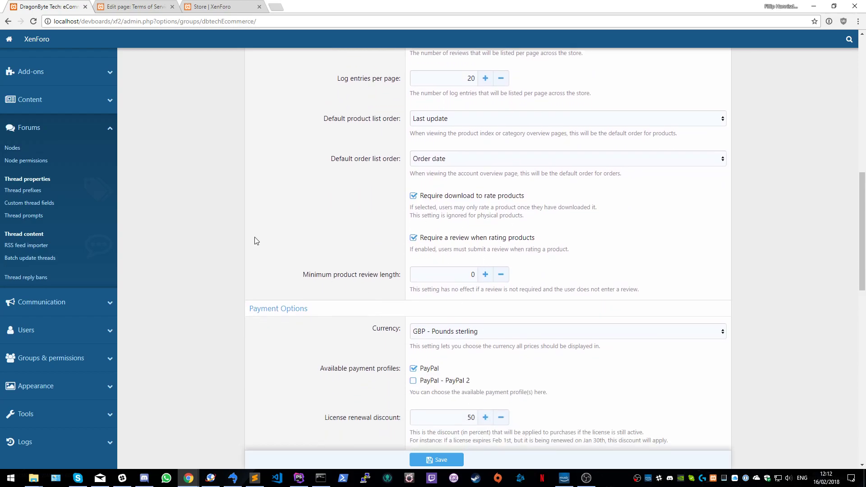
Step: Review the payment options, including renewal discounts and the time units available for pending order email reminders
scroll(255, 238, "down", 3)
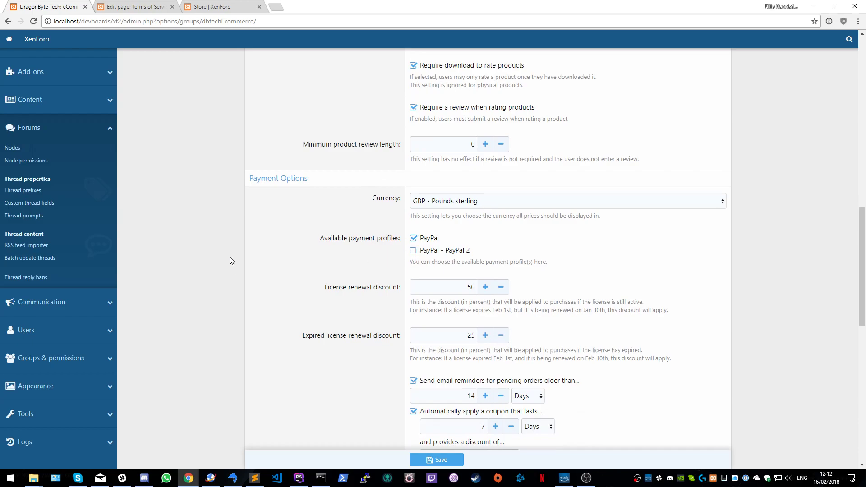
scroll(244, 251, "down", 3)
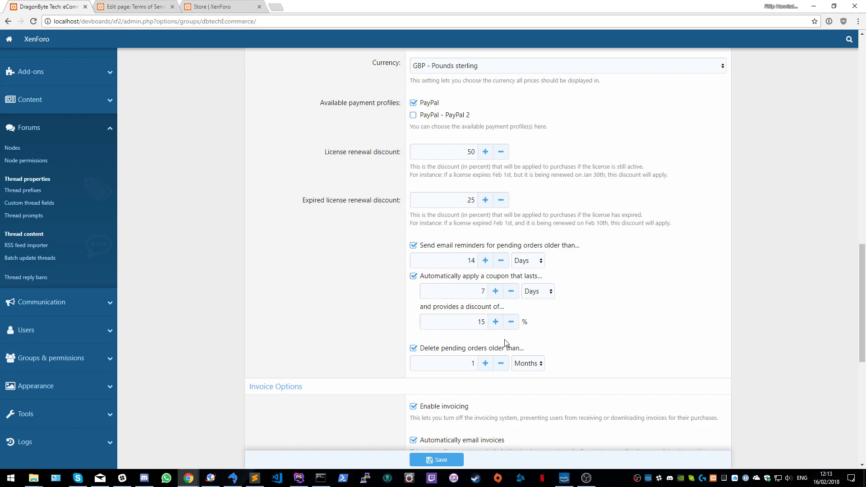
left_click(536, 263)
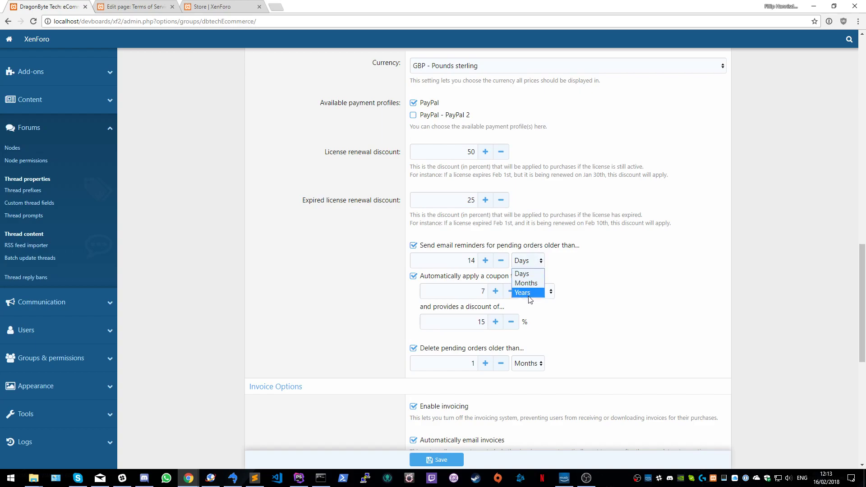
left_click(542, 262)
Step: Review the invoice options, including automatic invoice emails, business address fields, country and tax ID
scroll(612, 289, "down", 4)
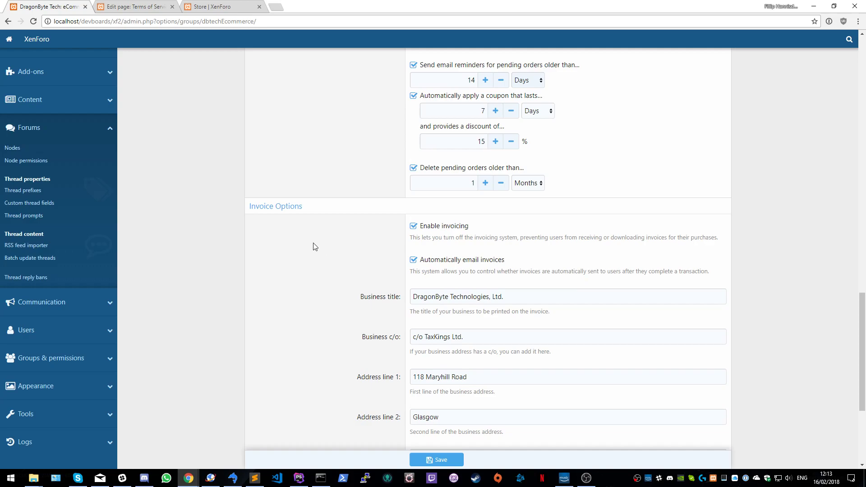
scroll(465, 228, "down", 1)
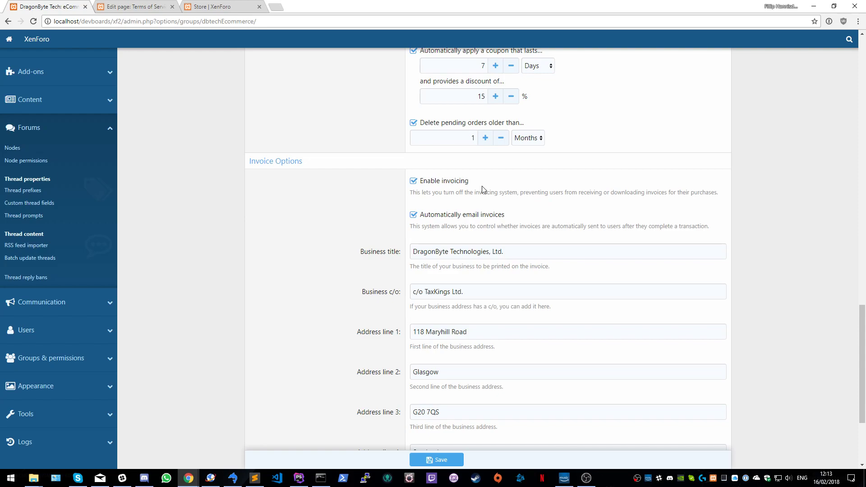
scroll(294, 249, "down", 3)
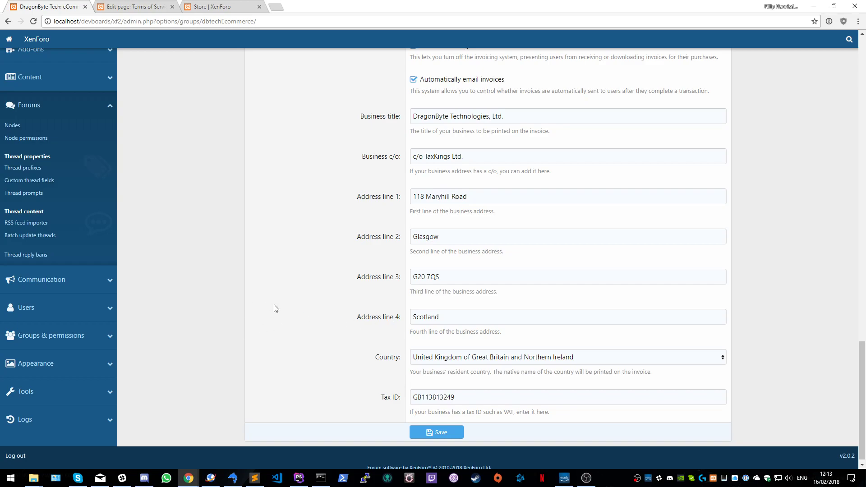
scroll(276, 309, "up", 3)
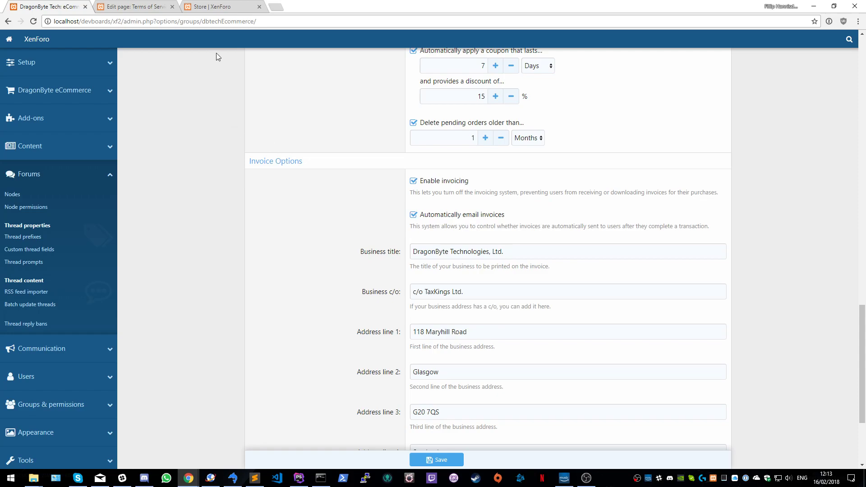
Step: Switch to the public Store page and open the Test product category
left_click(220, 8)
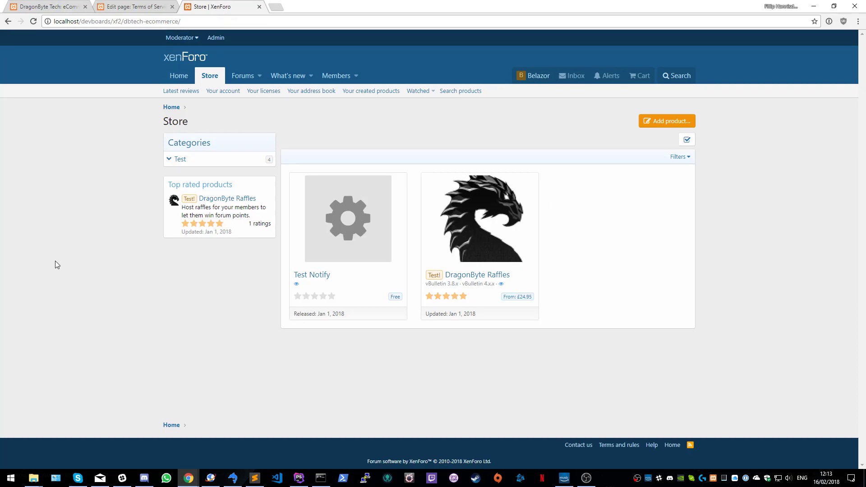
left_click(236, 161)
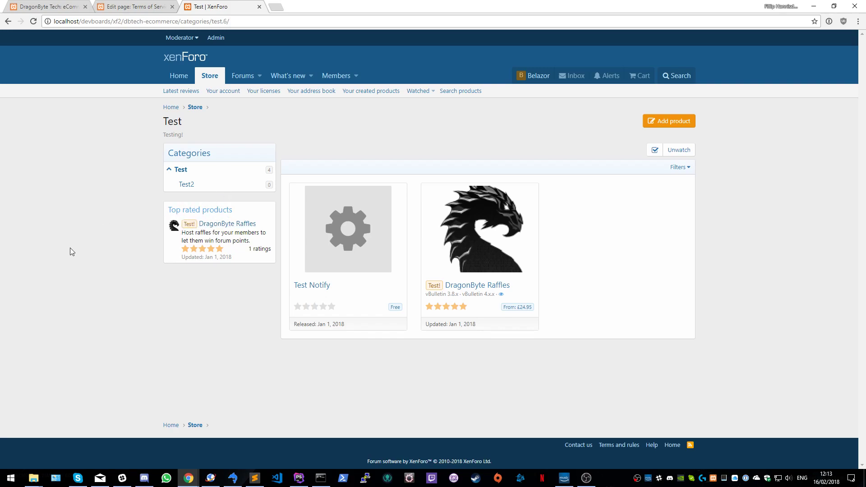
Step: Return to the main Store page and review the moderation actions available for the DragonByte Raffles product
left_click(8, 21)
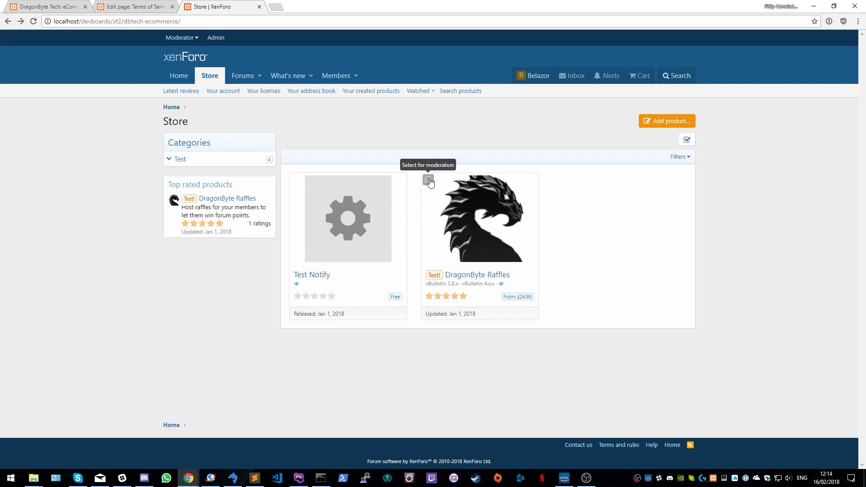
left_click(428, 180)
left_click(352, 460)
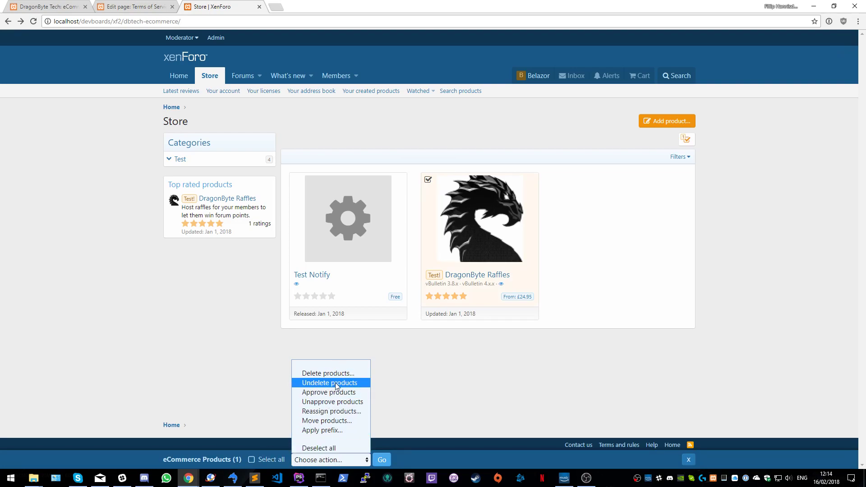
left_click(441, 394)
left_click(429, 181)
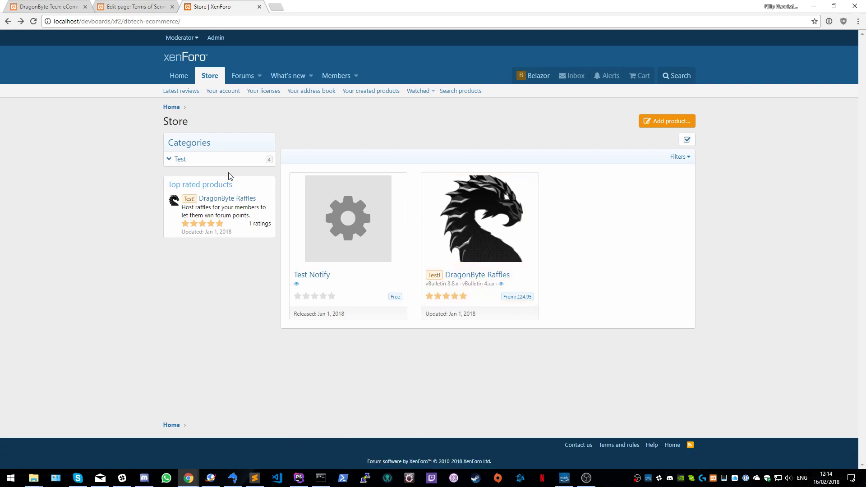
Step: Open the DragonByte Raffles product and review its overview, compatible versions, pricing information and product images
left_click(472, 276)
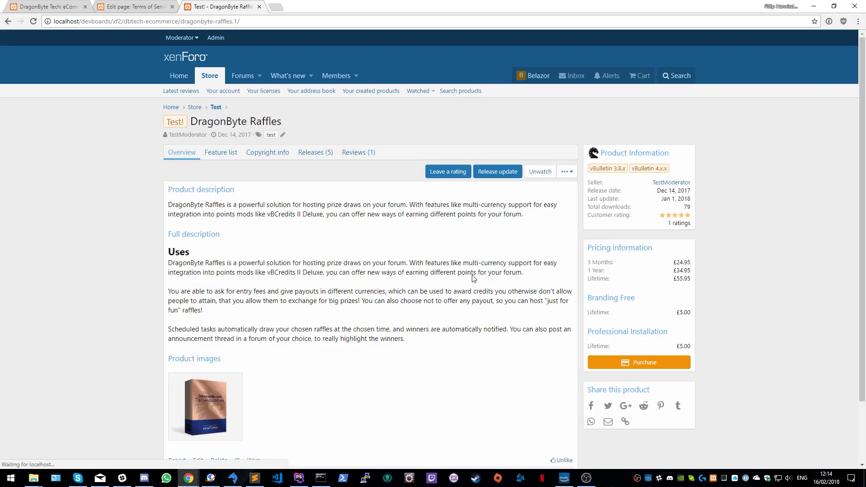
scroll(128, 281, "down", 1)
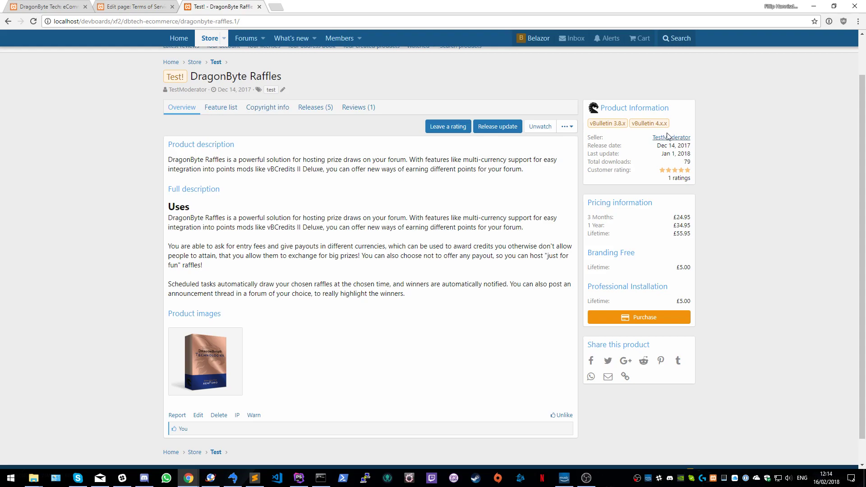
left_click_drag(673, 126, 591, 130)
left_click(598, 126)
scroll(280, 236, "down", 1)
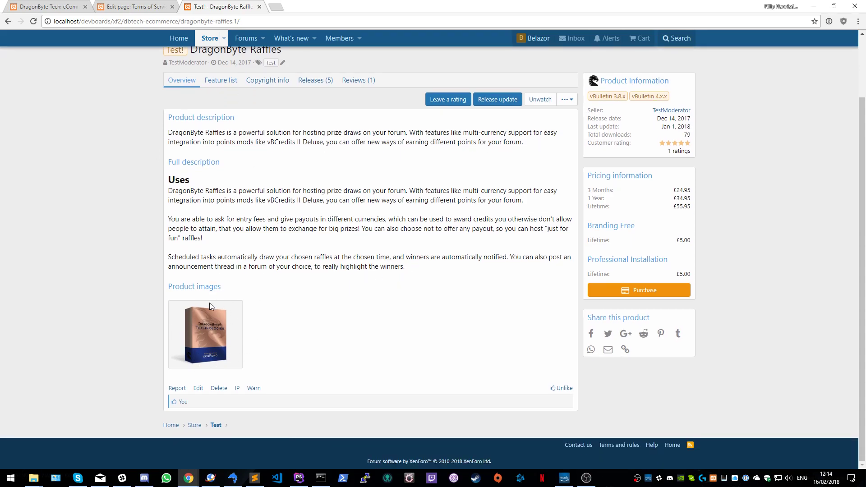
Step: Review the DragonByte Raffles feature list, copyright info, releases and reviews
left_click(223, 85)
scroll(232, 298, "down", 6)
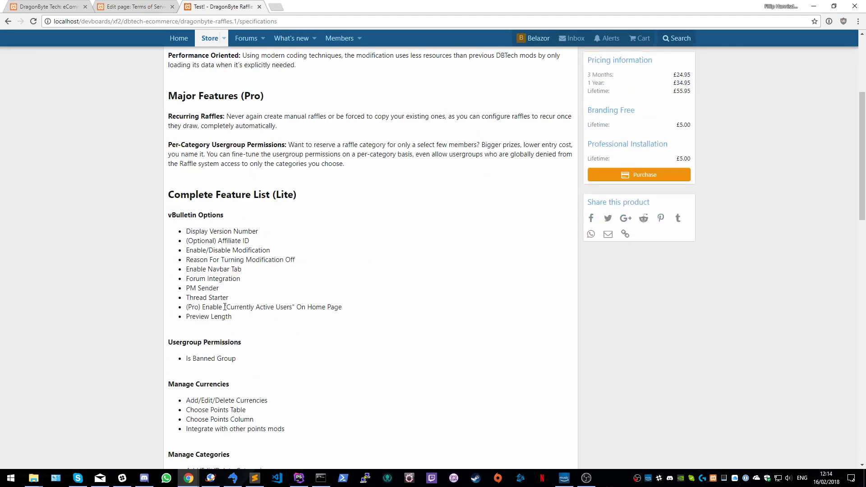
scroll(233, 298, "up", 8)
left_click(267, 152)
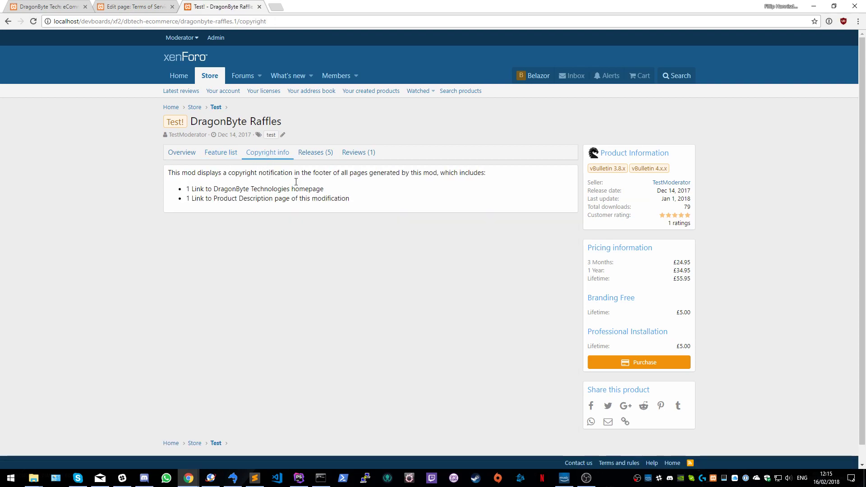
left_click(322, 152)
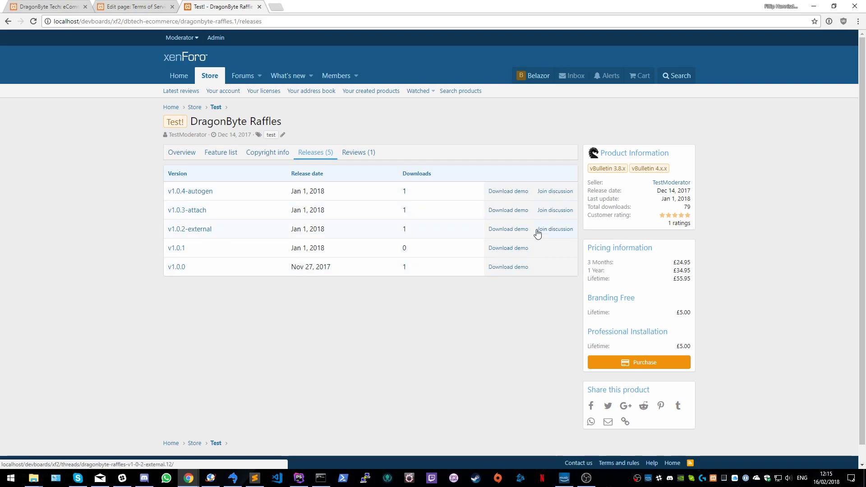
left_click(368, 155)
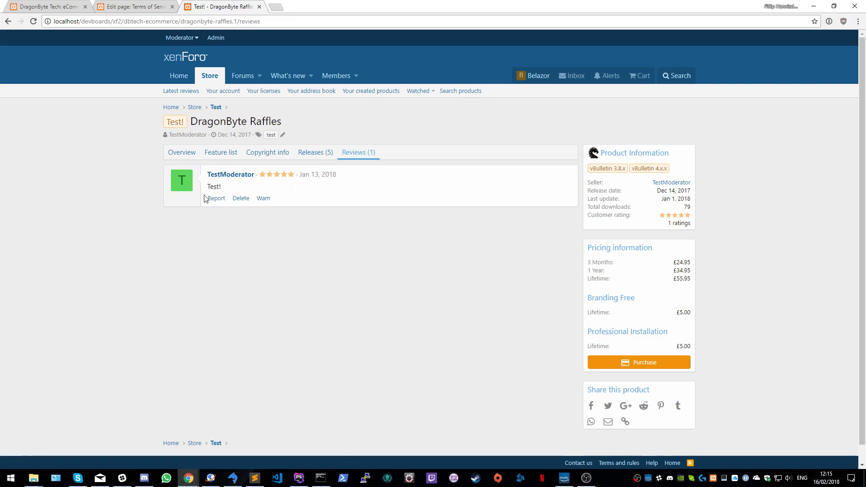
Step: Return to the product overview and view the rating form without submitting a review
left_click(175, 151)
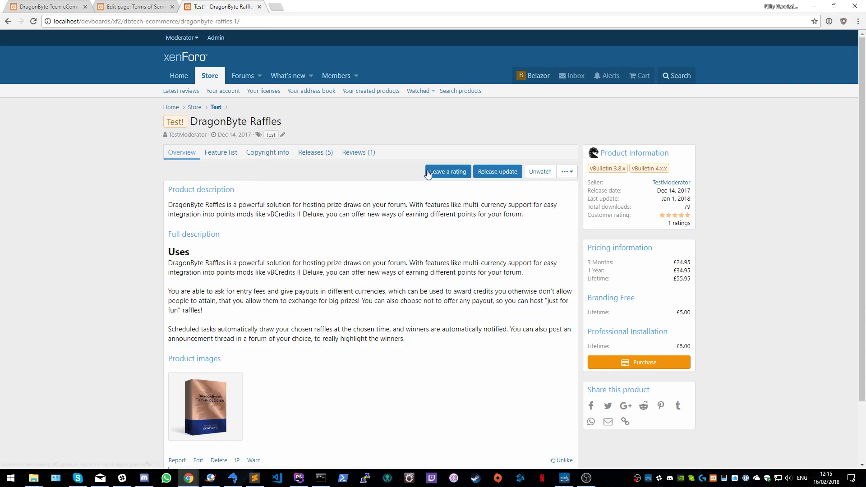
left_click(436, 174)
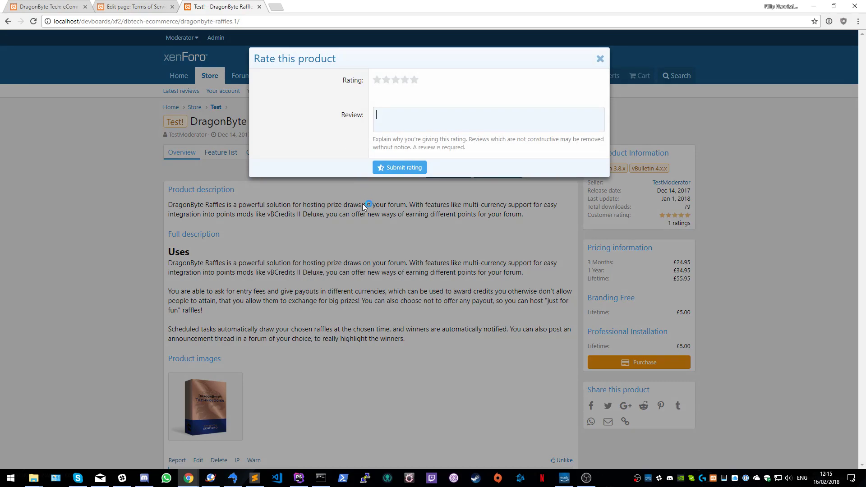
left_click(375, 227)
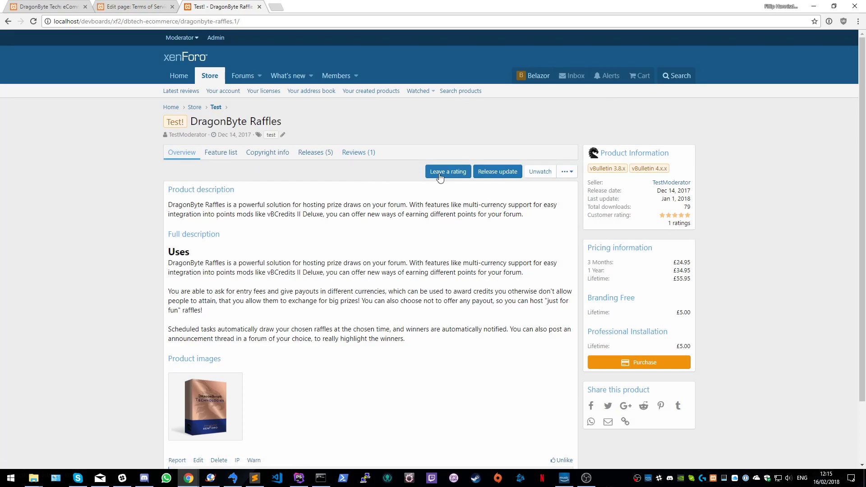
Step: Examine the add-download form for a Generated release of DragonByte Raffles, including its repository options, and return to the product
left_click(506, 173)
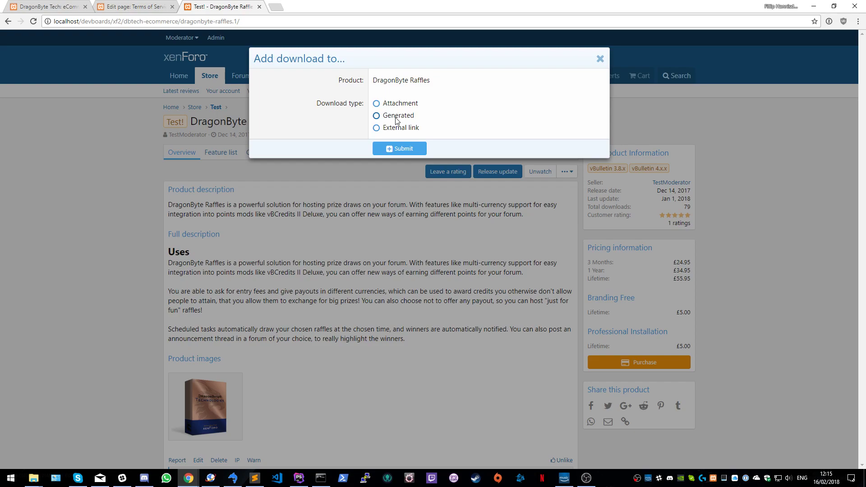
left_click(397, 148)
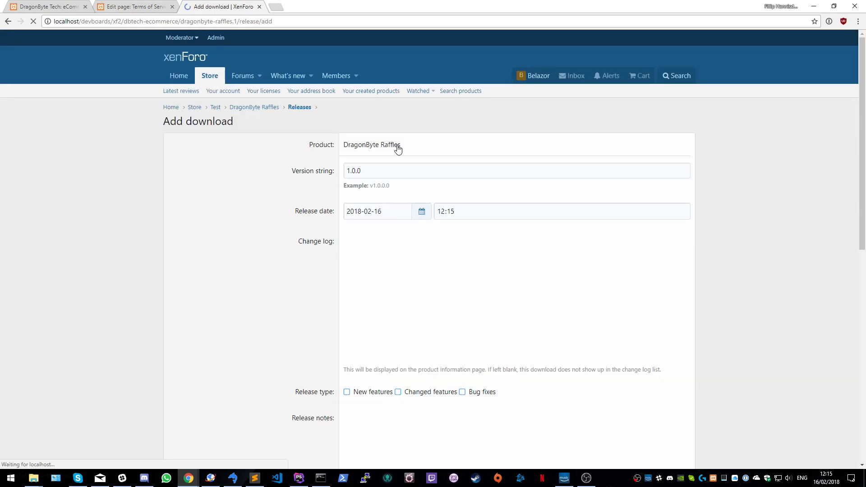
scroll(478, 354, "down", 7)
scroll(422, 385, "down", 4)
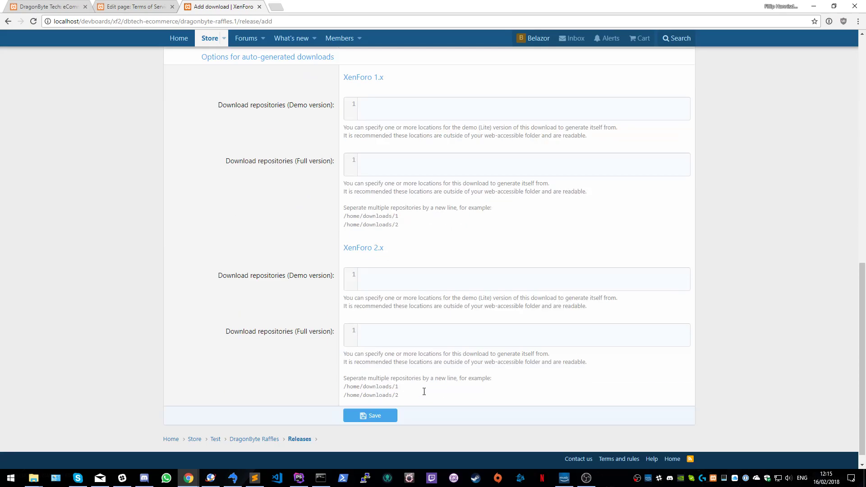
scroll(405, 386, "up", 6)
left_click(8, 23)
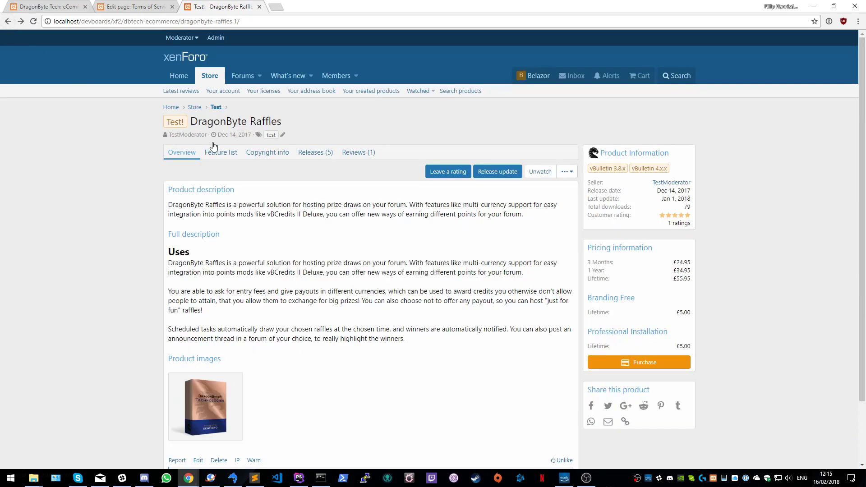
Step: View the product's unwatch confirmation and its icon upload options, closing both without changes
left_click(548, 175)
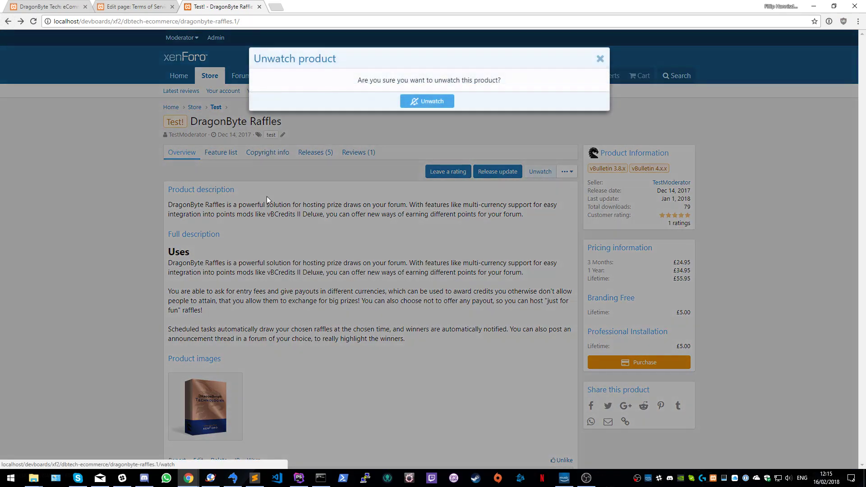
left_click(410, 244)
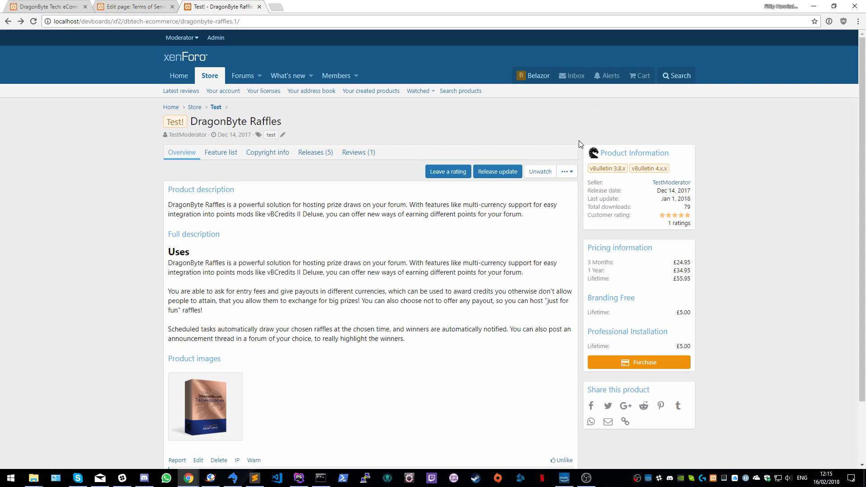
left_click(566, 171)
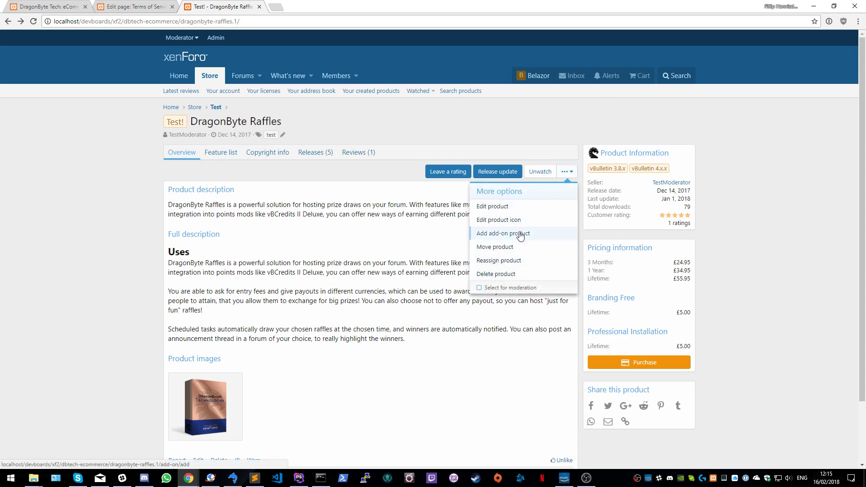
left_click(507, 221)
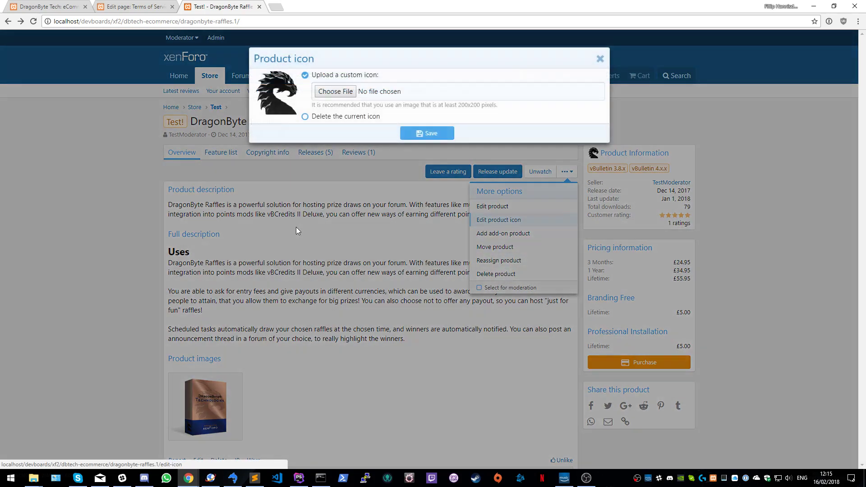
left_click(343, 257)
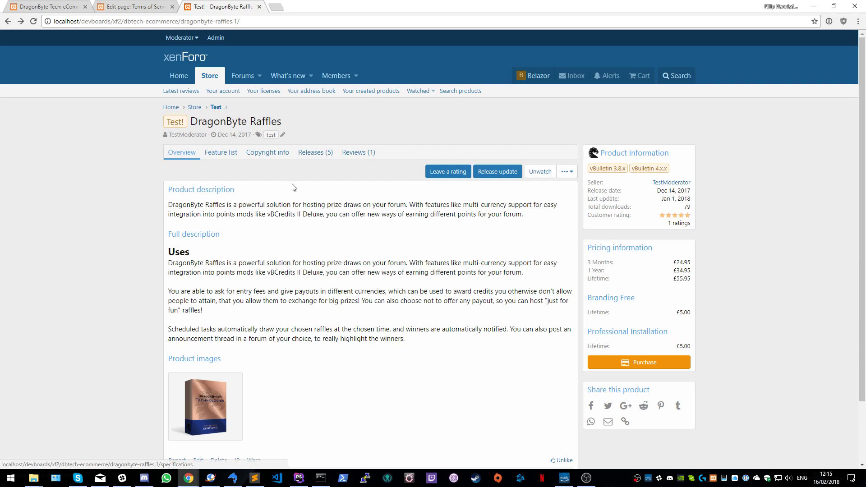
Step: Mark DragonByte Raffles for moderation from its additional options and clear the selection again
left_click(568, 172)
left_click(522, 289)
left_click(522, 289)
left_click(351, 262)
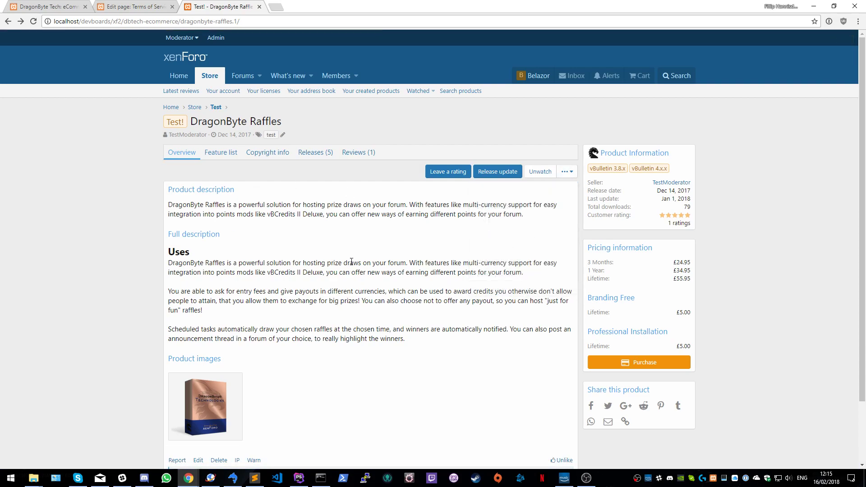
Step: View the store's latest reviews and open the customer account's order list
left_click(191, 92)
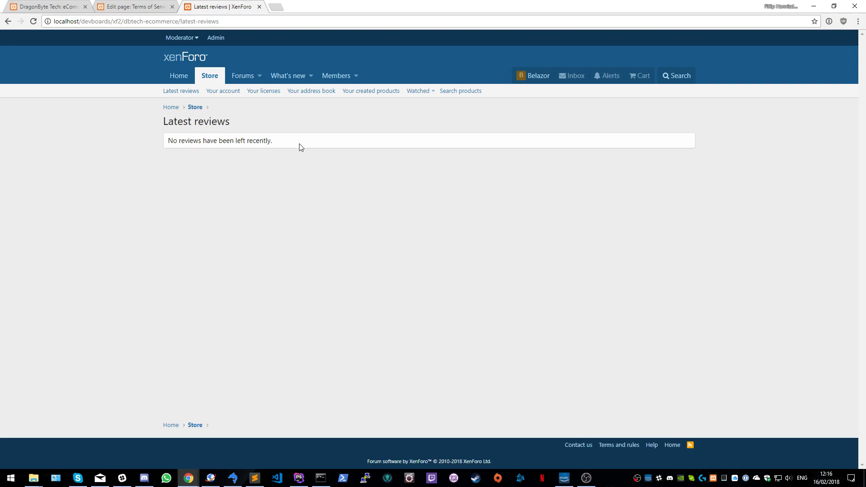
left_click(230, 96)
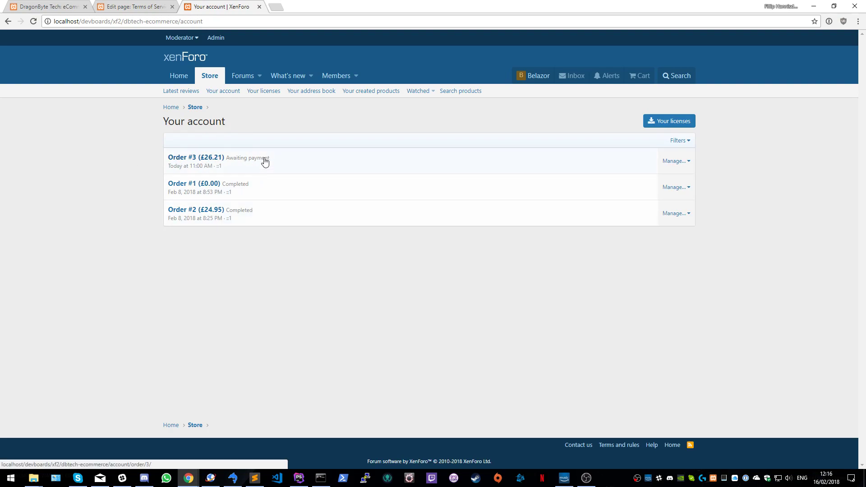
Step: Retry payment for the order awaiting payment, acknowledging the warning, view the PayPal checkout and return to the order list
left_click(671, 164)
left_click(613, 211)
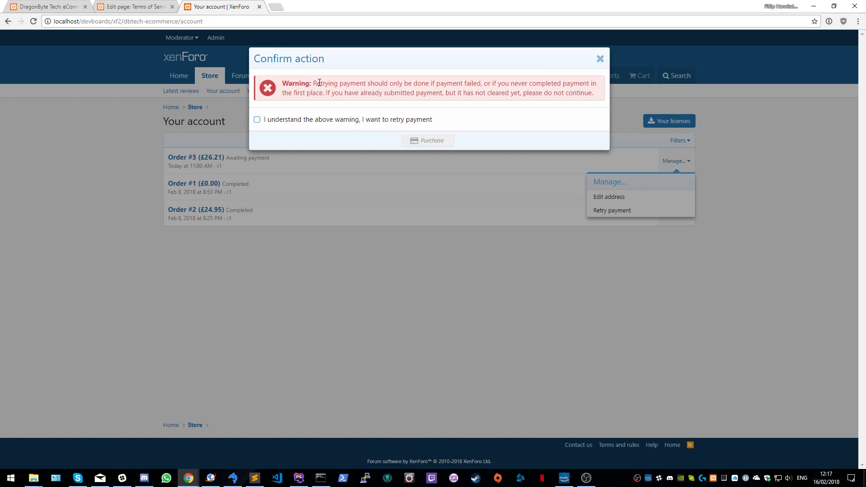
left_click(307, 120)
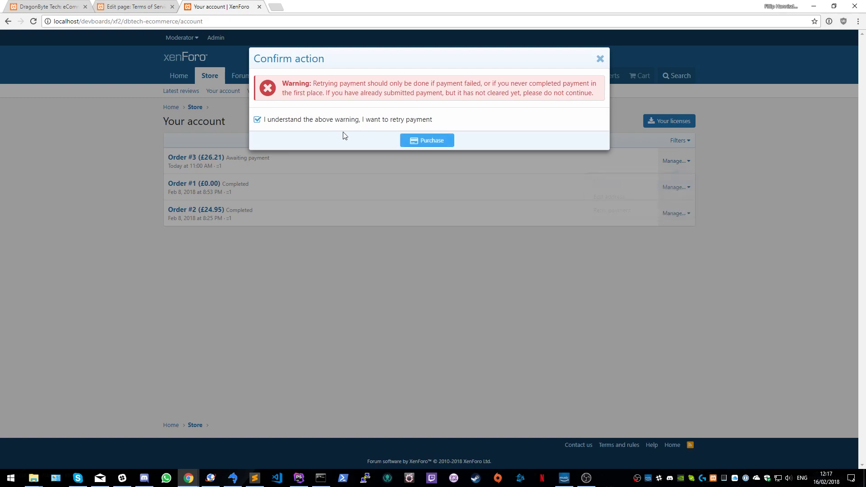
left_click(426, 143)
left_click(398, 85)
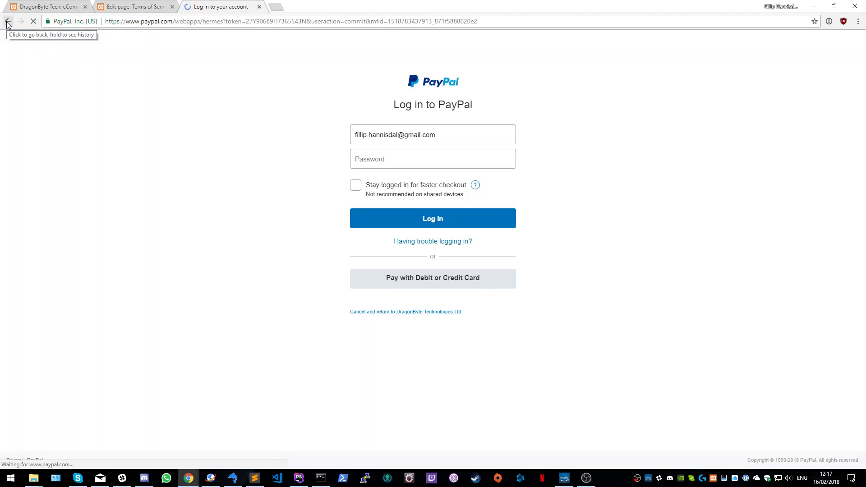
left_click(7, 23)
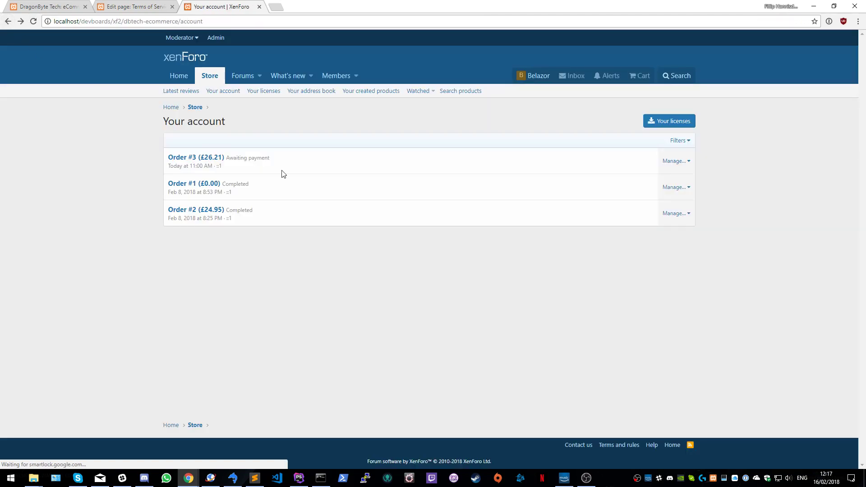
Step: Review the saved address choices for the order awaiting payment and return to the order list without saving
left_click(679, 166)
left_click(625, 201)
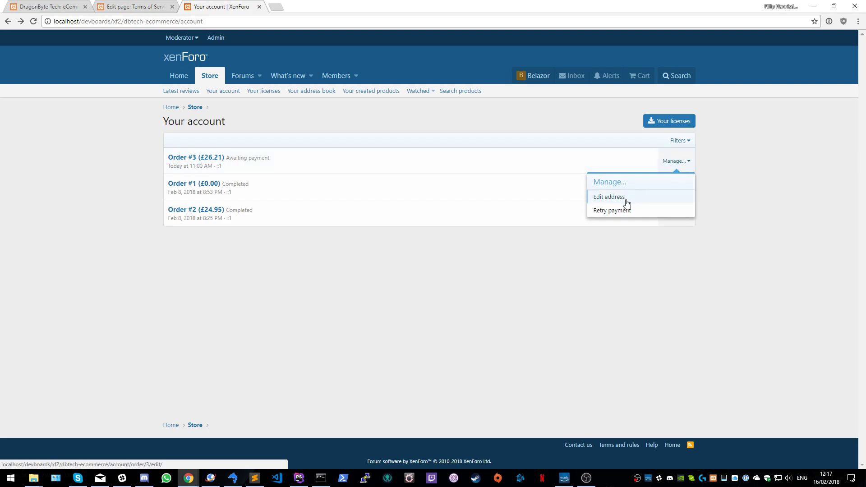
left_click(404, 168)
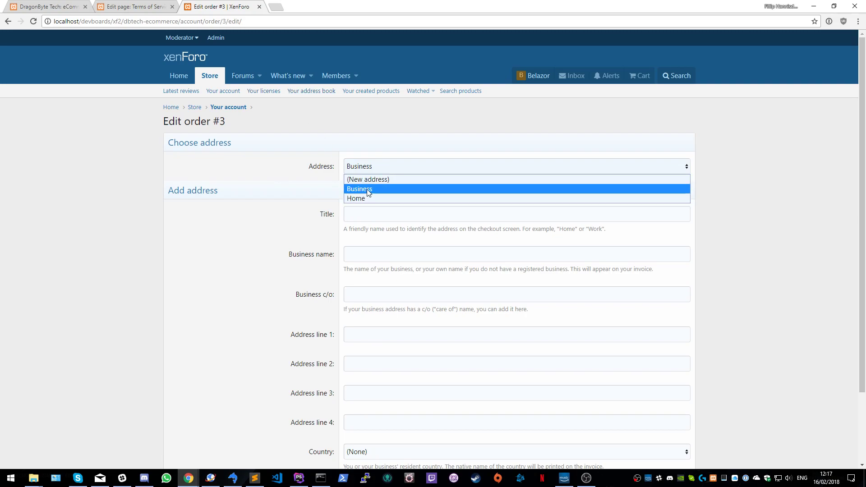
left_click(319, 177)
left_click(8, 22)
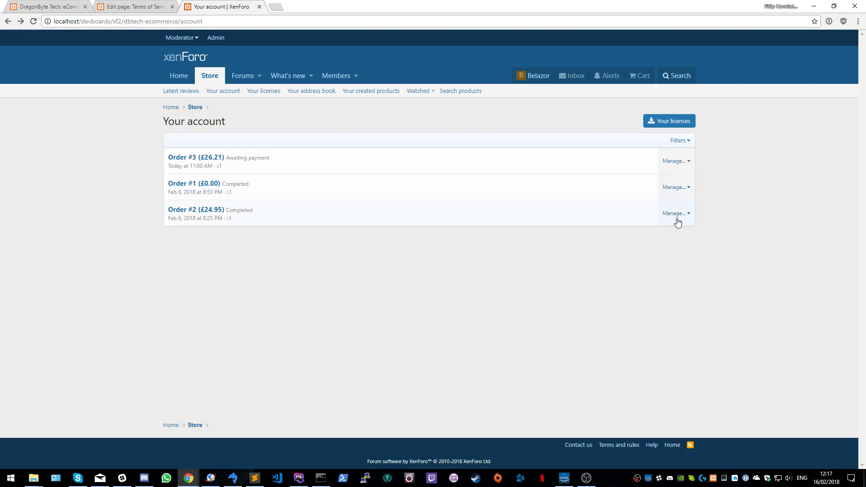
Step: Change the address of the completed £0.00 order to Business and save the order
left_click(679, 190)
left_click(637, 222)
left_click(412, 171)
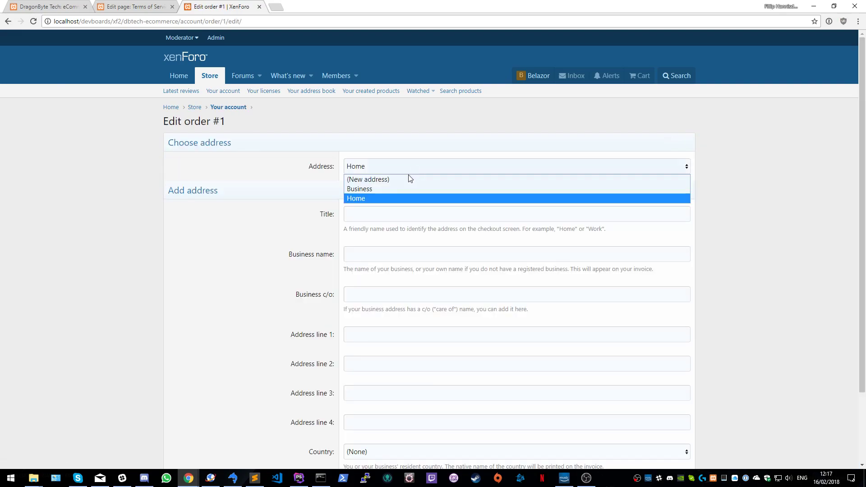
left_click(397, 188)
scroll(282, 238, "down", 2)
left_click(438, 402)
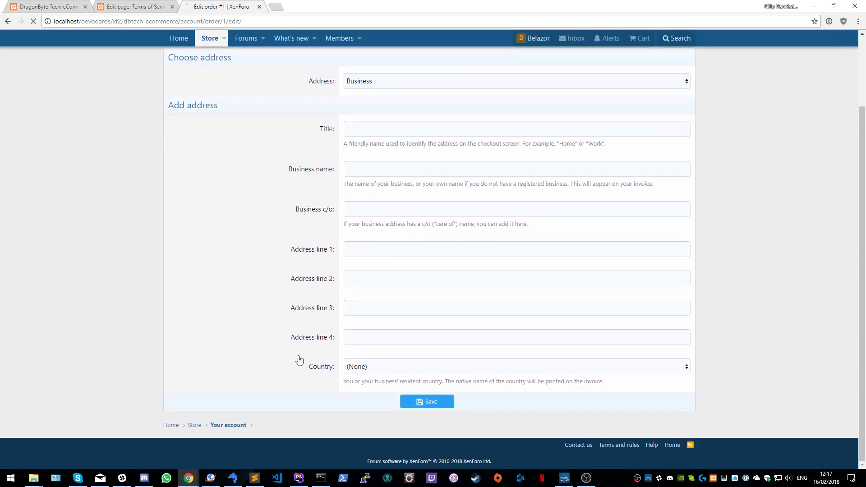
Step: Download the invoice for the completed £0.00 order
left_click(672, 188)
left_click(627, 236)
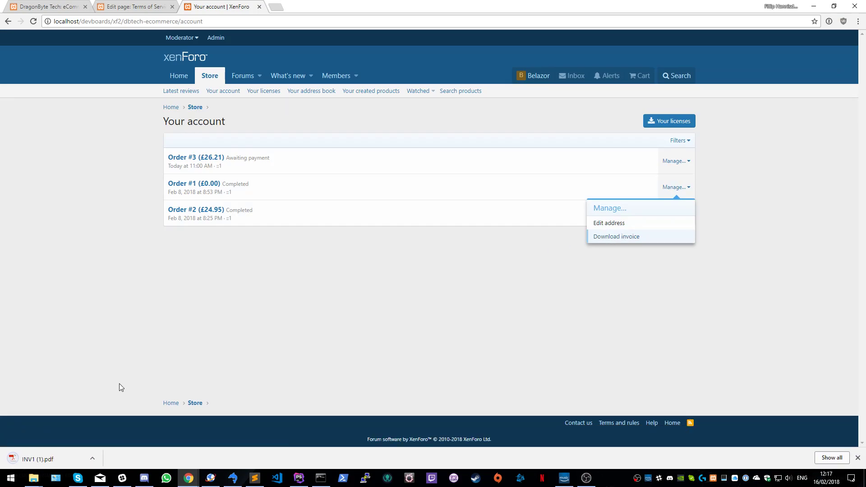
Step: Change the address of the completed £24.95 order to Business and save the order
left_click(420, 315)
left_click(675, 213)
left_click(613, 250)
left_click(382, 167)
left_click(378, 190)
left_click(371, 208)
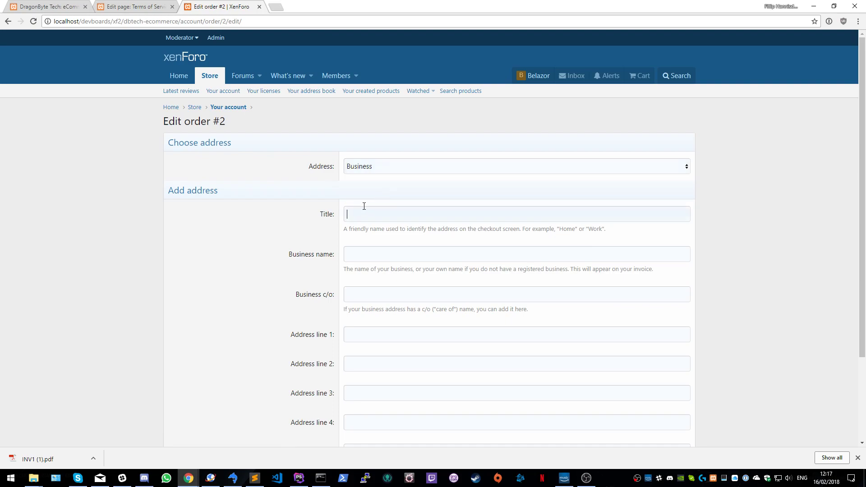
key("Return")
Step: Download the invoice for the completed £24.95 order, review the PDF and close it
left_click(674, 213)
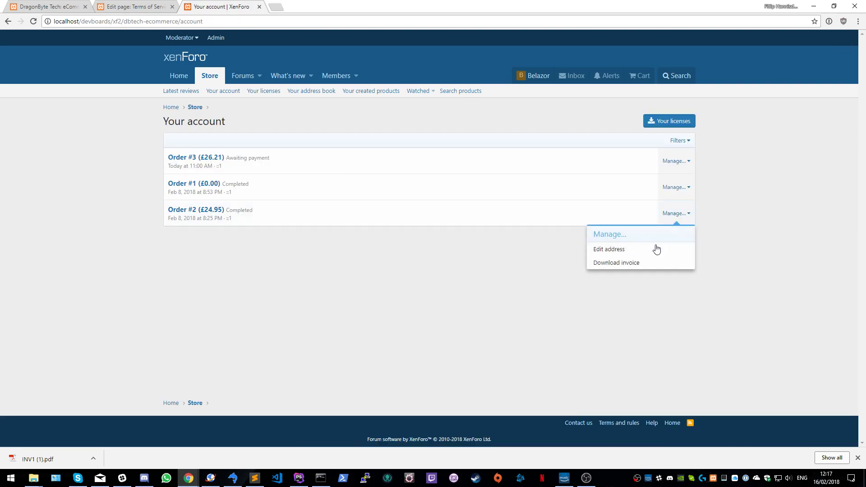
left_click(635, 263)
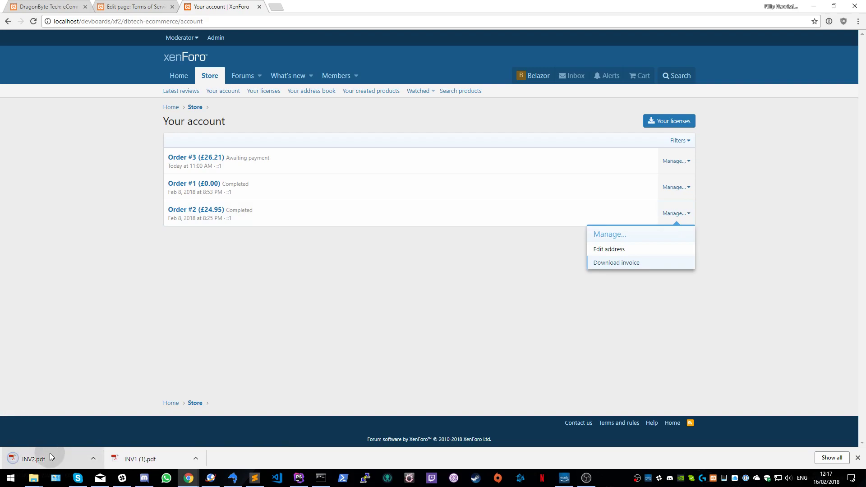
left_click(49, 455)
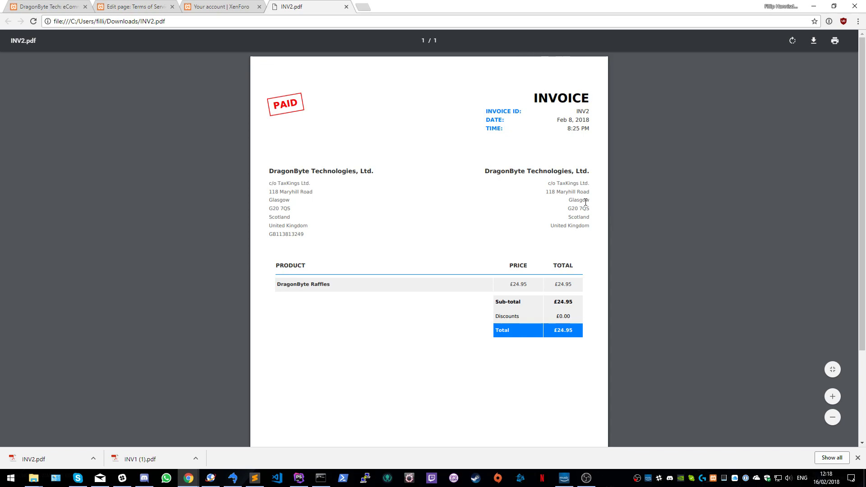
scroll(584, 268, "down", 3)
scroll(584, 268, "up", 3)
left_click(347, 7)
left_click(395, 248)
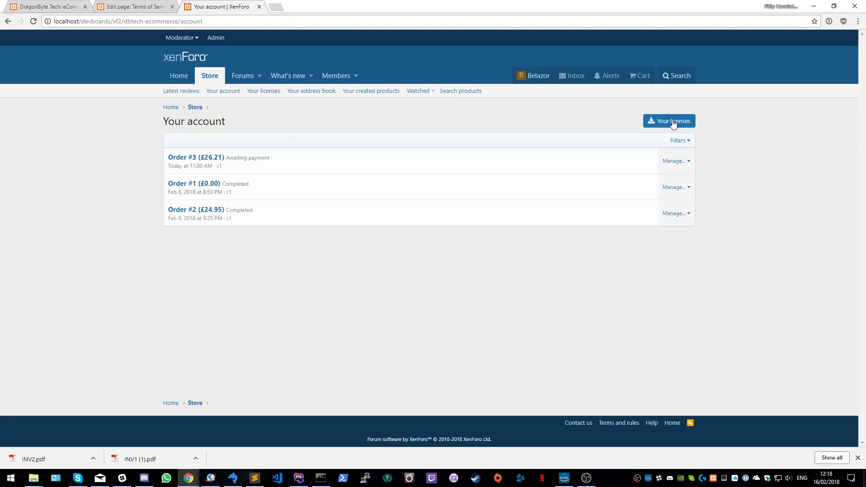
Step: Review the Business address in the address book and return to the address list without saving
left_click(309, 90)
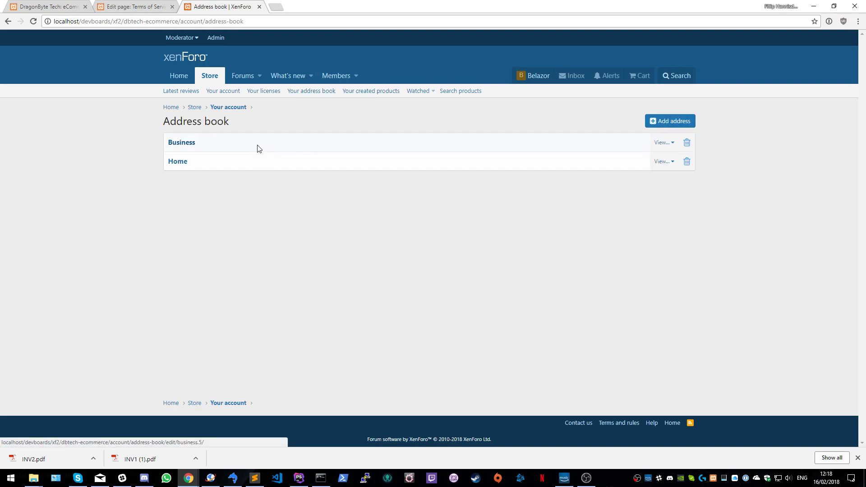
left_click(259, 146)
scroll(215, 220, "down", 1)
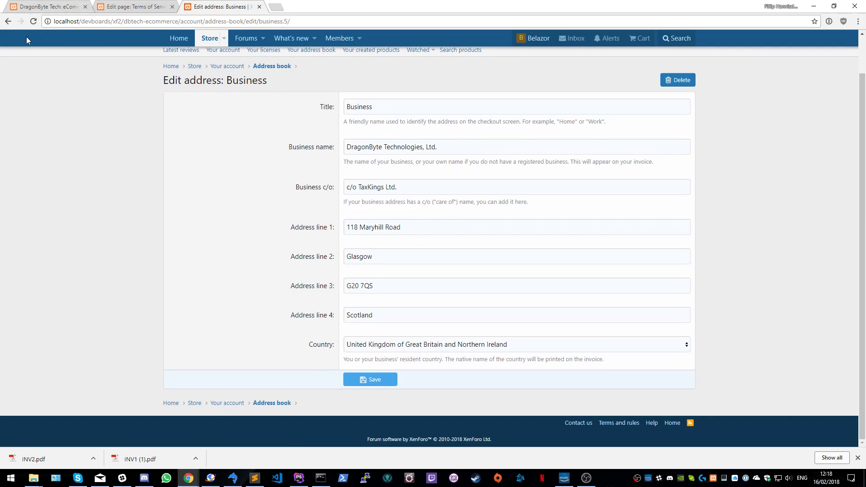
left_click(8, 22)
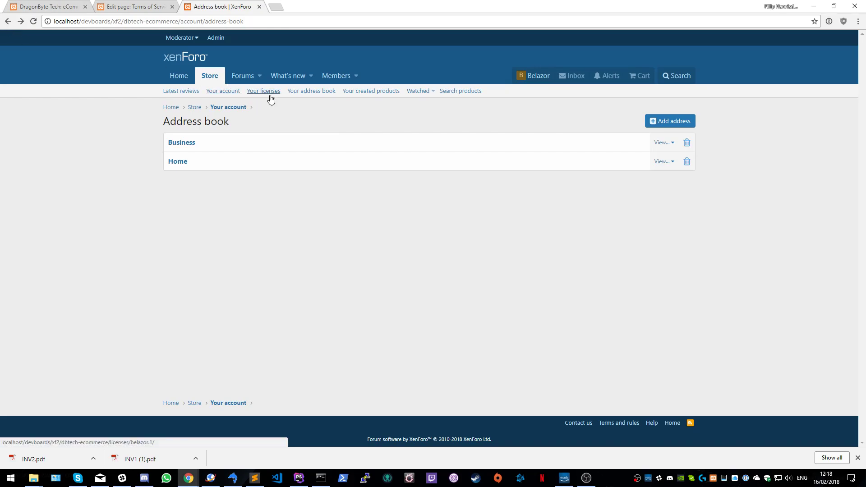
Step: View the account's created products page, its option for adding a product and the watched content choices
left_click(375, 99)
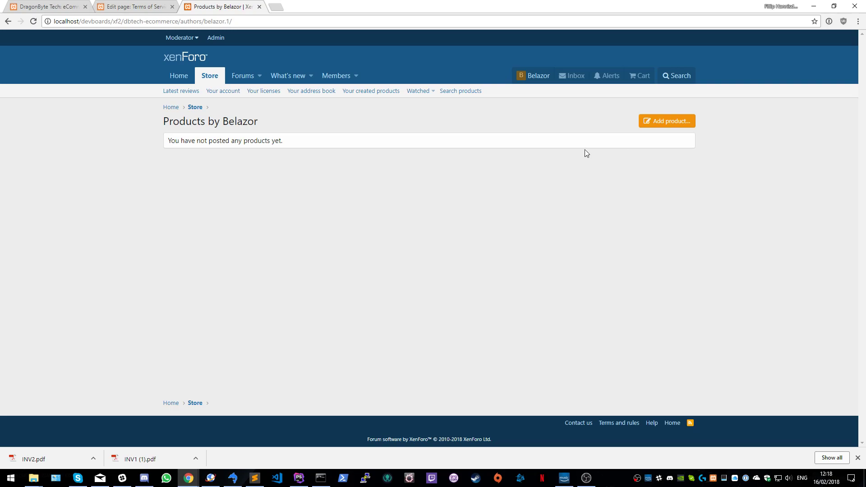
left_click(675, 125)
left_click(480, 164)
left_click(427, 94)
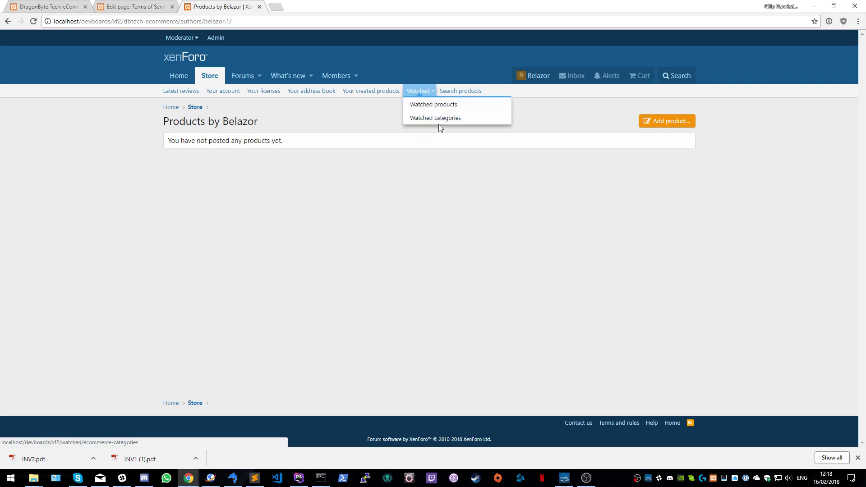
Step: Examine the product search form's filters and return to the created products page
left_click(453, 91)
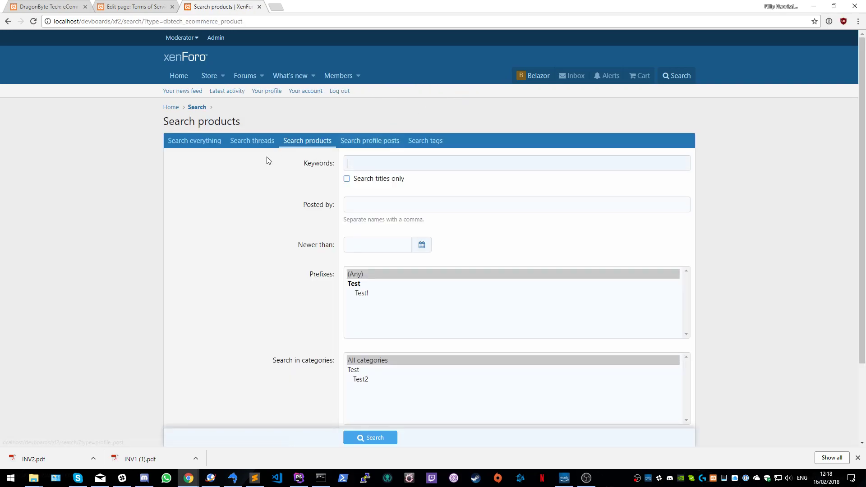
scroll(296, 226, "down", 2)
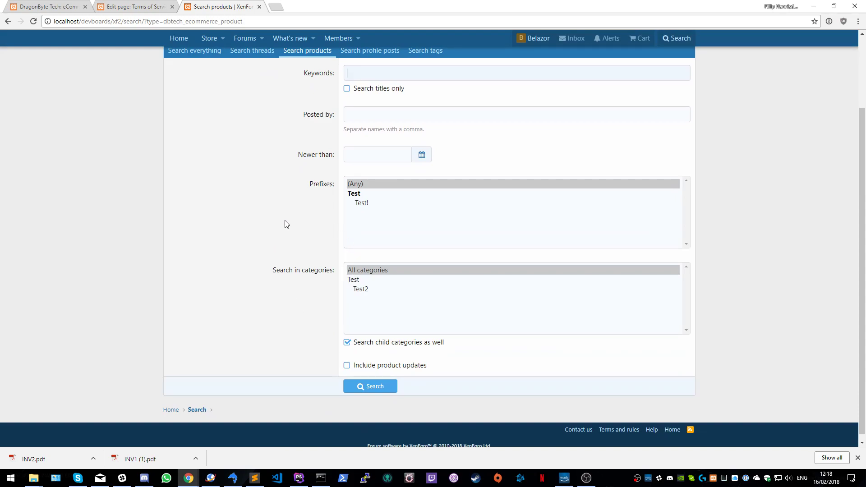
scroll(164, 177, "up", 2)
left_click(8, 22)
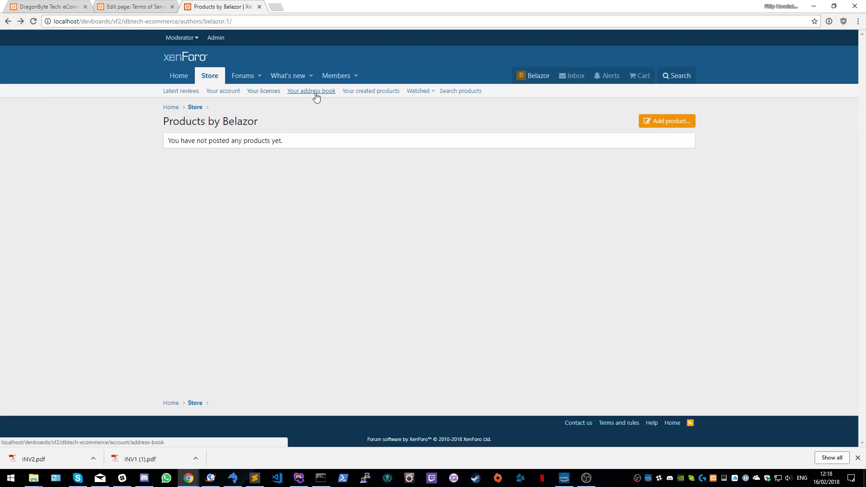
Step: View the owned licenses and try to open the page and info of the DragonByte Raffles license awaiting payment
left_click(265, 92)
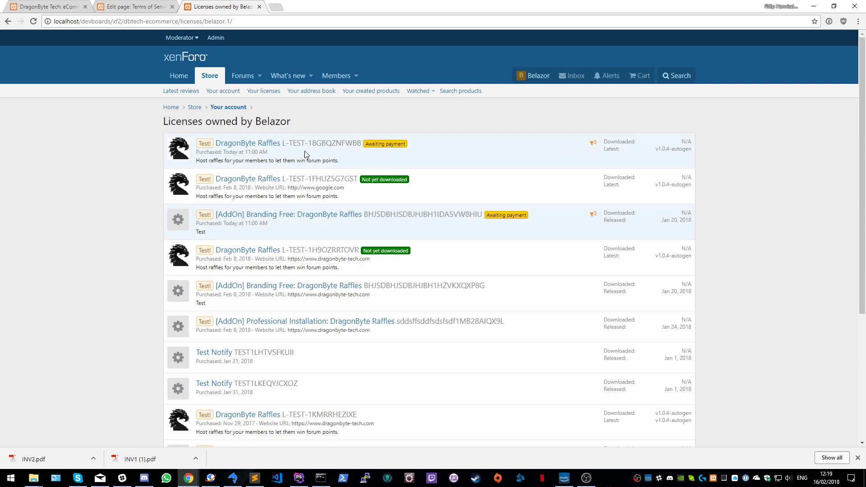
left_click(270, 144)
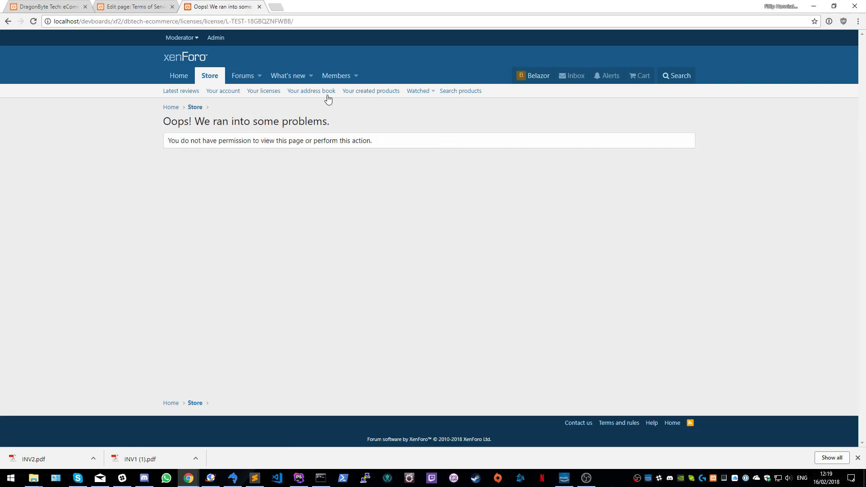
left_click(5, 22)
left_click(308, 142)
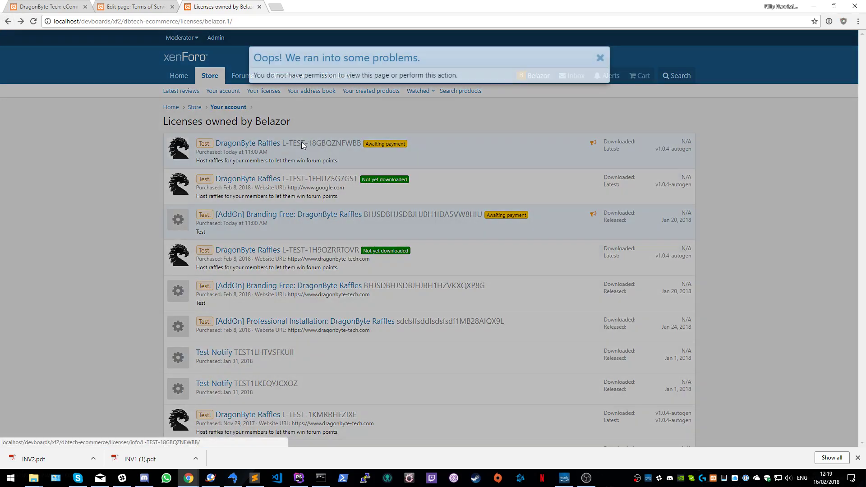
left_click(125, 160)
left_click(363, 160)
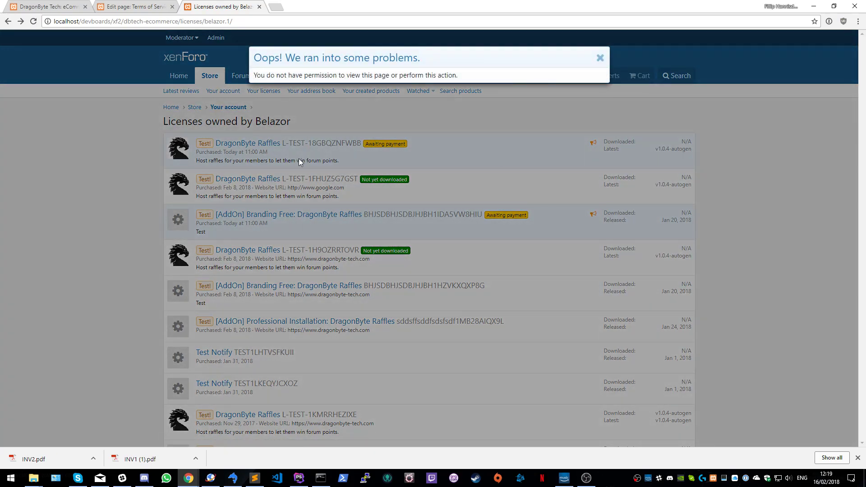
left_click(123, 170)
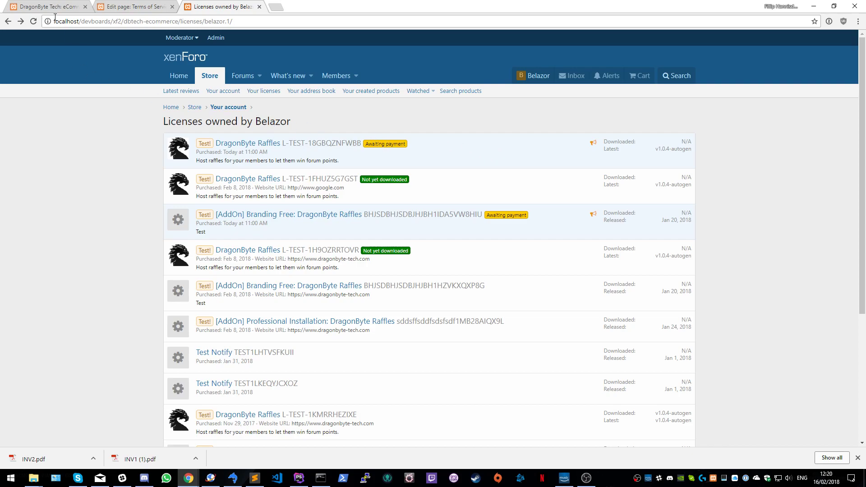
Step: Switch to the admin control panel and check the order log's management options for the order awaiting payment
left_click(45, 7)
scroll(62, 180, "up", 6)
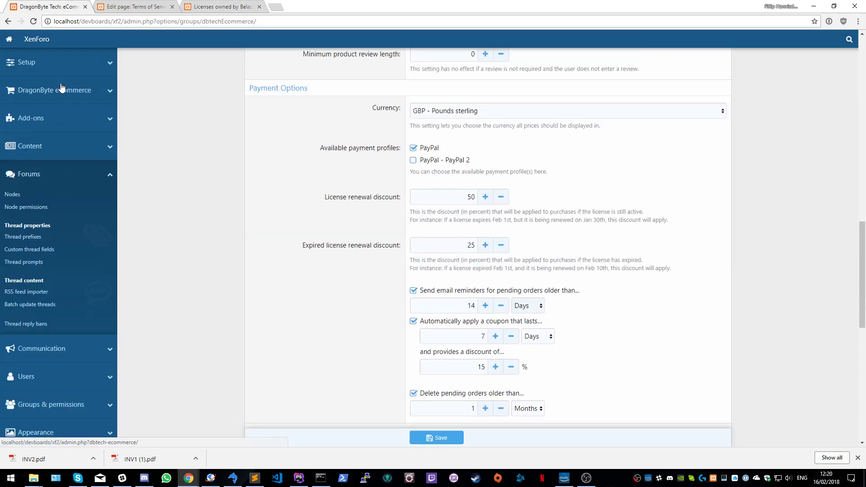
left_click(58, 90)
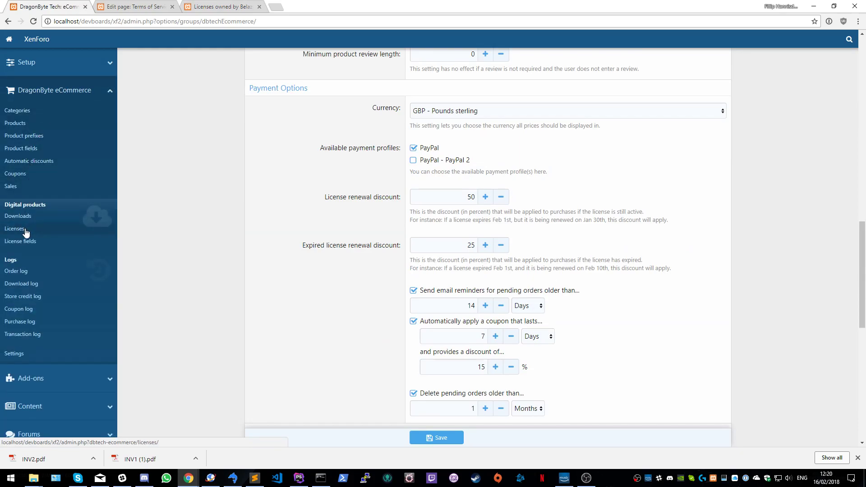
left_click(28, 274)
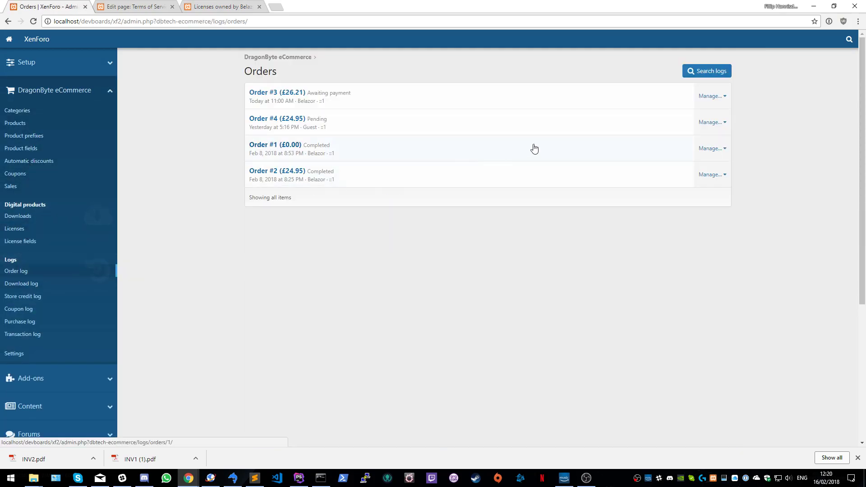
left_click(726, 97)
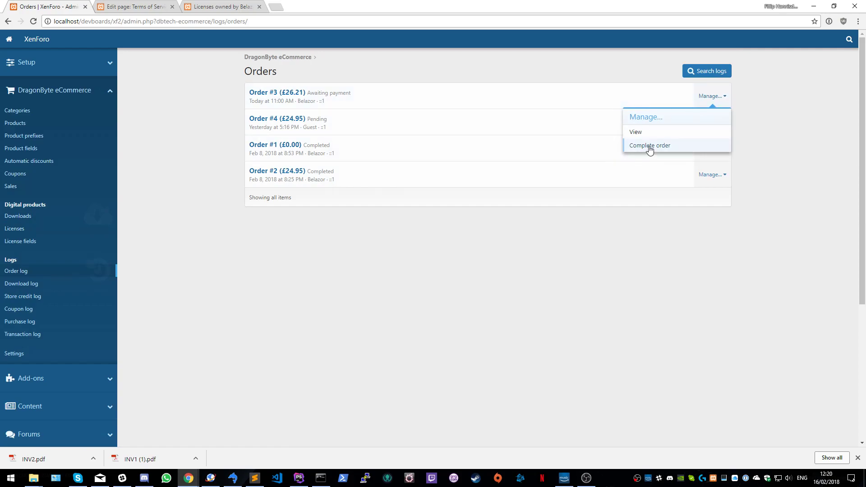
left_click(273, 270)
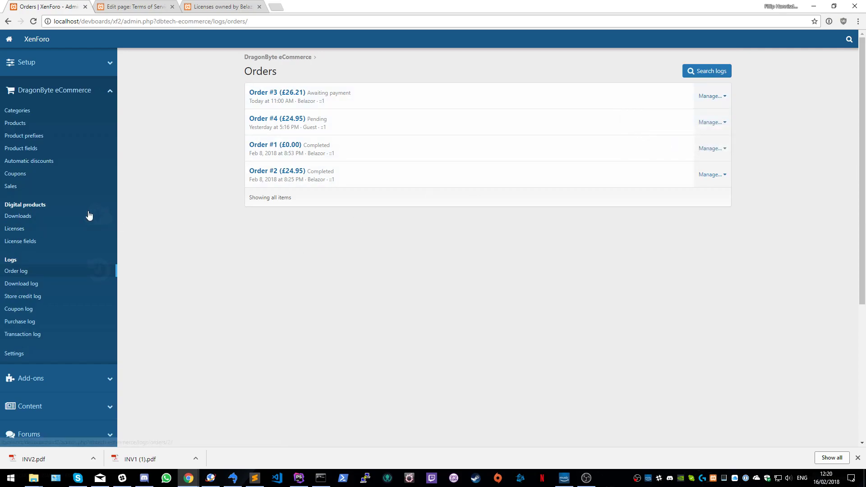
Step: Examine the newest Branding Free license's edit form in the admin license list and return without saving
left_click(28, 228)
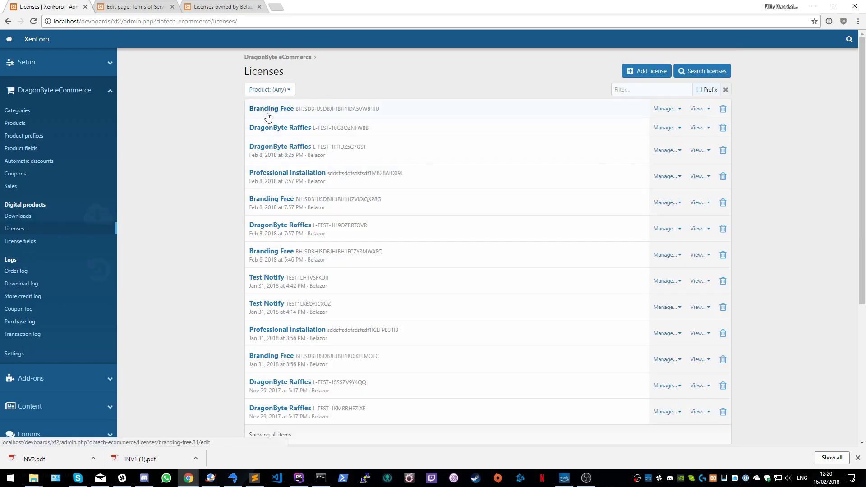
left_click(370, 115)
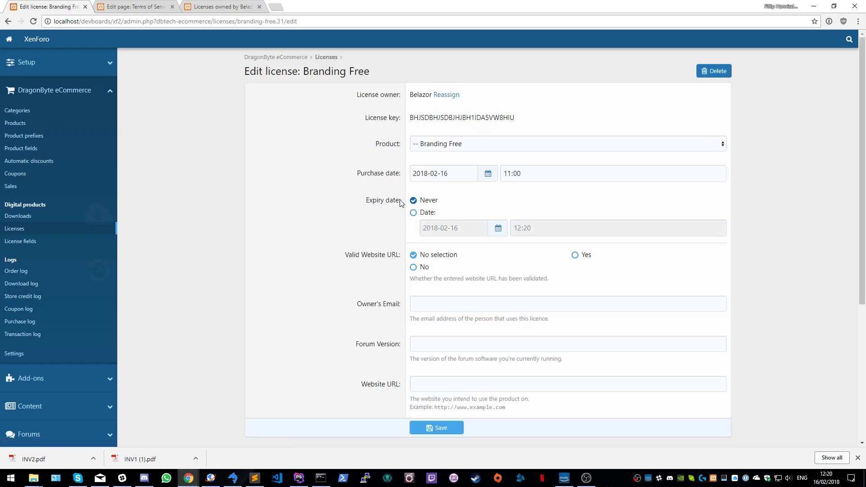
scroll(342, 237, "down", 1)
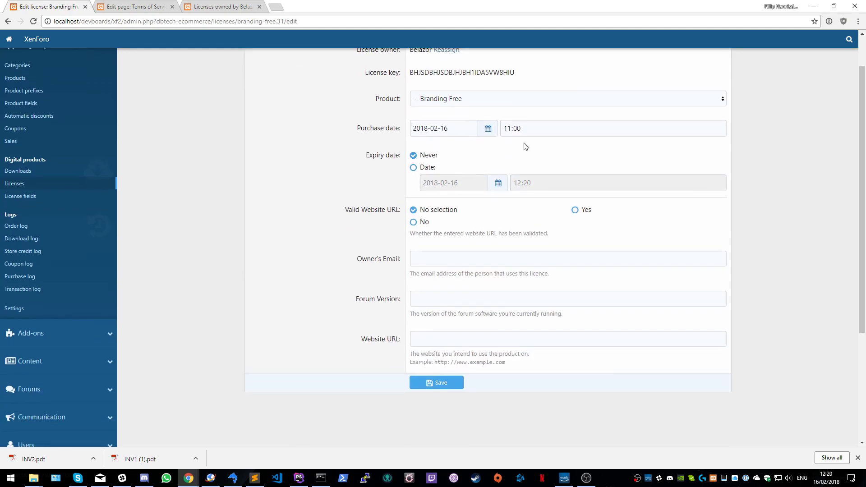
left_click(8, 22)
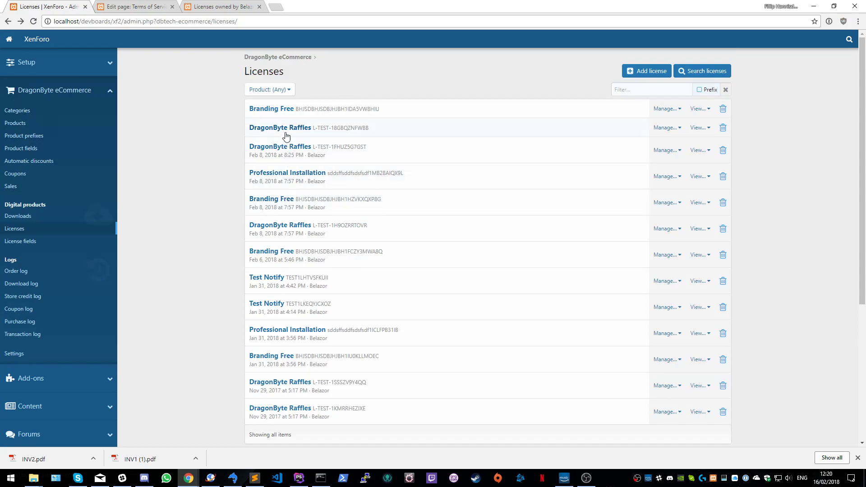
left_click(219, 5)
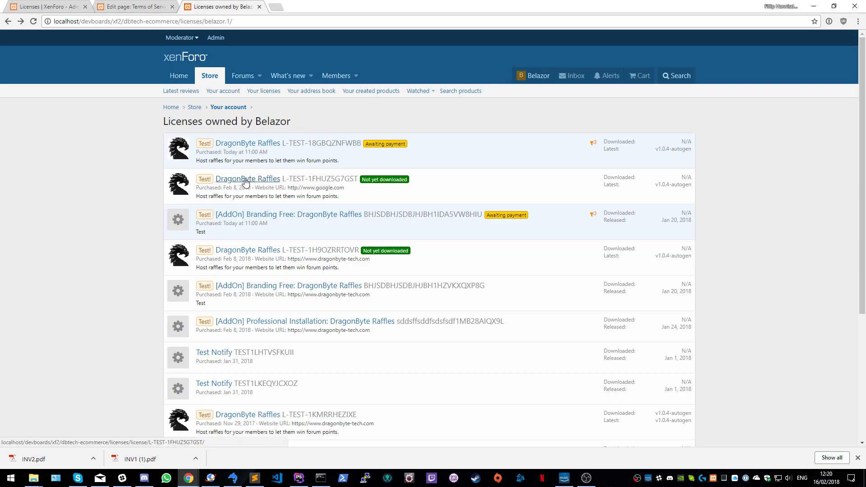
left_click(312, 182)
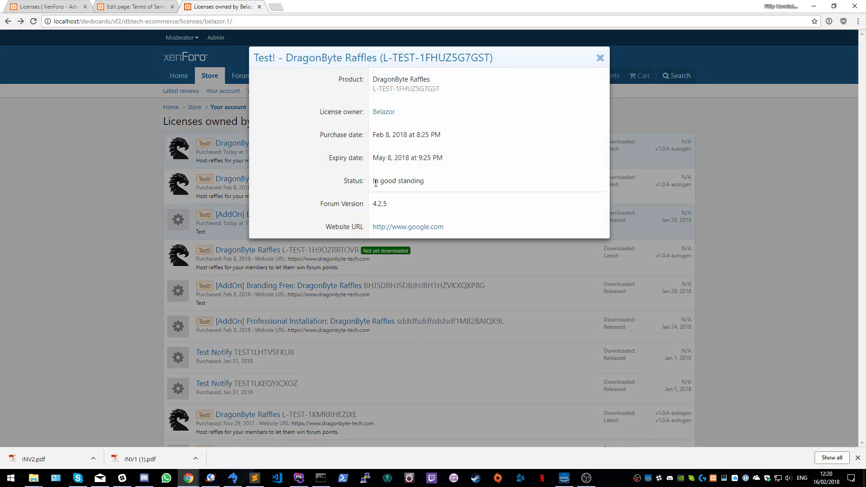
left_click(94, 189)
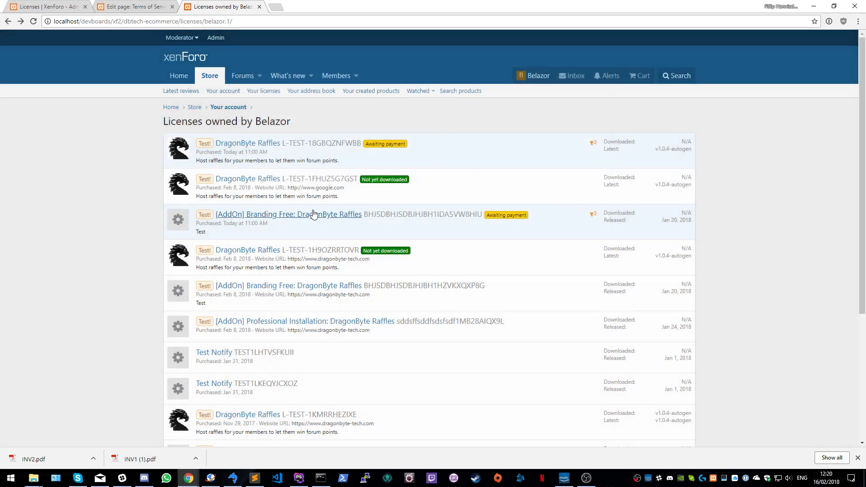
left_click(312, 177)
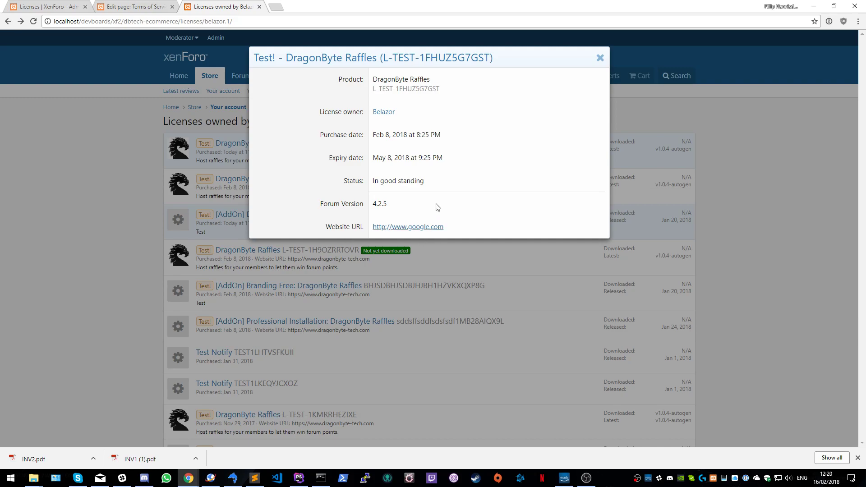
left_click(132, 236)
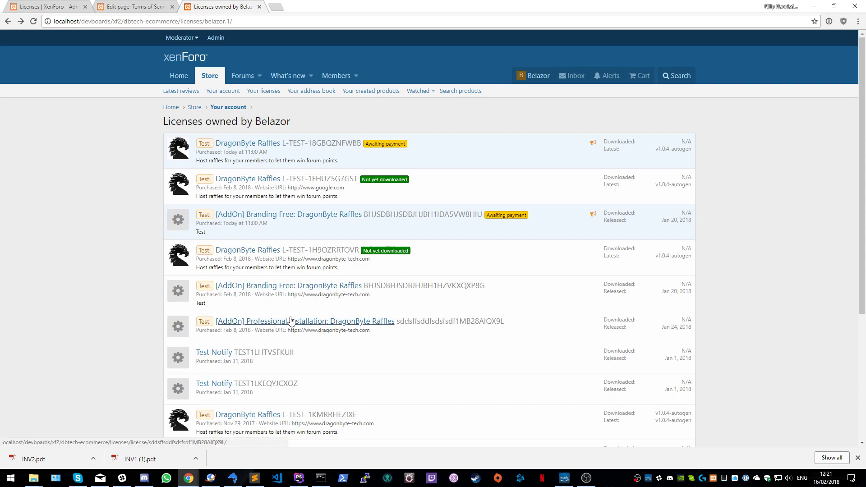
Step: View the license pages of the paid Branding Free add-on and its DragonByte Raffles parent product, returning to the license list
left_click(280, 289)
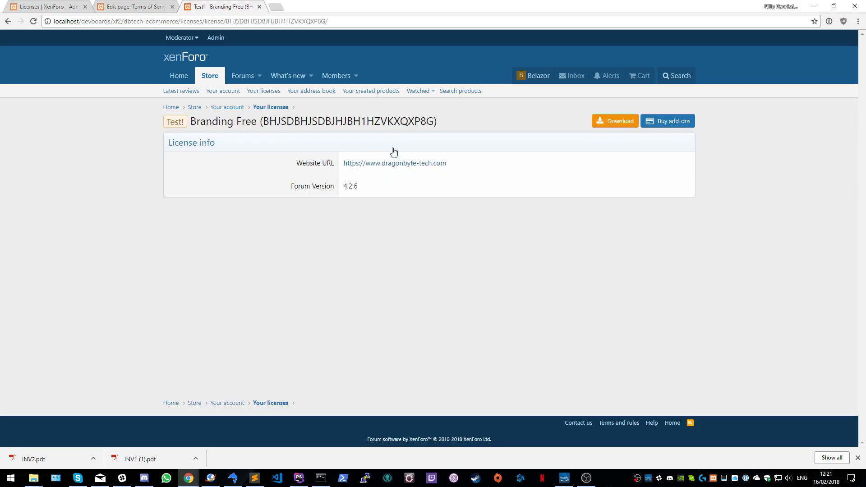
left_click(8, 21)
left_click(256, 251)
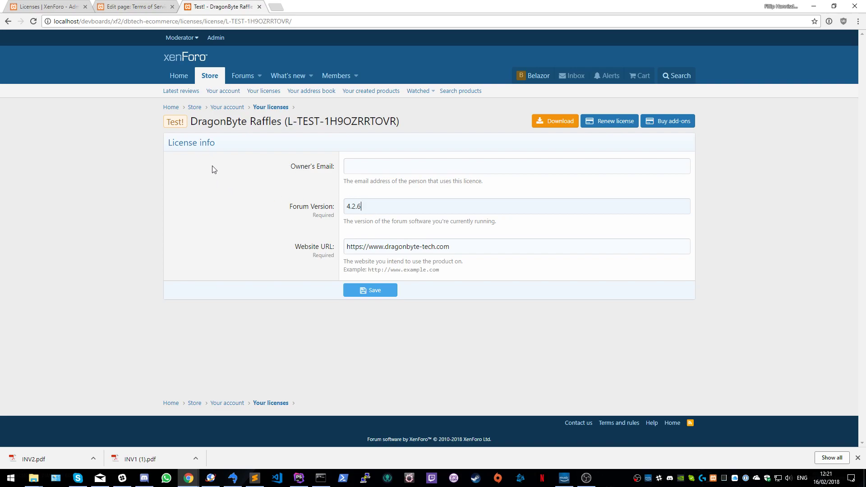
key("alt+Left")
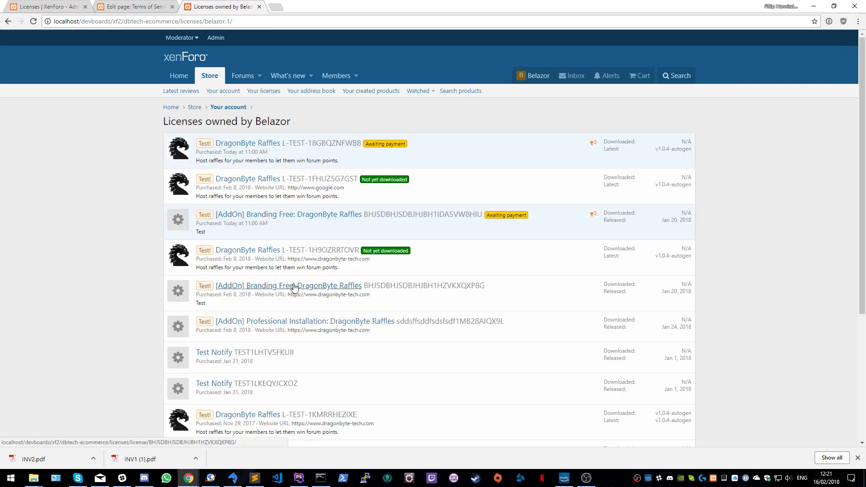
Step: View the paid Branding Free license's info, and check the renewal options of its parent DragonByte Raffles license without adding anything to the cart
left_click(294, 288)
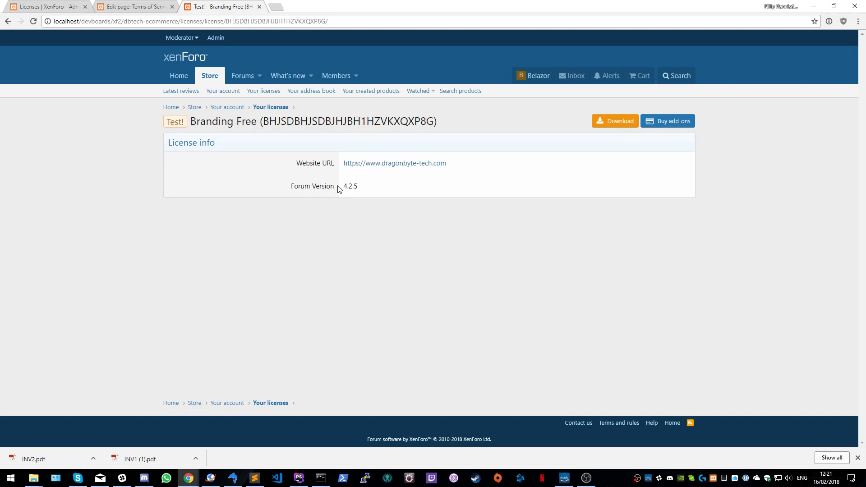
left_click(8, 22)
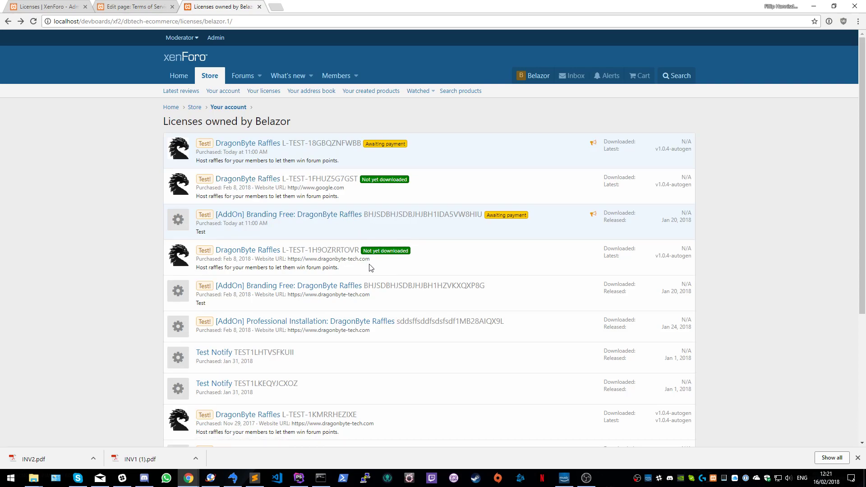
left_click(262, 252)
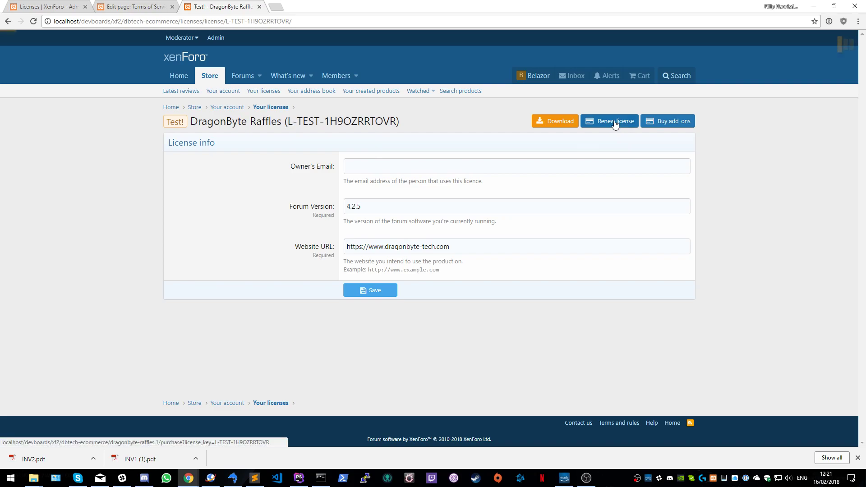
left_click(615, 123)
left_click(376, 233)
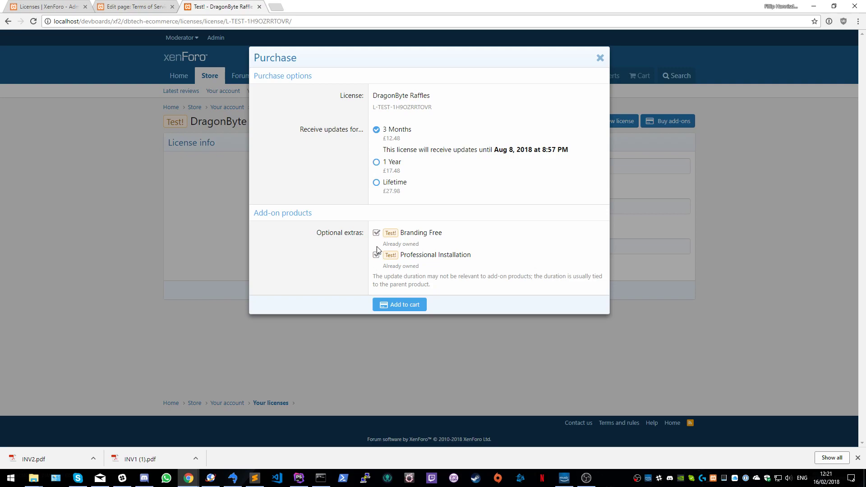
left_click(137, 195)
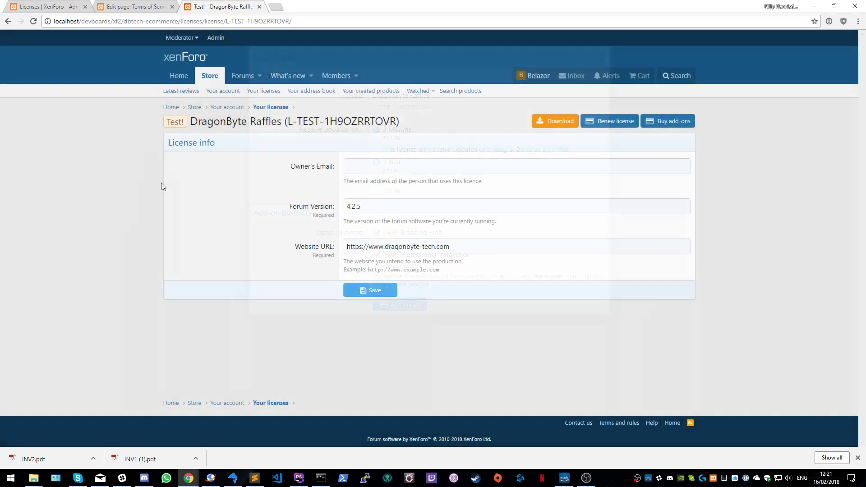
Step: Open the store's DragonByte Raffles product separately and compare the 3 Months, 1 Year and Lifetime update options for a new purchase
middle_click(210, 76)
left_click(285, 4)
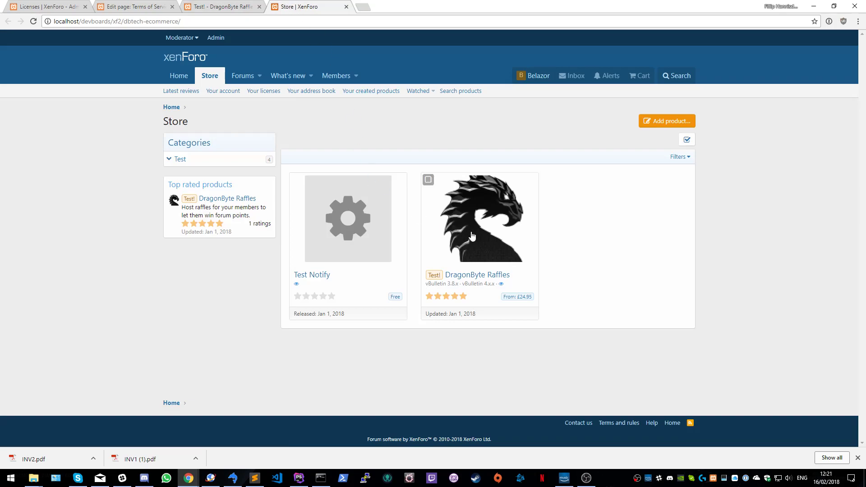
left_click(480, 275)
left_click(629, 364)
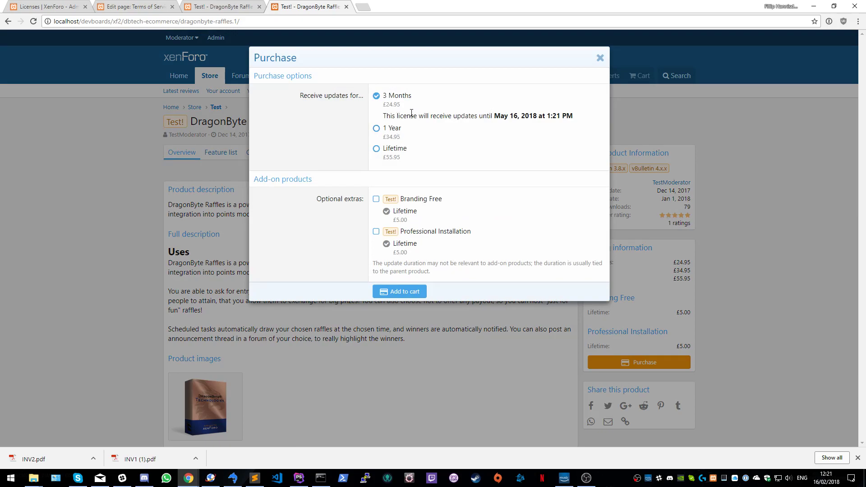
left_click_drag(495, 117, 576, 119)
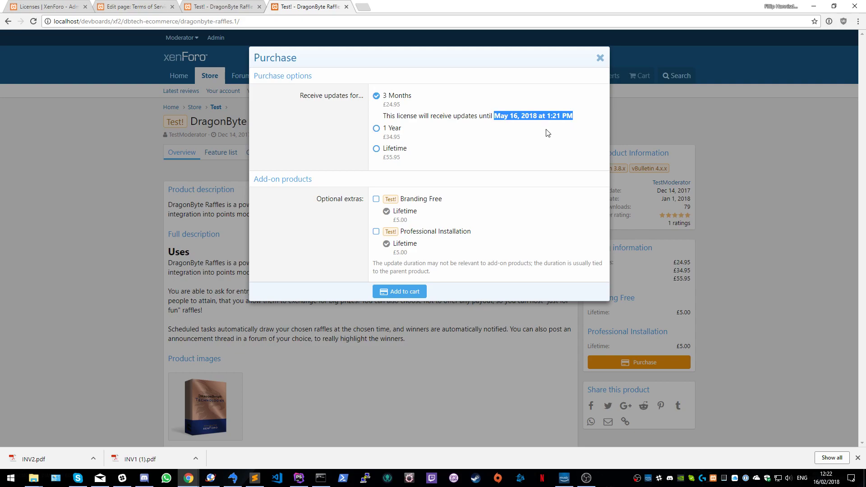
left_click(506, 113)
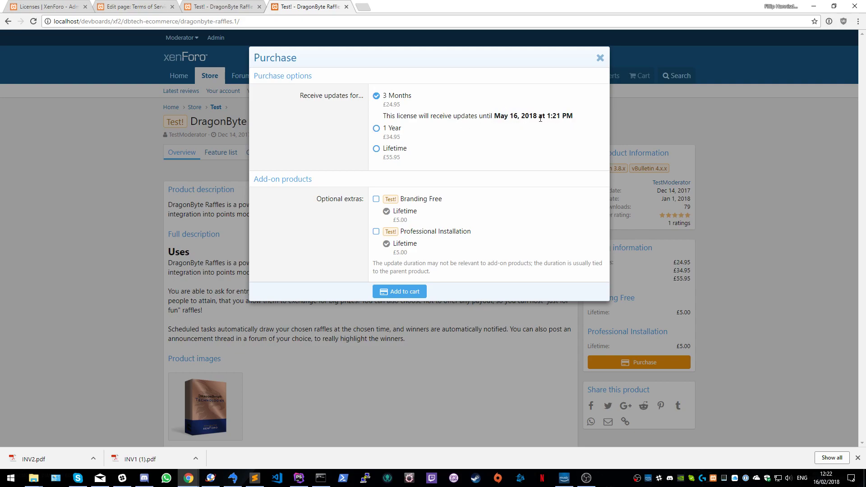
left_click(393, 131)
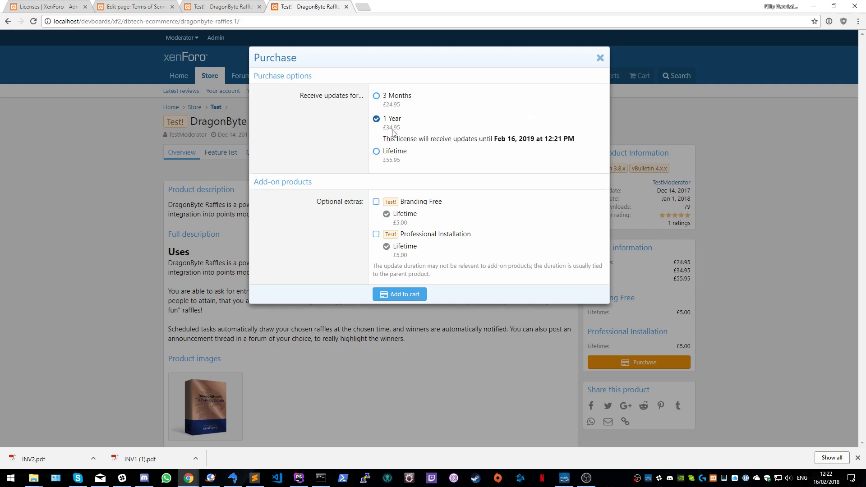
left_click(388, 152)
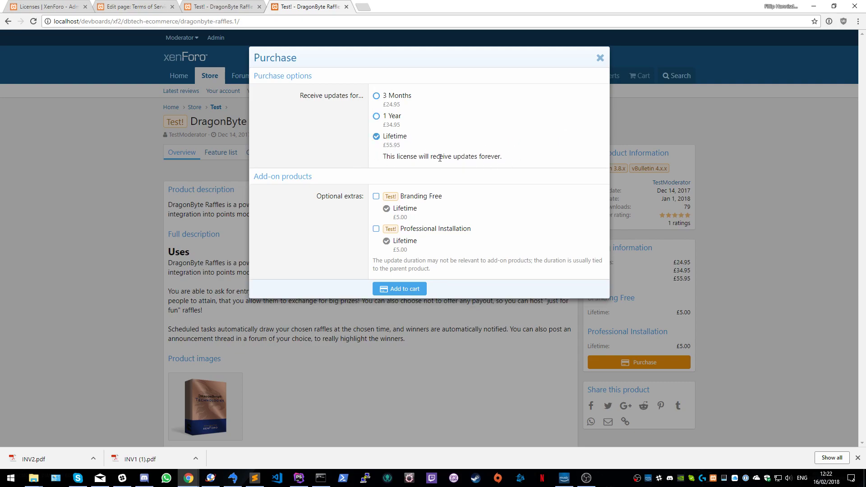
Step: Preview the Branding Free and Professional Installation extras for the new purchase, and close the product page without buying
left_click(412, 196)
left_click(414, 242)
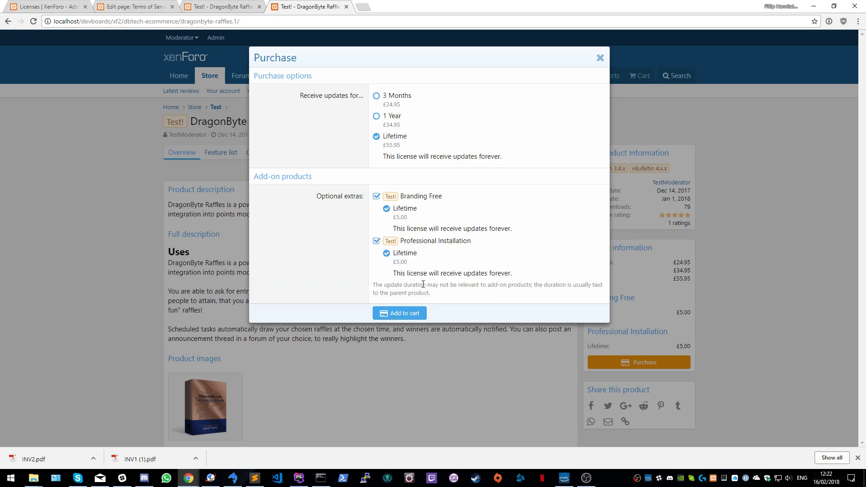
left_click(419, 196)
left_click(472, 343)
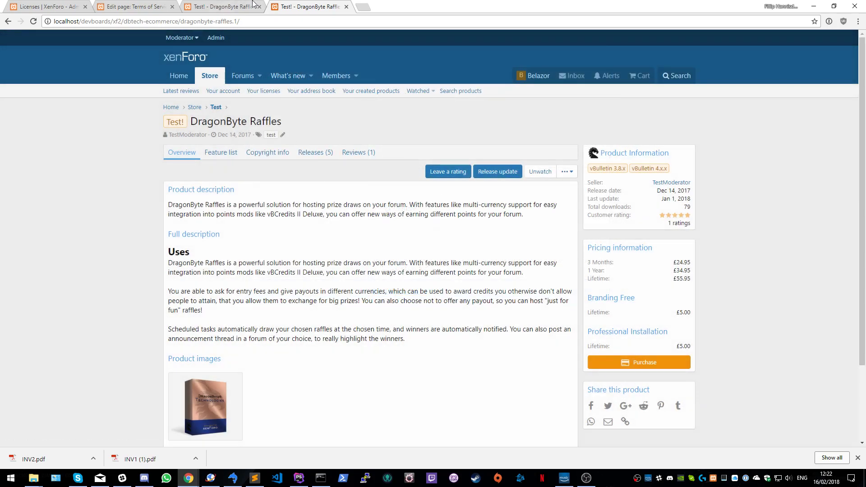
left_click(347, 6)
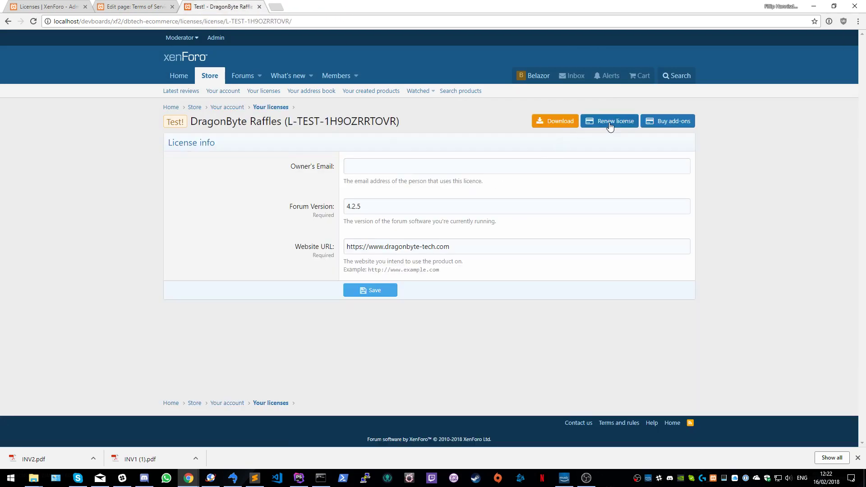
Step: Compare the 3 Months, 1 Year and Lifetime renewal options for the DragonByte Raffles license and dismiss them without purchasing
left_click(610, 123)
left_click(377, 255)
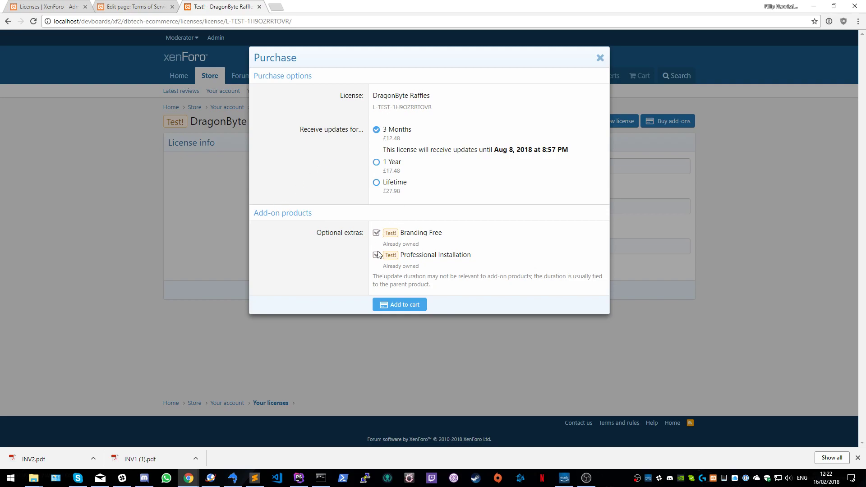
left_click_drag(496, 149, 567, 147)
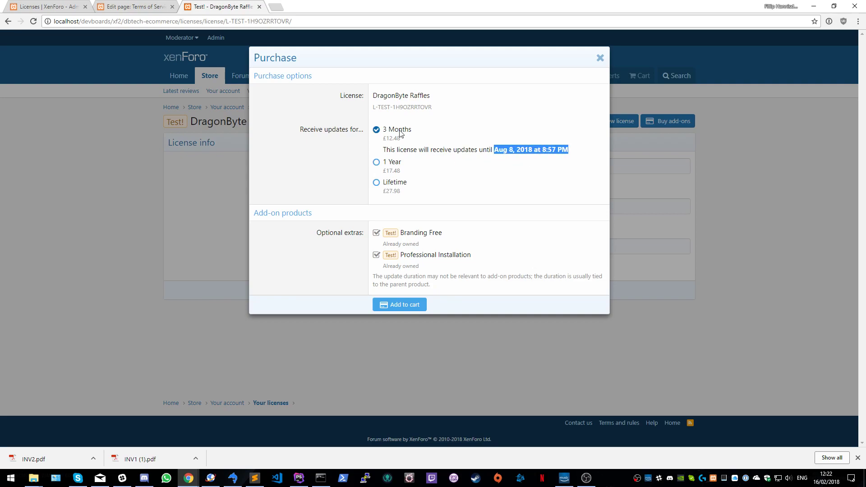
left_click(392, 163)
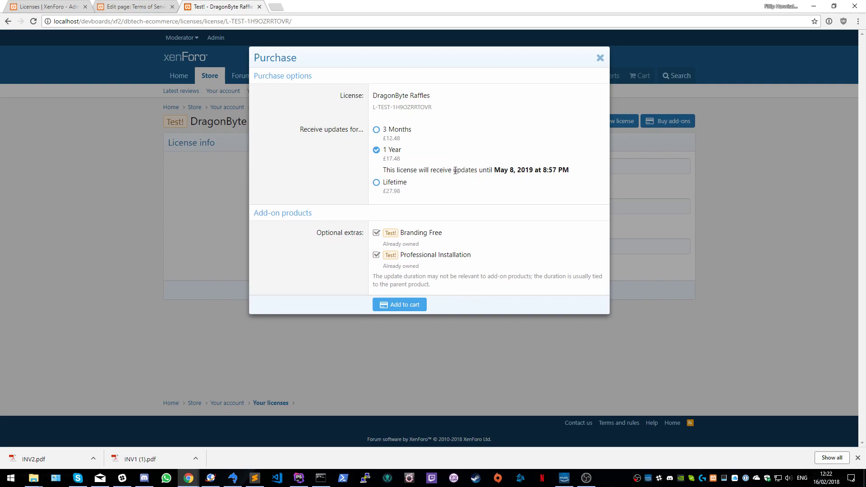
left_click(387, 183)
left_click(191, 197)
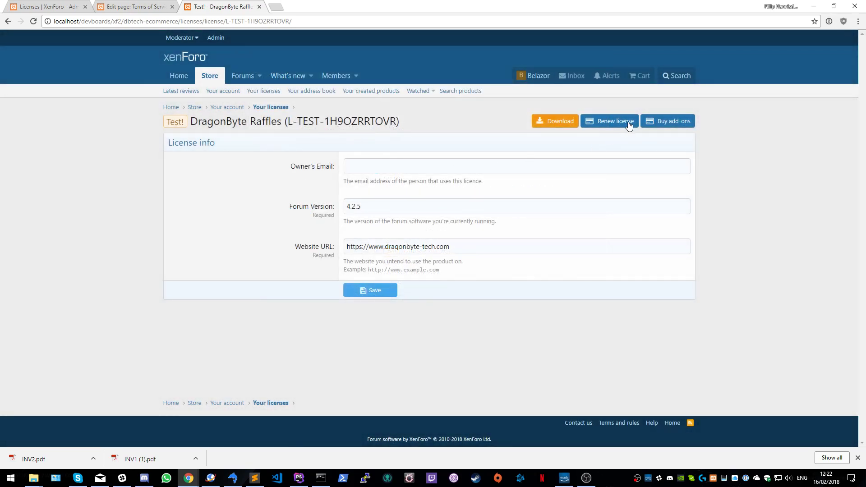
Step: Check the add-on products offered for this DragonByte Raffles license and return to the license list
left_click(669, 121)
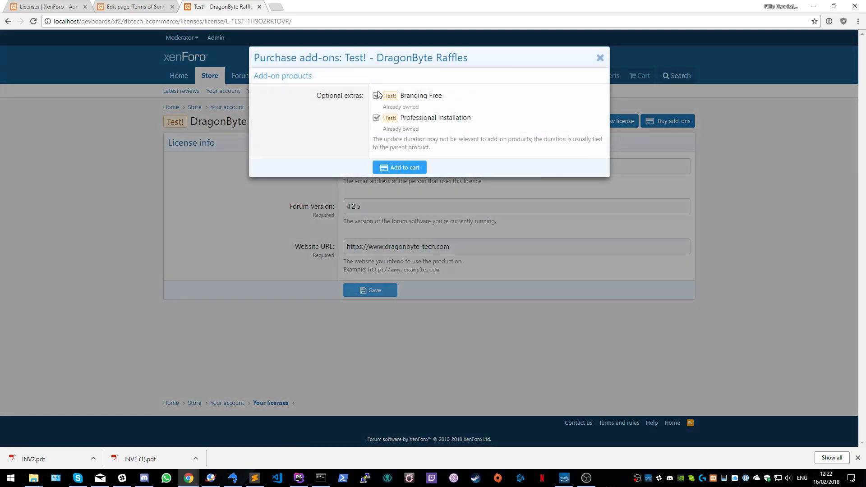
left_click(312, 182)
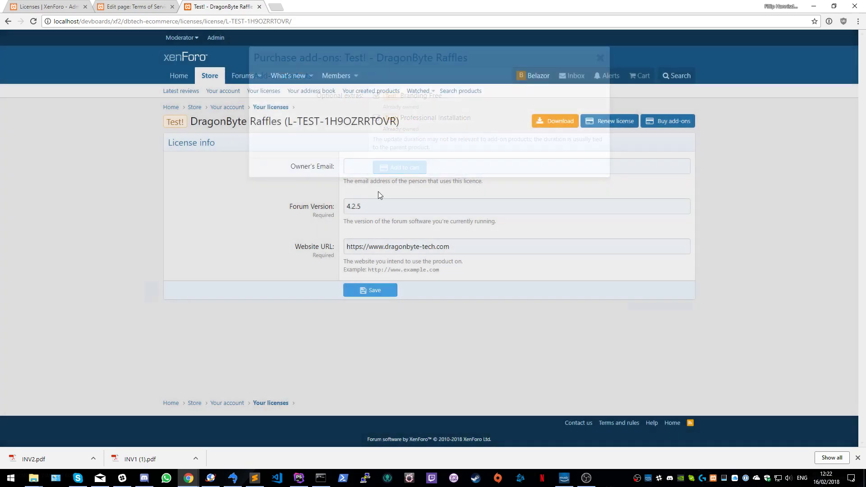
left_click(8, 23)
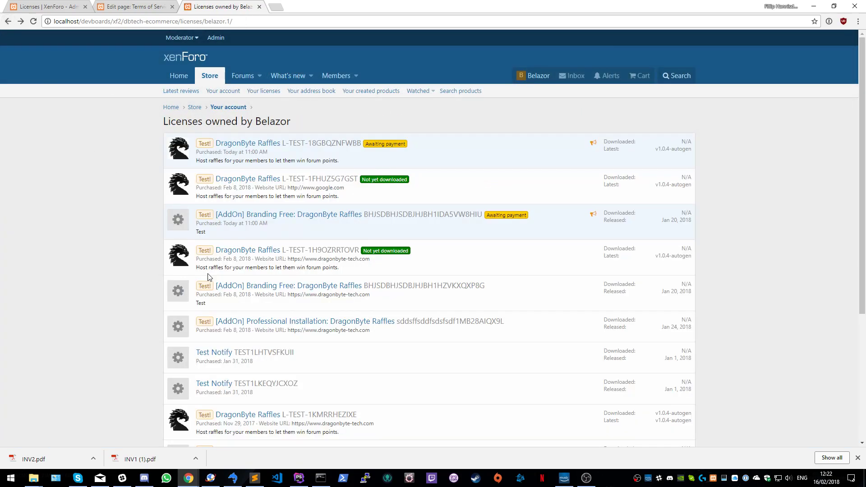
scroll(253, 316, "down", 5)
left_click(249, 330)
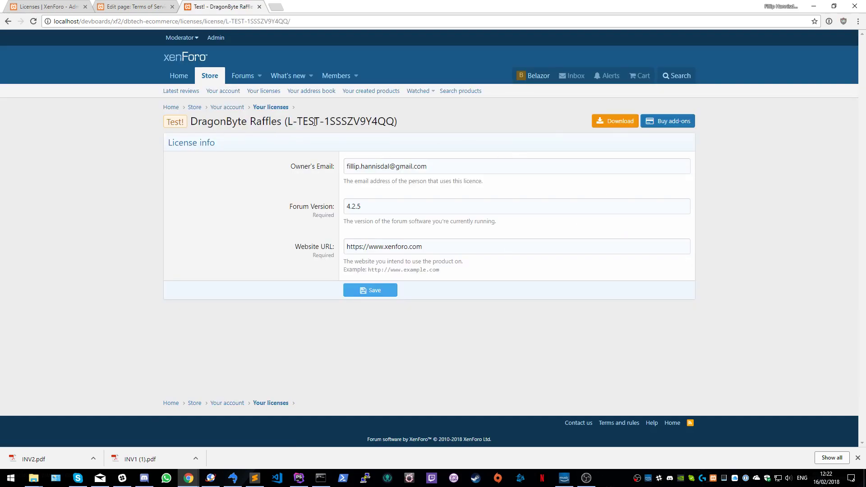
left_click(667, 124)
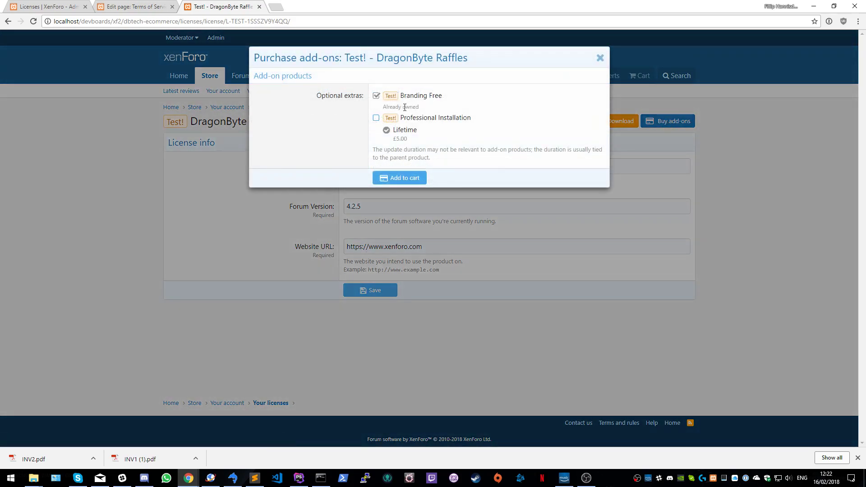
left_click(377, 119)
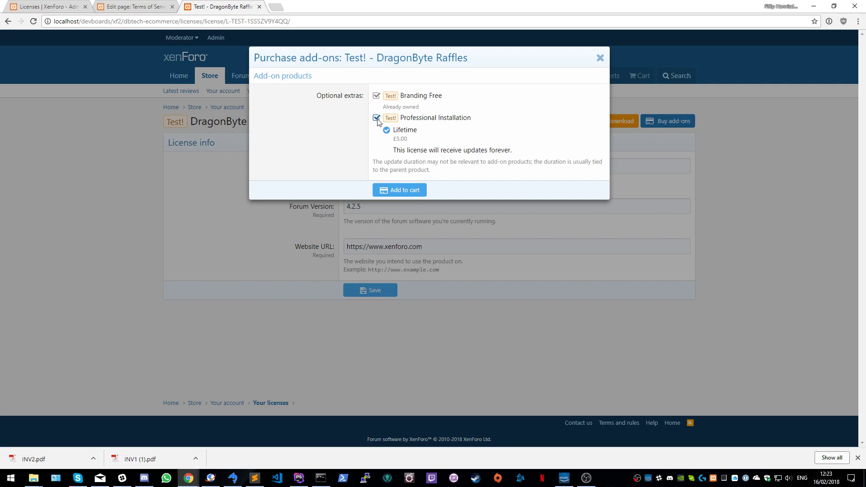
left_click(215, 261)
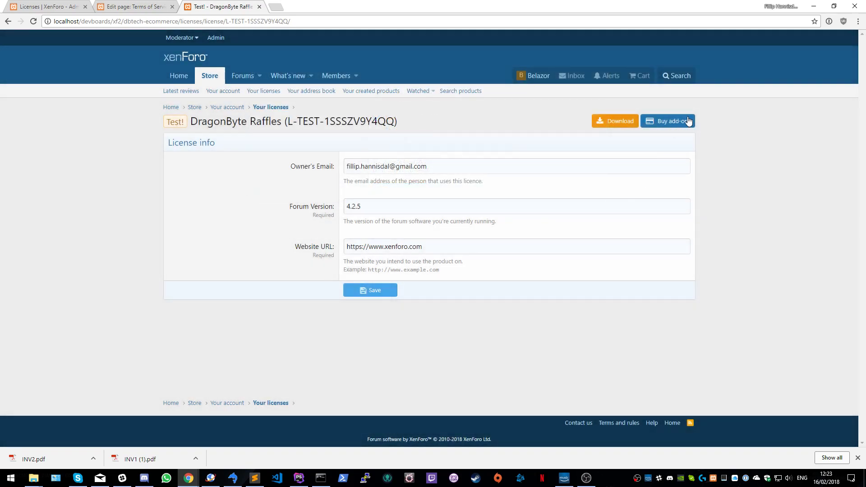
Step: Check the license's downloadable releases, including the v1.0.3-attach and v1.0.2-external download options, and return to the license list
left_click(621, 126)
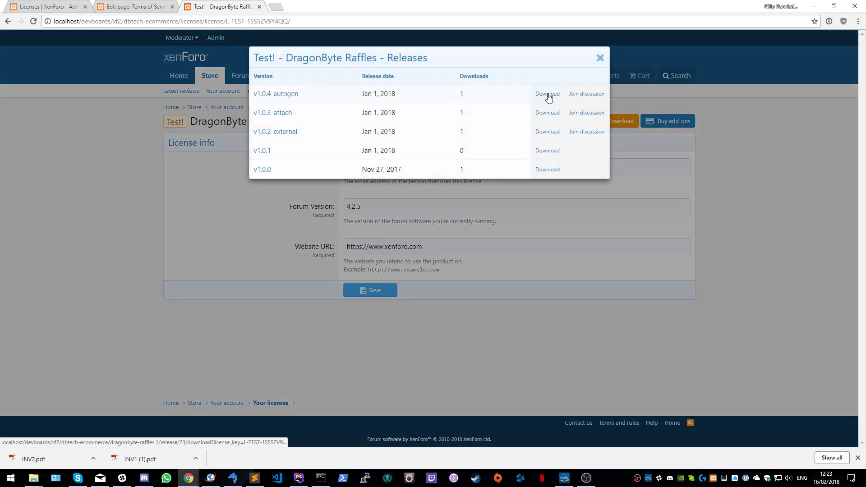
left_click(547, 112)
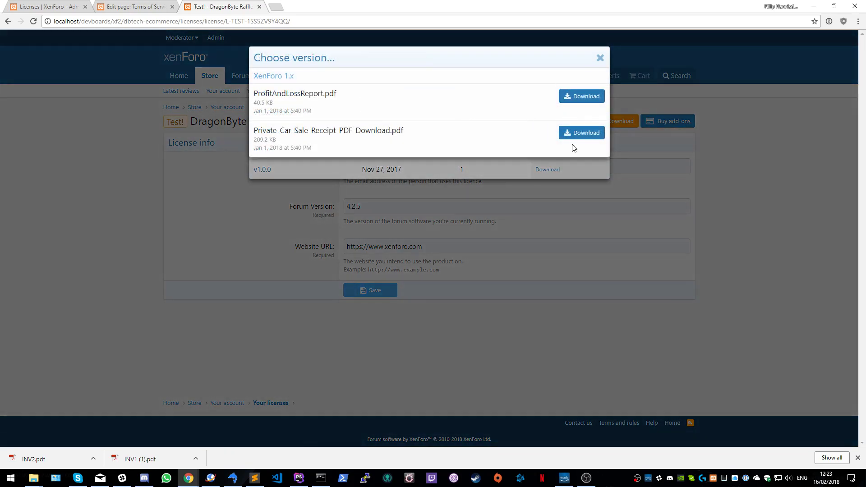
left_click(601, 58)
left_click(556, 132)
left_click(582, 96)
left_click(499, 287)
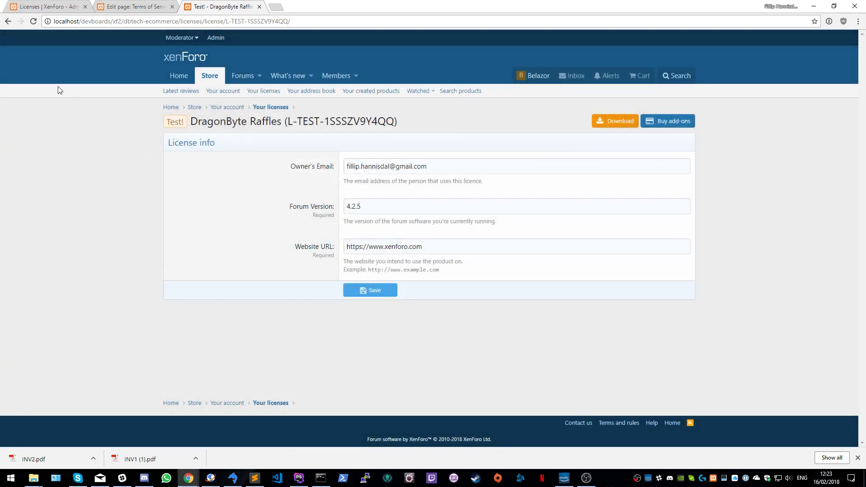
left_click(8, 21)
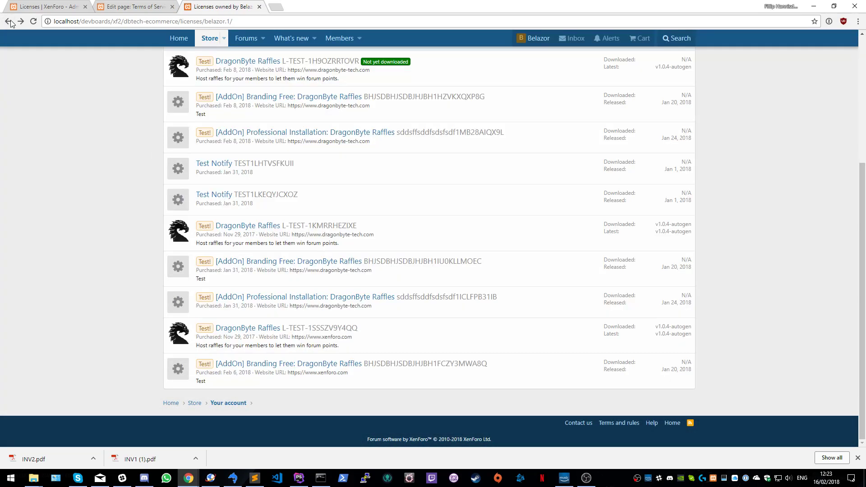
Step: Add a Lifetime DragonByte Raffles license with Branding Free and Professional Installation to the cart from the store, and show the cart's contents
scroll(253, 63, "up", 10)
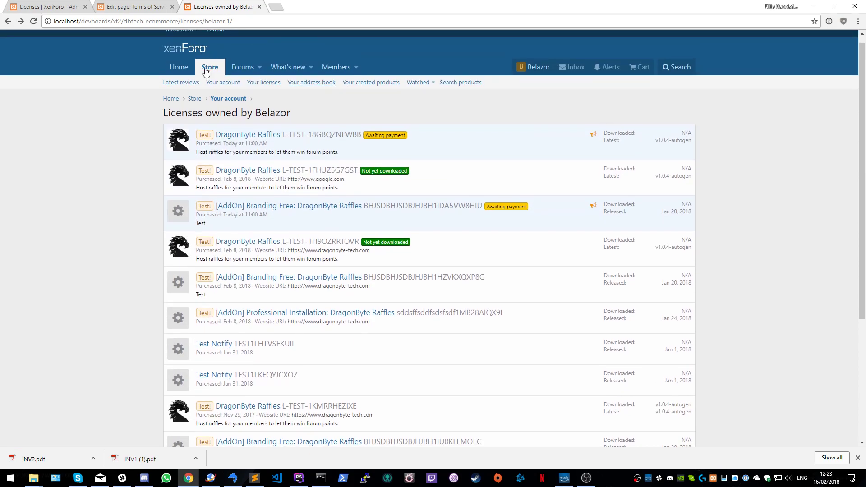
left_click(208, 74)
left_click(474, 275)
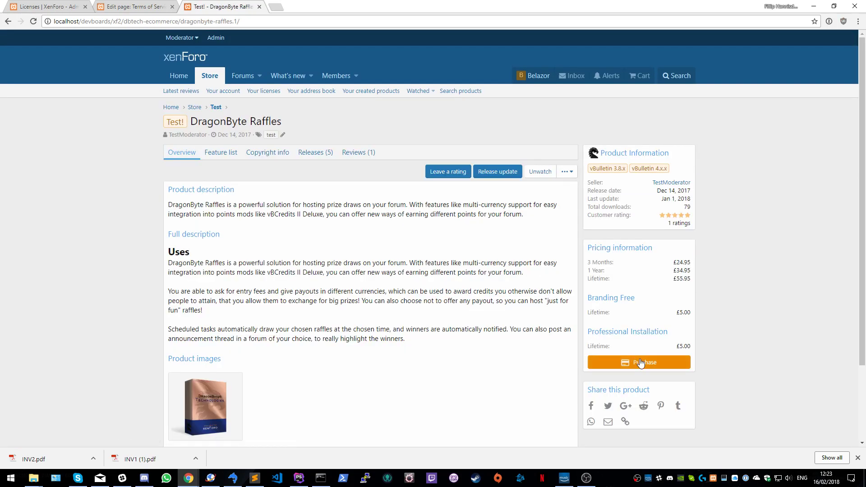
left_click(638, 362)
left_click(392, 198)
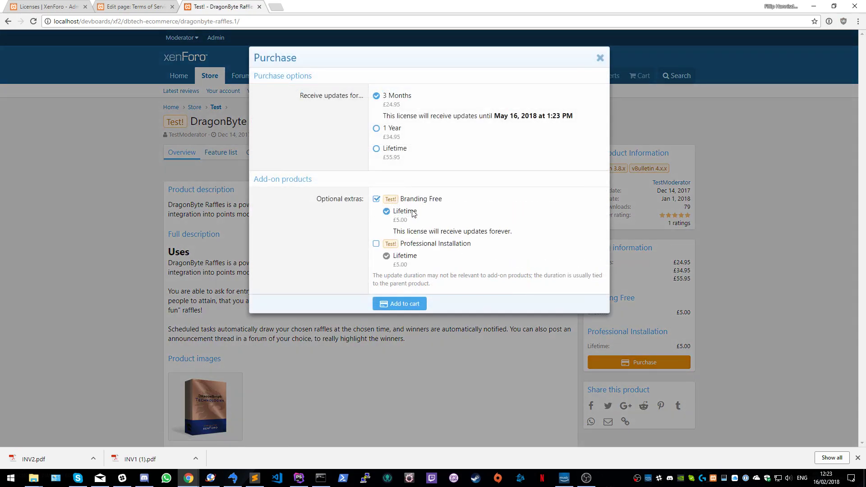
left_click(407, 248)
left_click(391, 151)
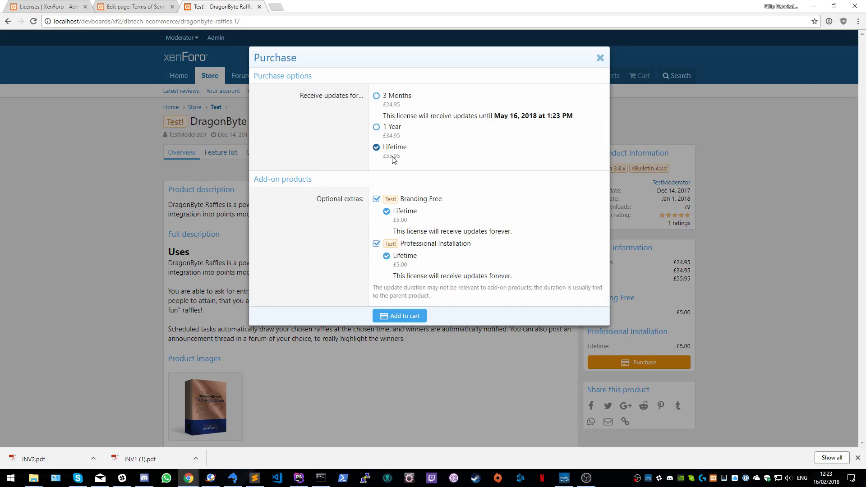
left_click(400, 316)
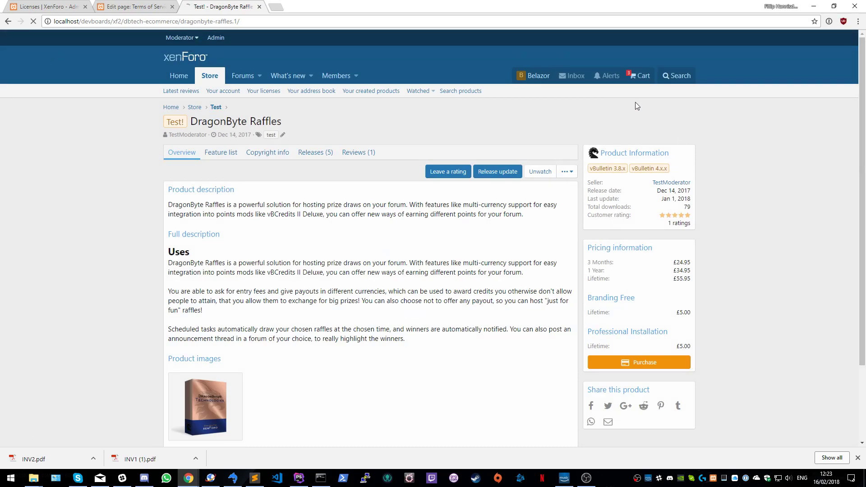
left_click(629, 79)
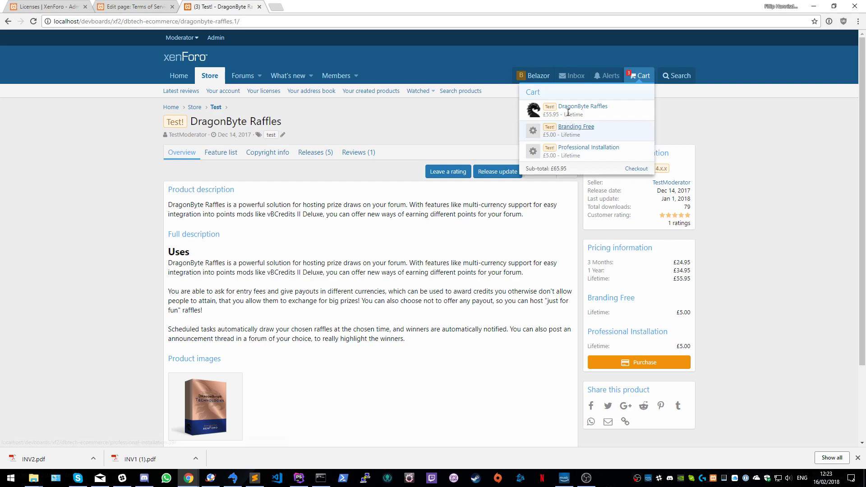
Step: Check out the cart with the saved Business address as the billing address
left_click(636, 168)
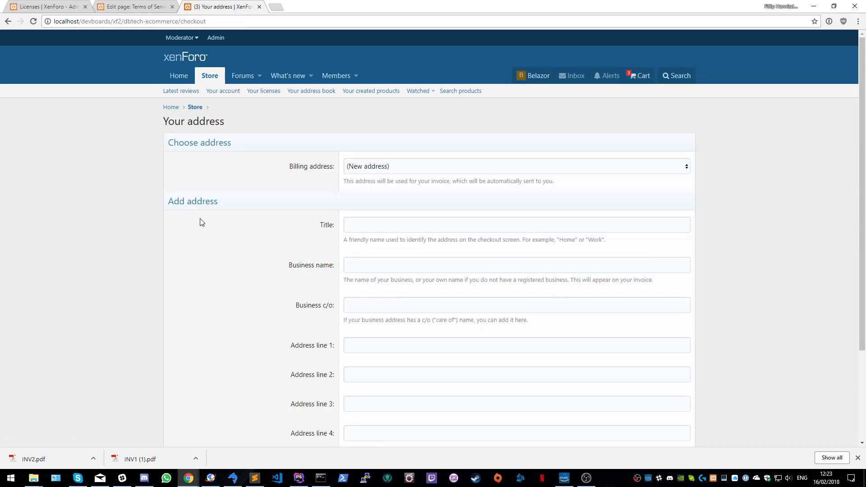
left_click(413, 168)
left_click(413, 167)
left_click(456, 166)
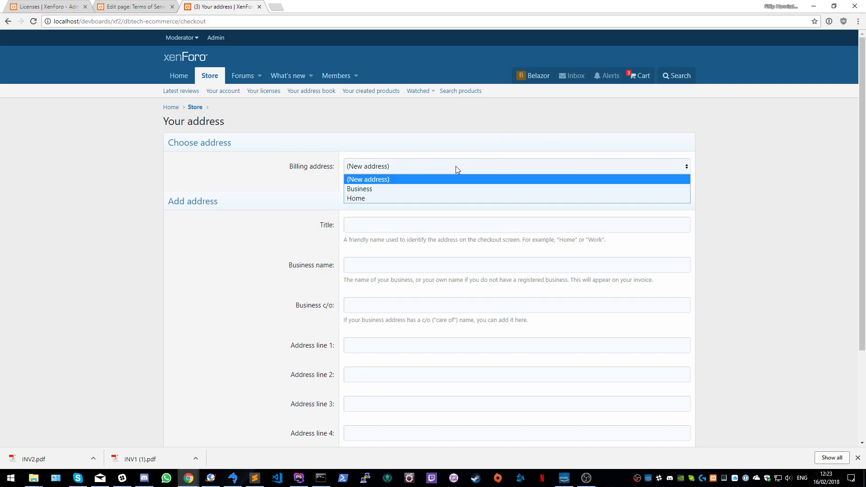
left_click(389, 189)
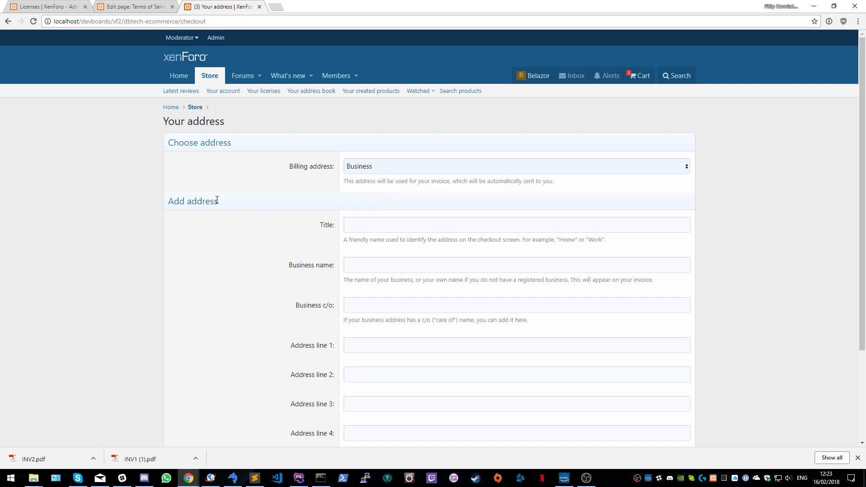
scroll(215, 208, "down", 3)
left_click(427, 380)
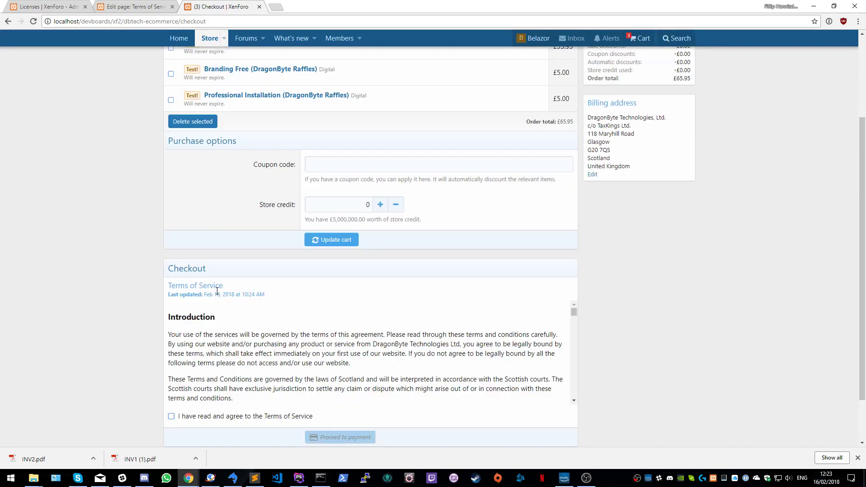
Step: View the billing address editing page without changing it, and remove Professional Installation from the cart at checkout
scroll(81, 222, "up", 3)
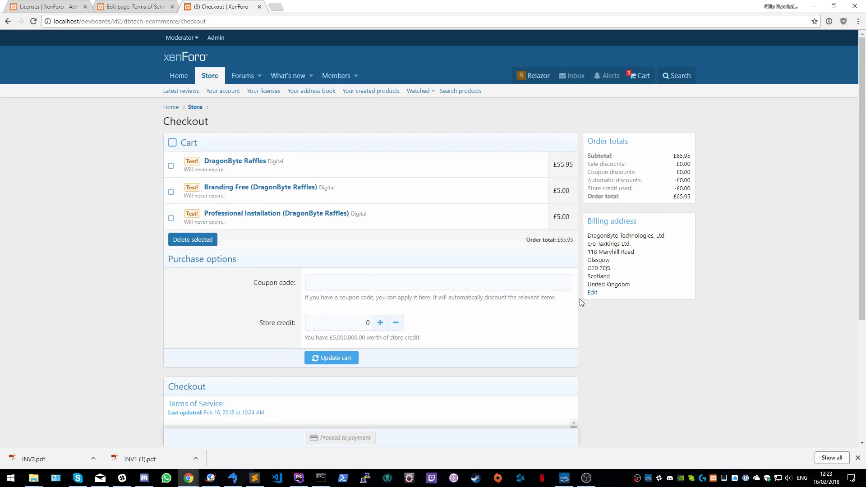
left_click(592, 293)
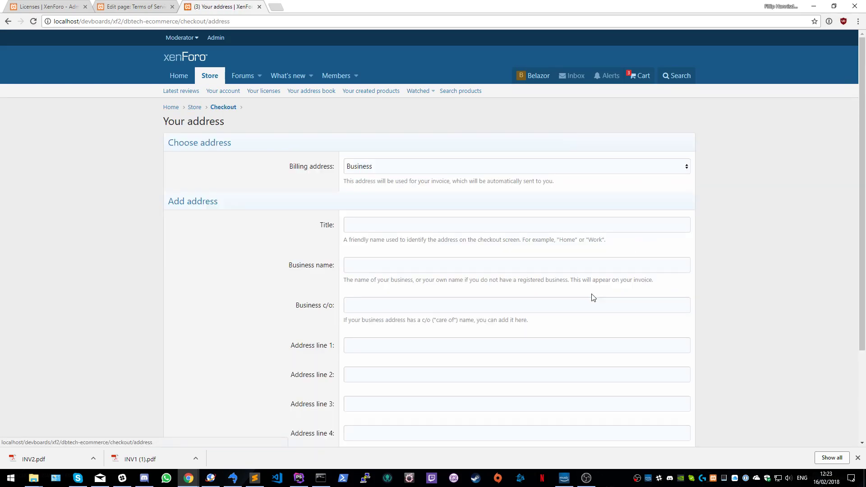
left_click(8, 21)
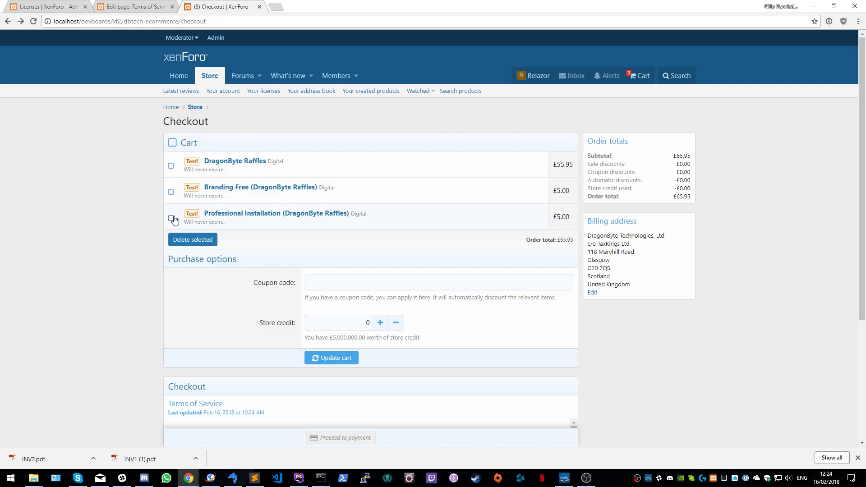
left_click(187, 242)
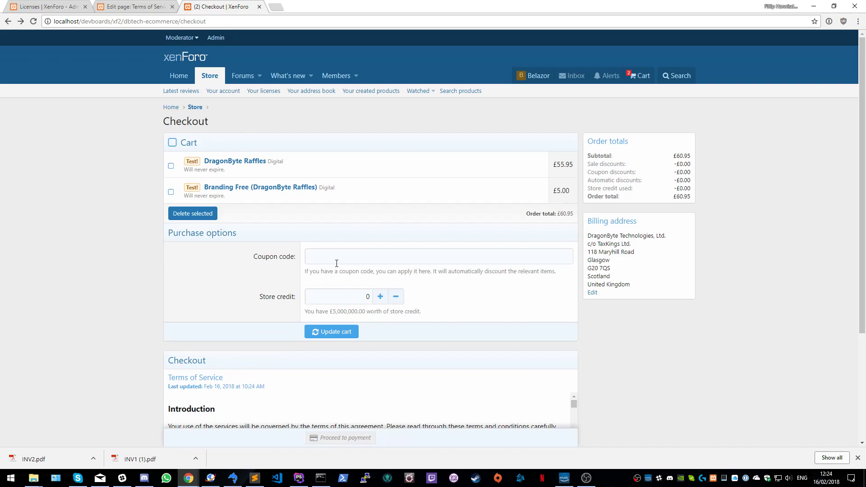
Step: Apply the coupon code TEST to the cart, and remove the coupon again
left_click(335, 262)
type("TEST")
key("Return")
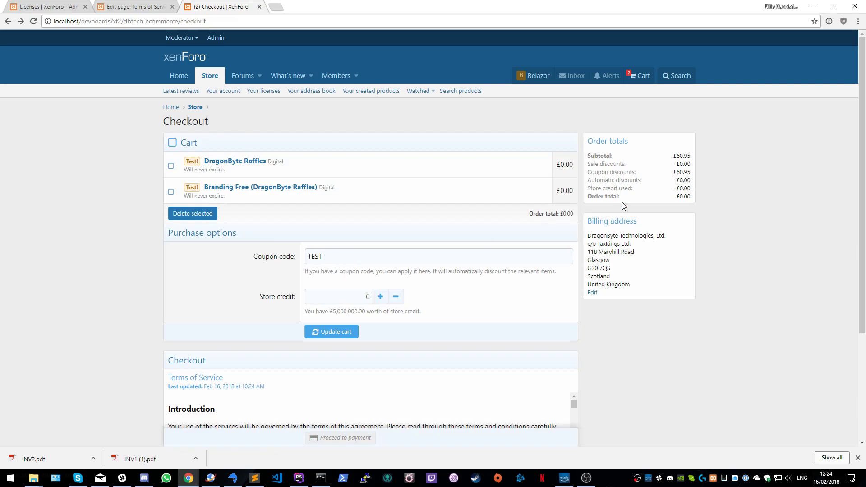
double_click(340, 256)
key("BackSpace")
key("Return")
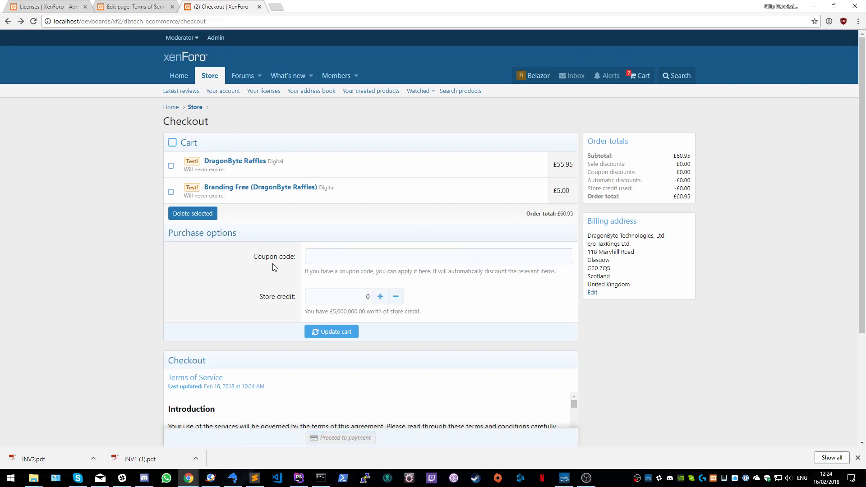
Step: Examine the last-updated date of the Terms of Service at checkout and the matching Terms of Service page in the admin panel
scroll(151, 287, "down", 3)
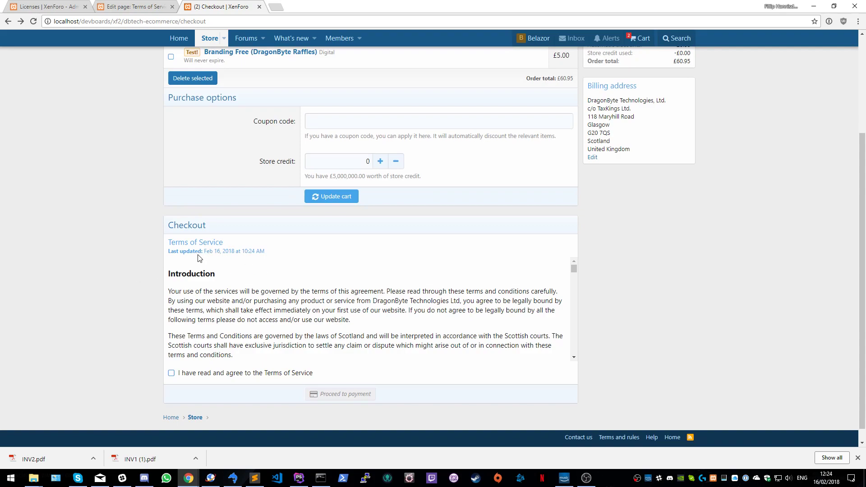
left_click_drag(203, 252, 268, 255)
left_click(268, 255)
left_click(132, 7)
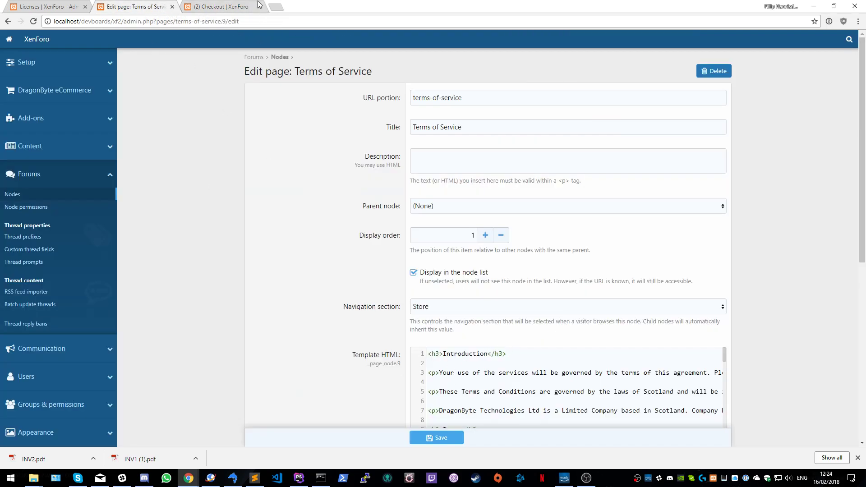
left_click(228, 6)
left_click_drag(205, 252, 266, 256)
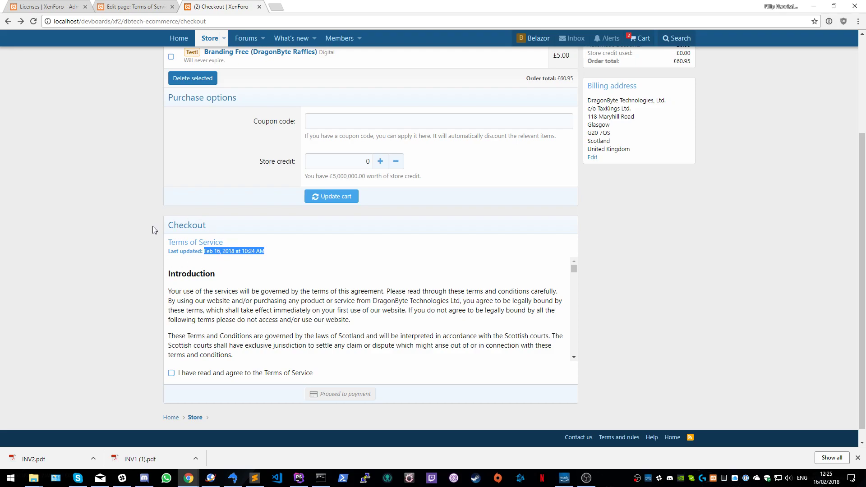
left_click(139, 330)
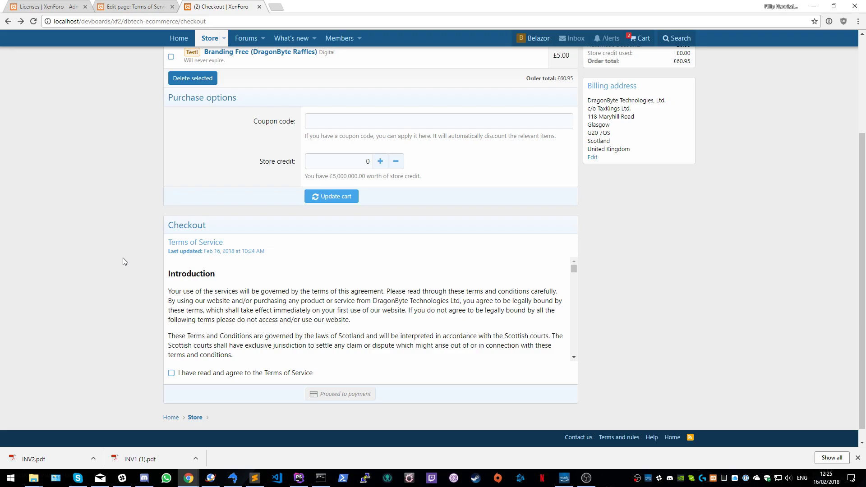
Step: Skim the Terms of Service text at checkout and demonstrate ticking and unticking the agreement, leaving it accepted
scroll(259, 311, "down", 5)
scroll(260, 311, "down", 8)
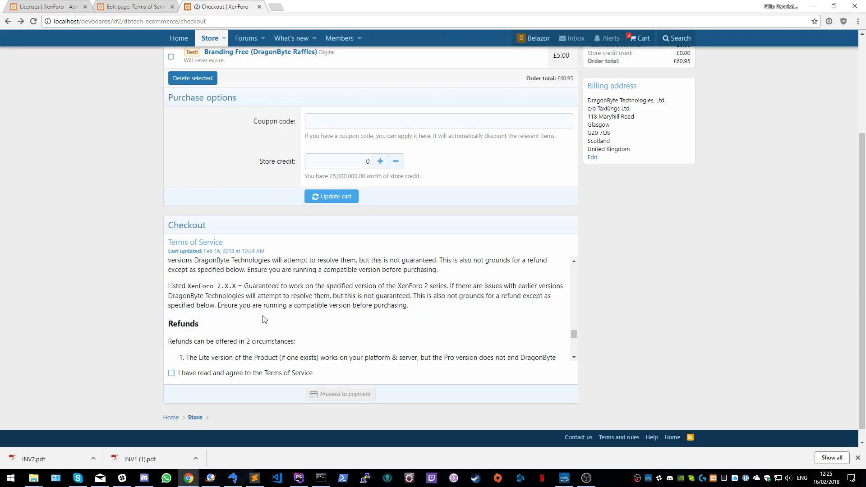
scroll(269, 326, "up", 13)
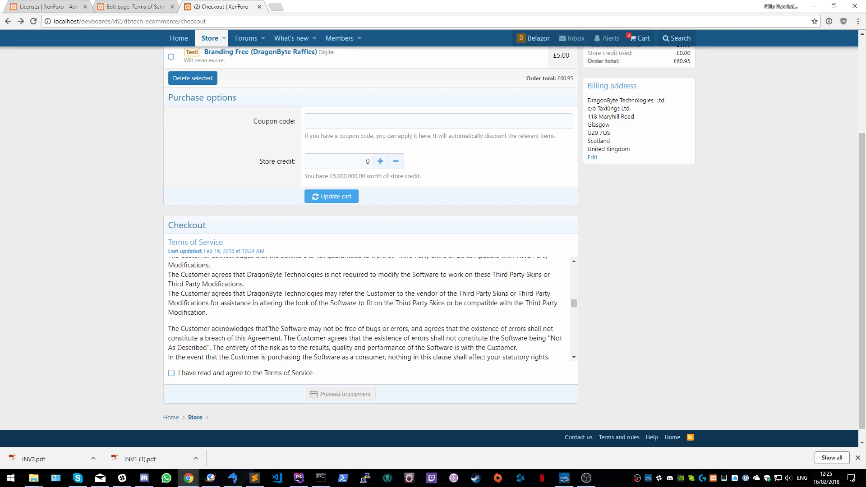
left_click(220, 375)
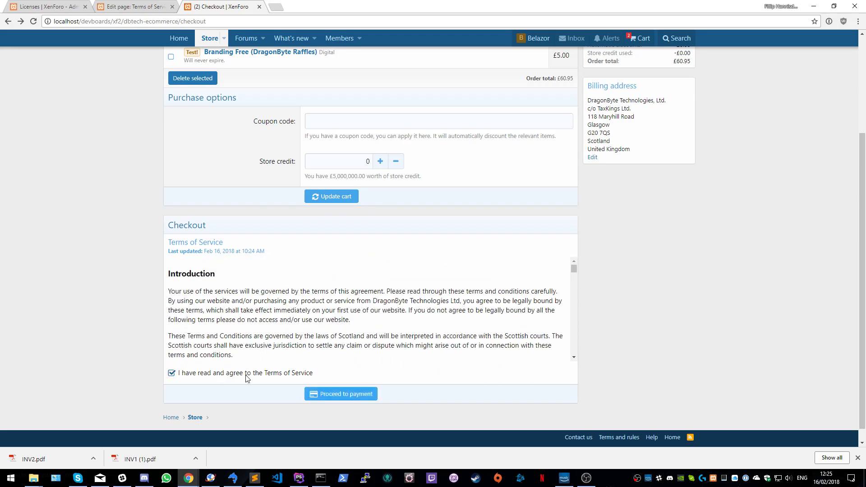
left_click(239, 375)
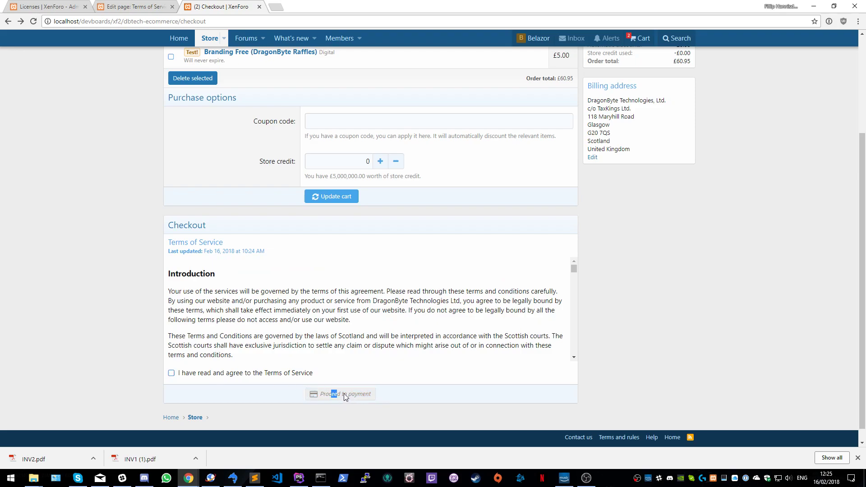
left_click(261, 376)
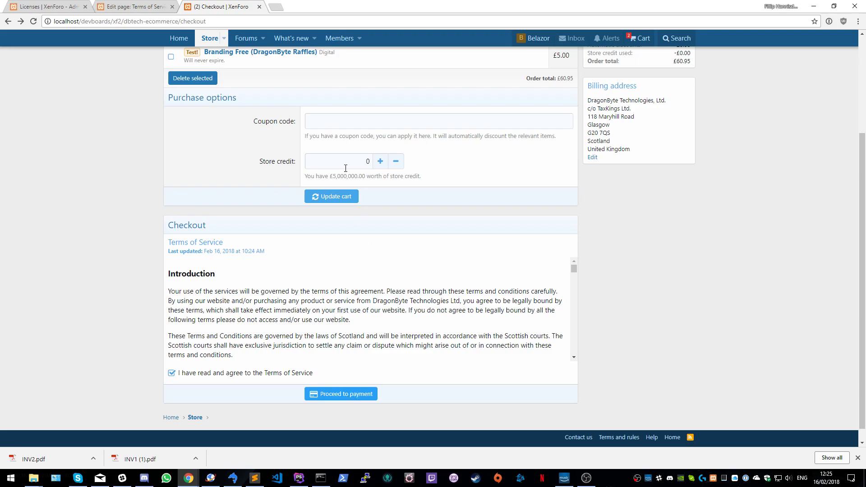
Step: Apply 10000 of store credit to the cart, and reset the store credit to 0
left_click_drag(334, 177, 365, 176)
double_click(360, 161)
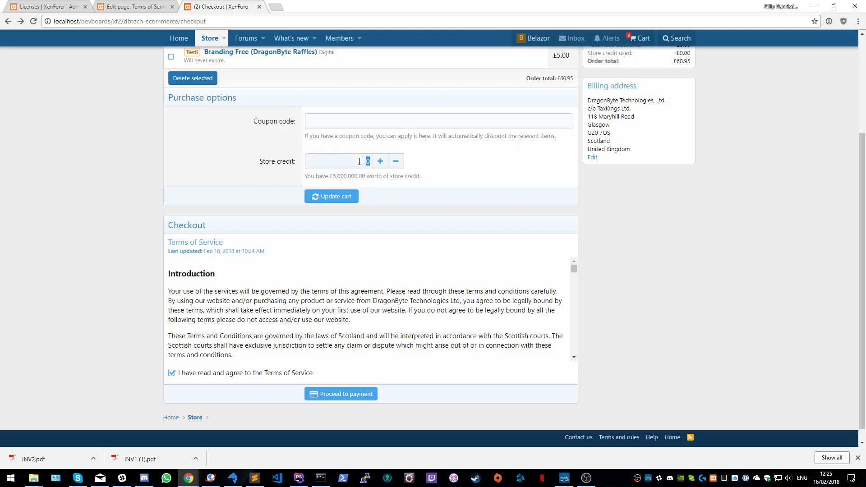
type("10000")
left_click(348, 197)
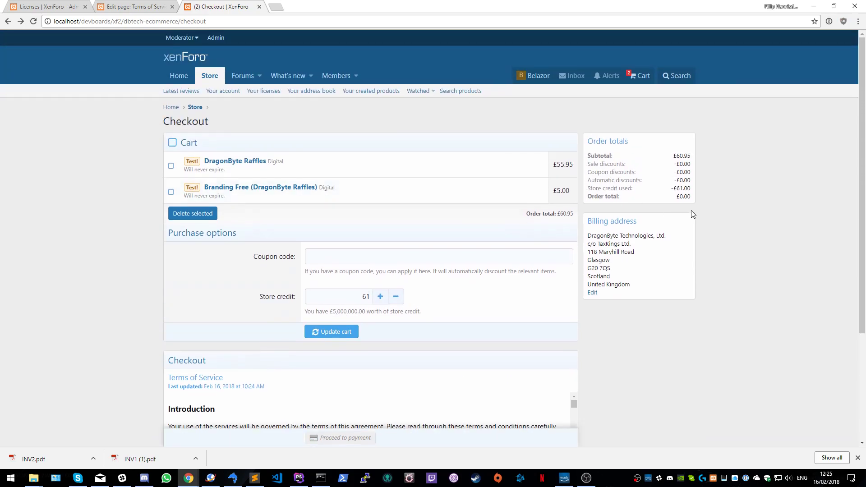
left_click_drag(676, 156, 691, 156)
double_click(365, 297)
type("0")
left_click(334, 333)
Step: Agree to the Terms of Service, proceed to payment and start the PayPal purchase, and go back to the checkout without paying
scroll(86, 316, "down", 3)
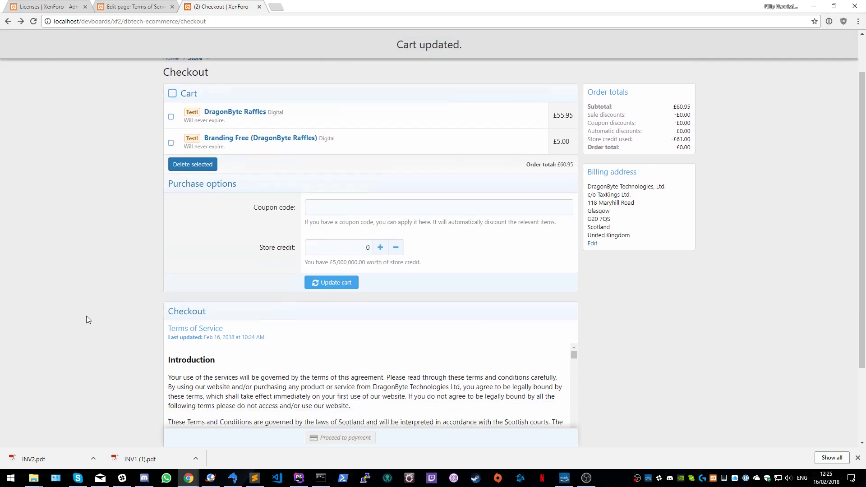
left_click(266, 359)
left_click(333, 384)
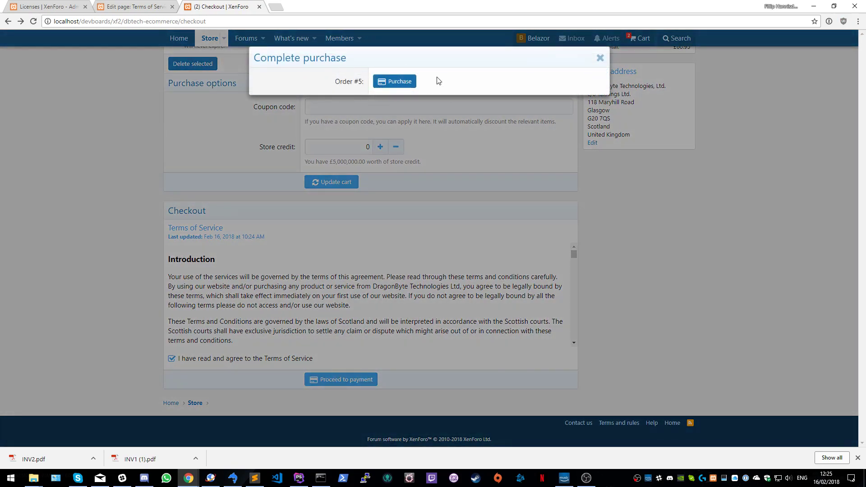
left_click_drag(340, 82, 369, 86)
left_click(361, 86)
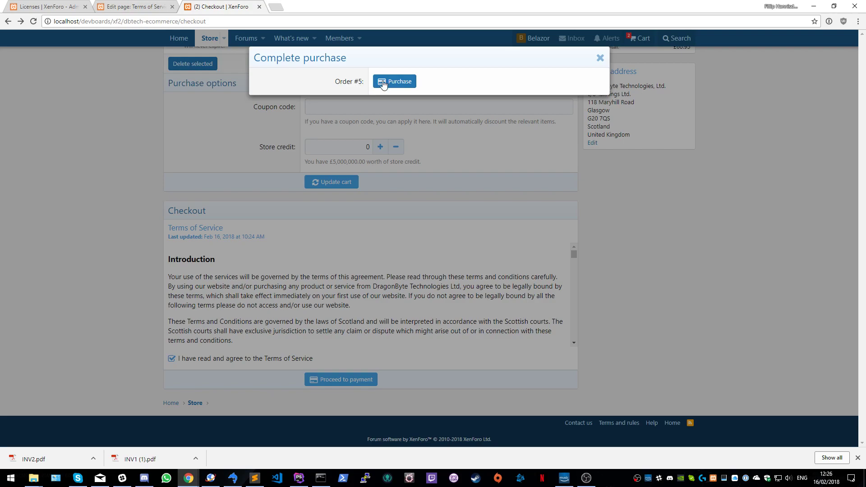
left_click(409, 82)
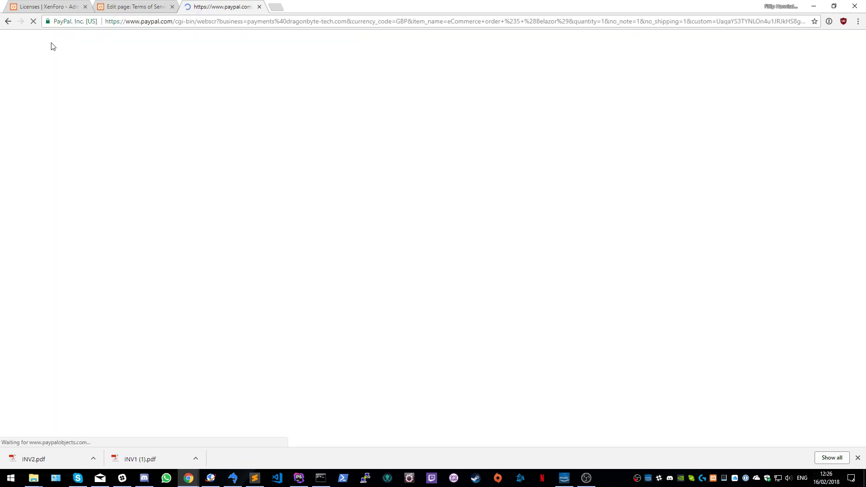
left_click(7, 21)
Step: Tick PayPal - PayPal 2 as an available payment profile in the DragonByte eCommerce admin settings
left_click(50, 8)
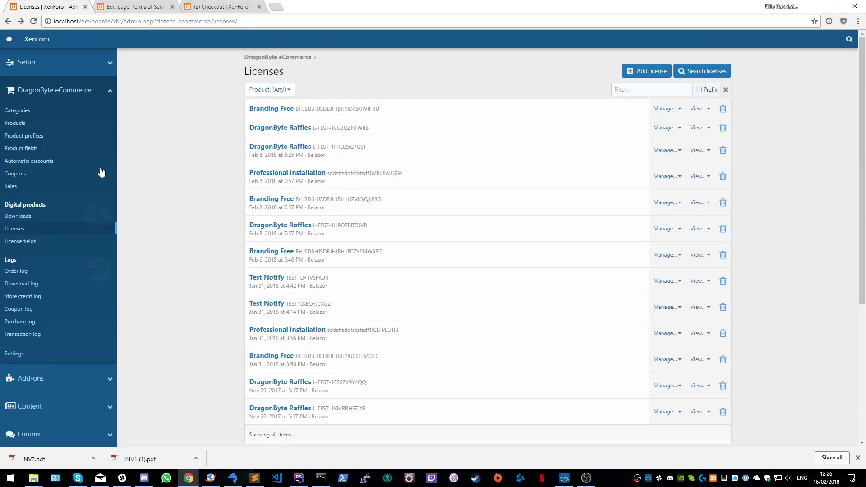
left_click(14, 354)
scroll(422, 307, "down", 2)
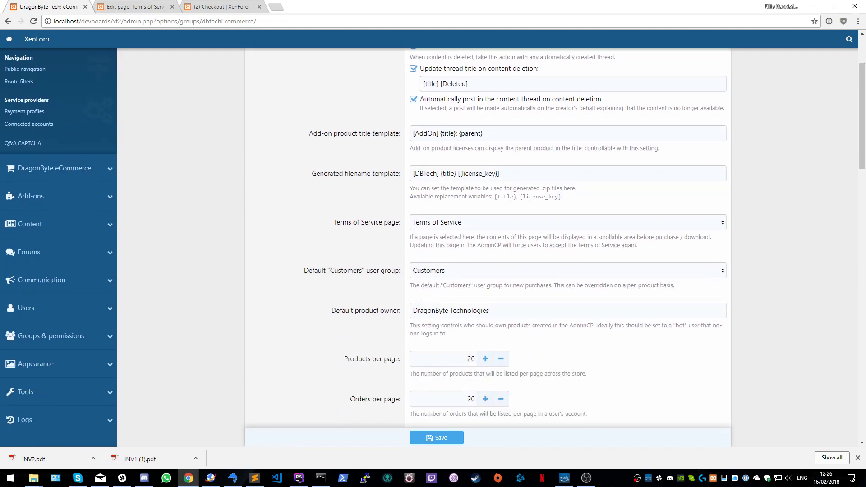
scroll(422, 306, "down", 20)
scroll(422, 312, "up", 8)
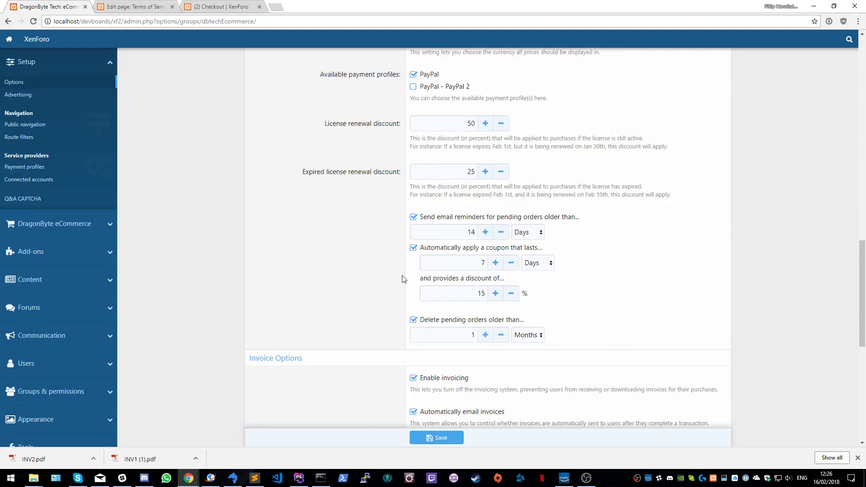
scroll(407, 270, "up", 4)
left_click(413, 266)
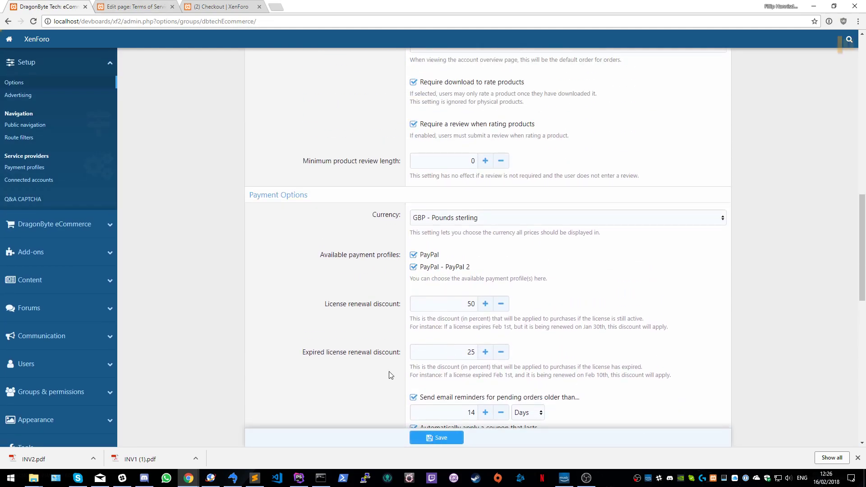
Step: Retry proceeding to payment from the checkout, view the address book, and show the management options of the newest order awaiting payment
left_click(222, 6)
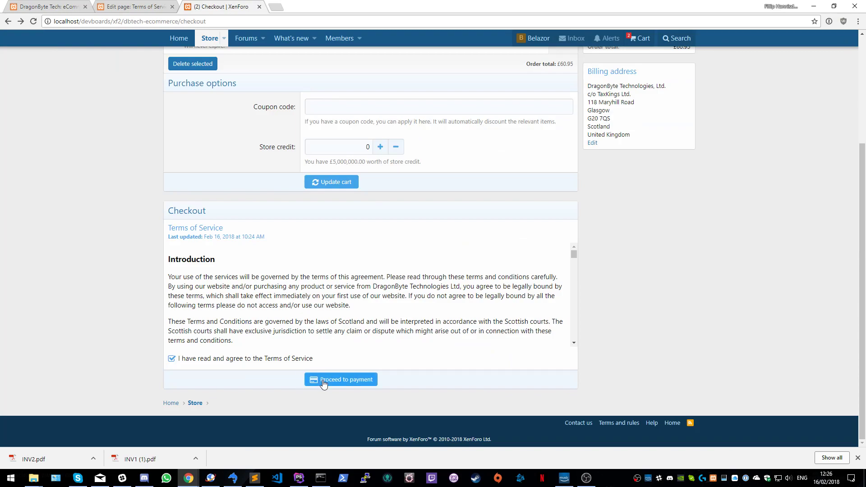
left_click(323, 380)
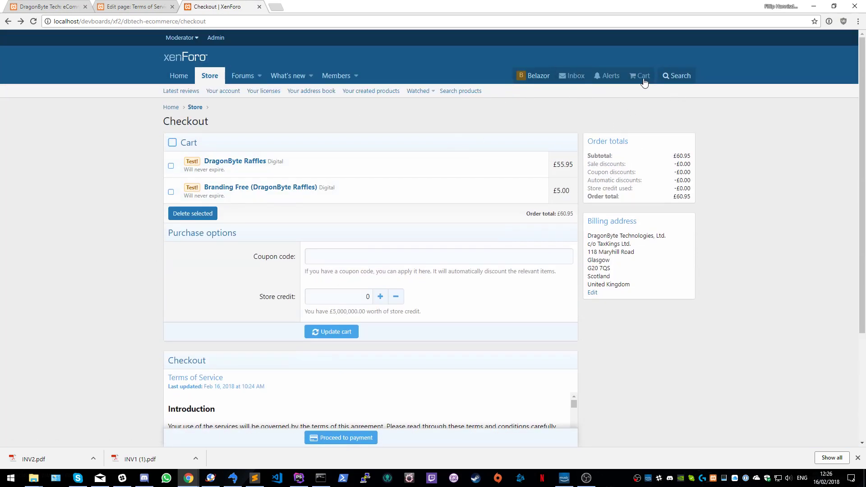
left_click(208, 79)
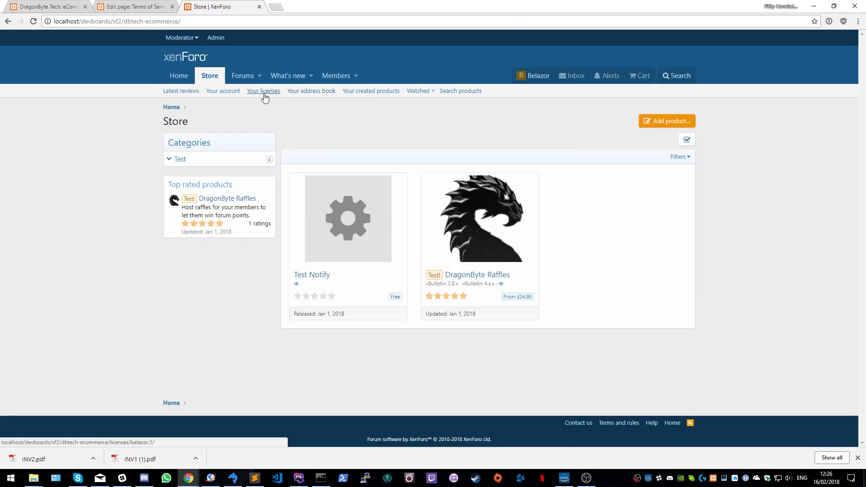
left_click(311, 92)
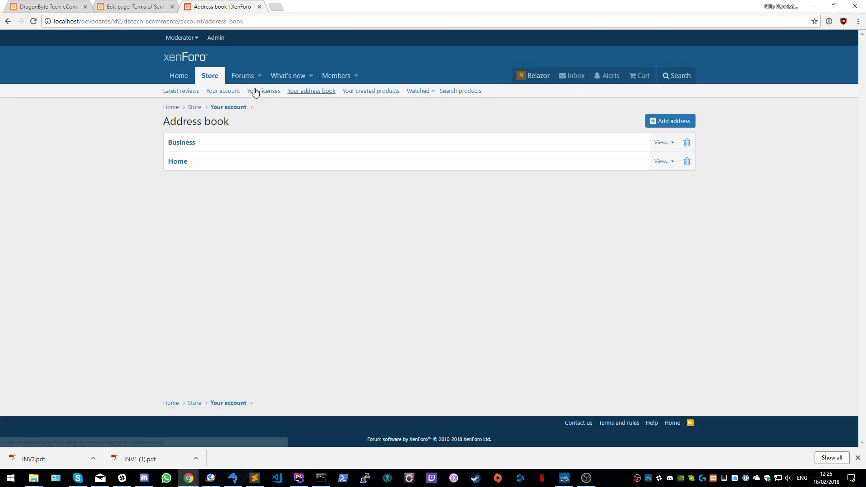
left_click(230, 92)
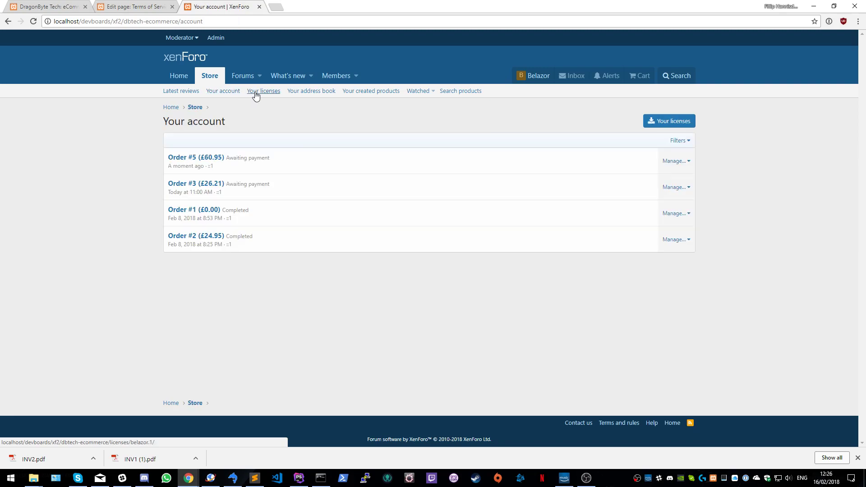
left_click(672, 162)
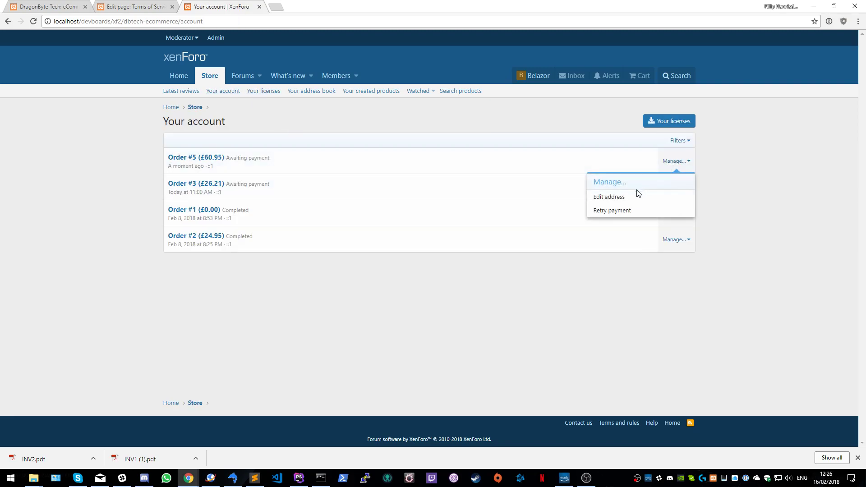
left_click(611, 211)
left_click(379, 120)
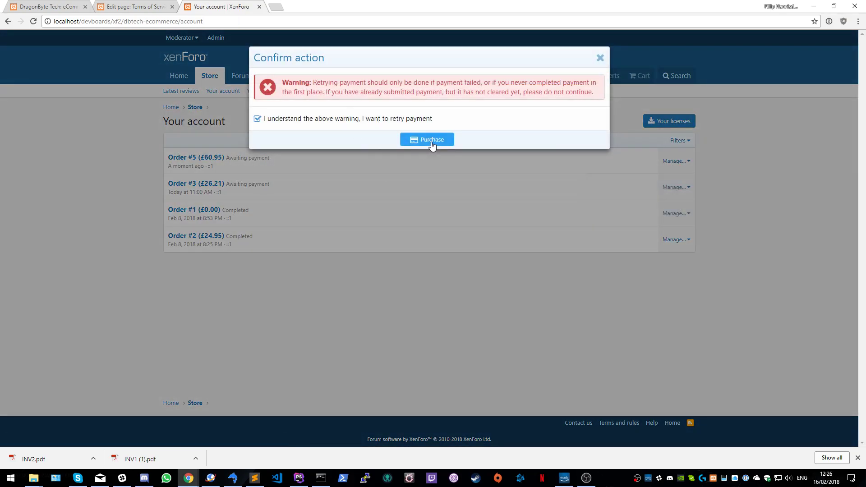
left_click(432, 140)
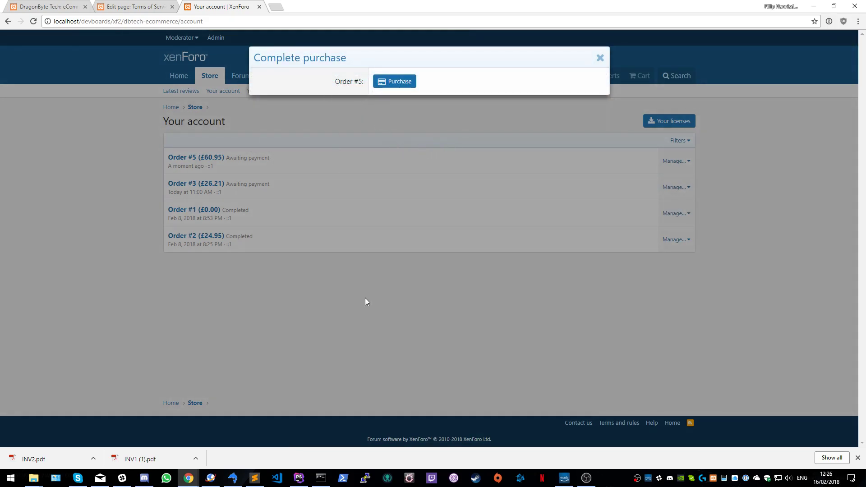
left_click(366, 298)
Step: Retry payment for the newest order awaiting payment, accept the warning, start the purchase through PayPal, and close the PayPal page without paying
left_click(674, 162)
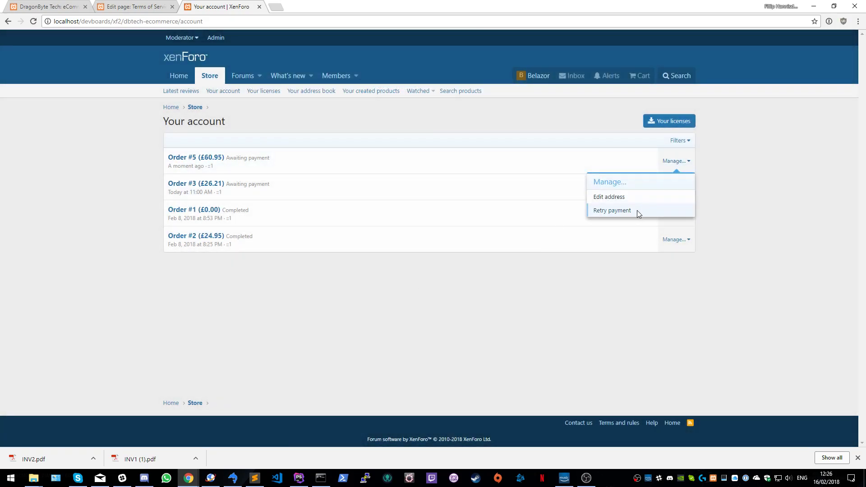
left_click(637, 210)
left_click(348, 119)
left_click(425, 139)
left_click(392, 81)
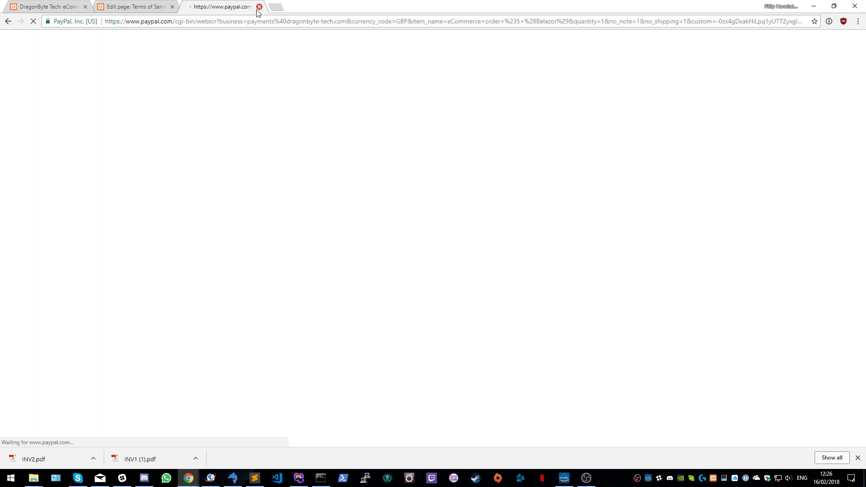
left_click(259, 7)
Step: View the Terms of Service page editor, return to the DragonByte eCommerce payment options, and dismiss the list of downloaded files
left_click(63, 7)
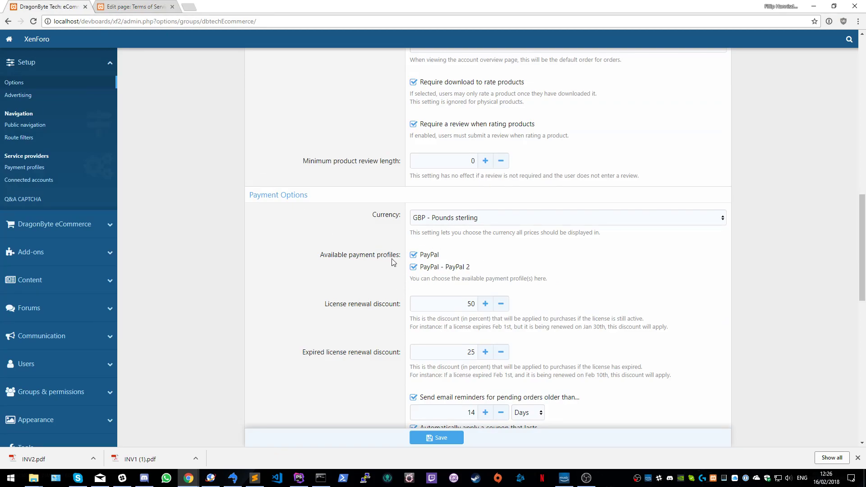
left_click(140, 6)
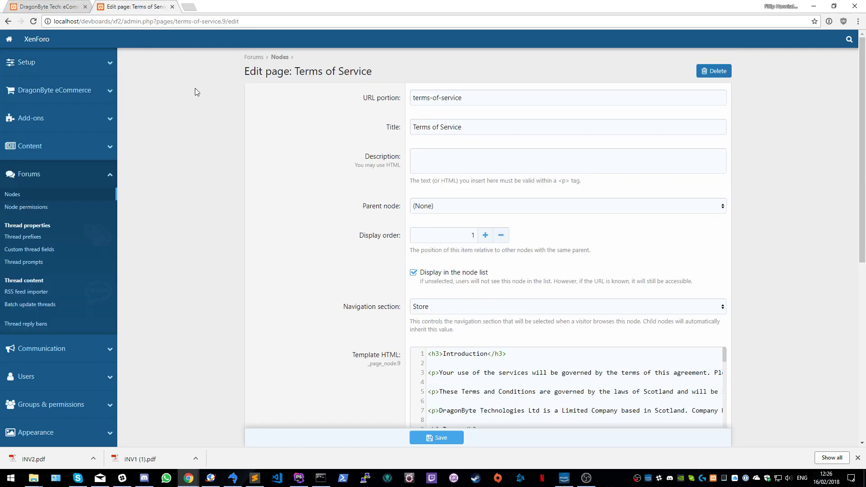
left_click(52, 7)
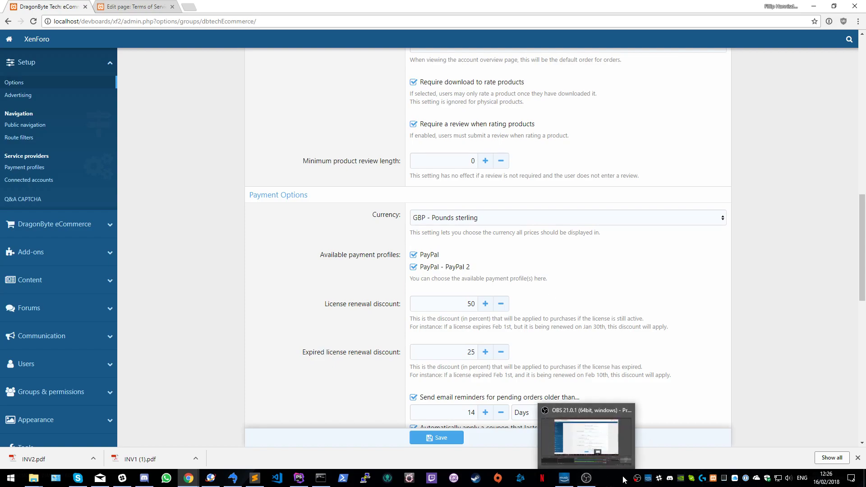
left_click(857, 457)
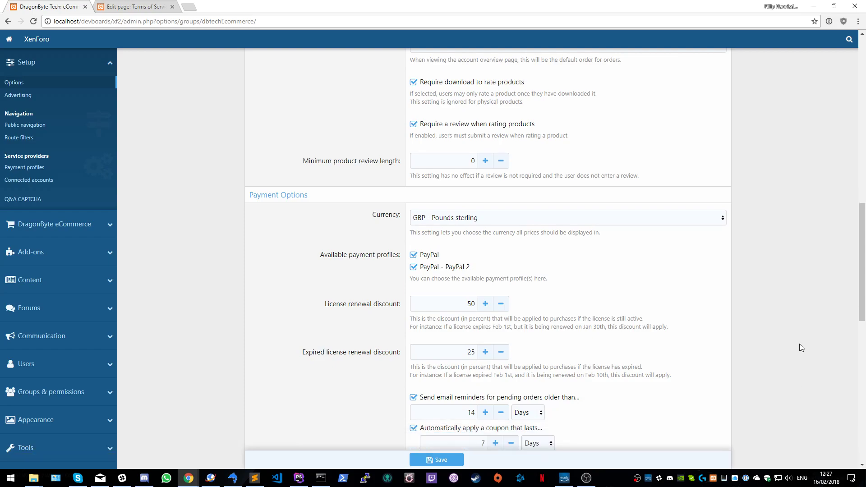